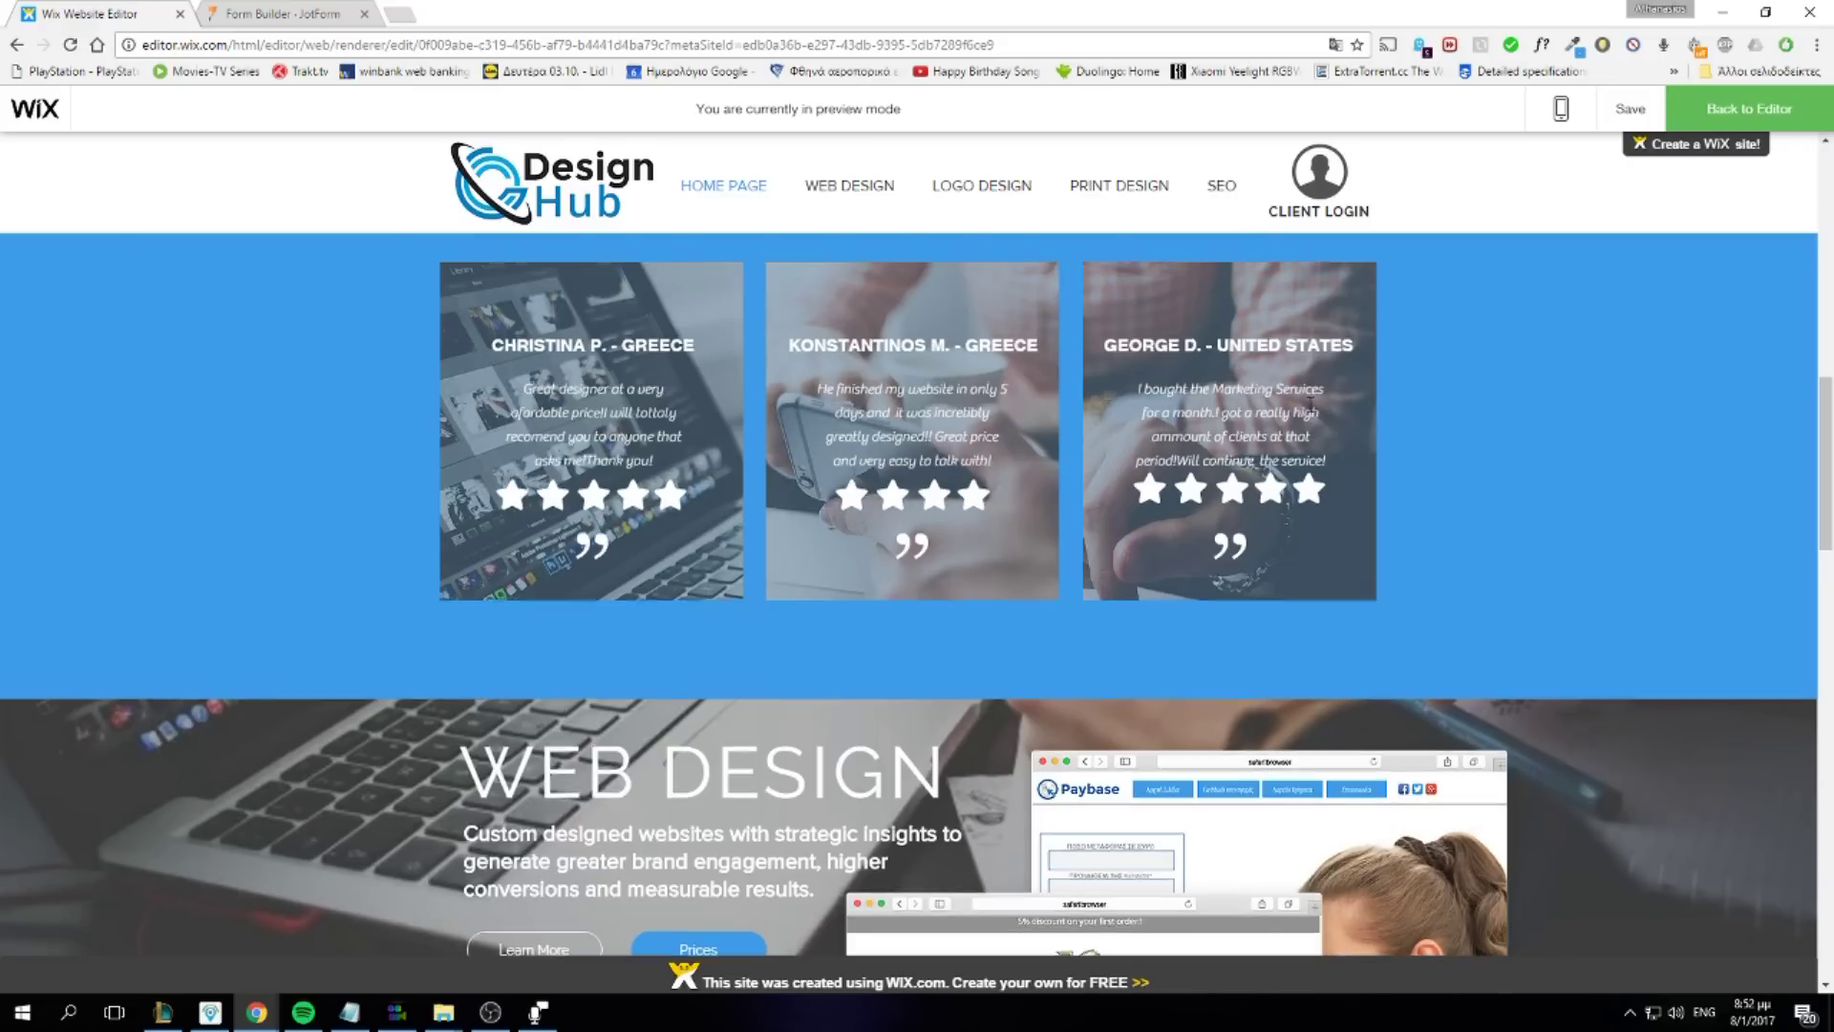
In preview, open the CLIENT LOGIN lightbox, then switch to the 'Form Builder - JotForm' tab
scroll(1308, 406, up, 5)
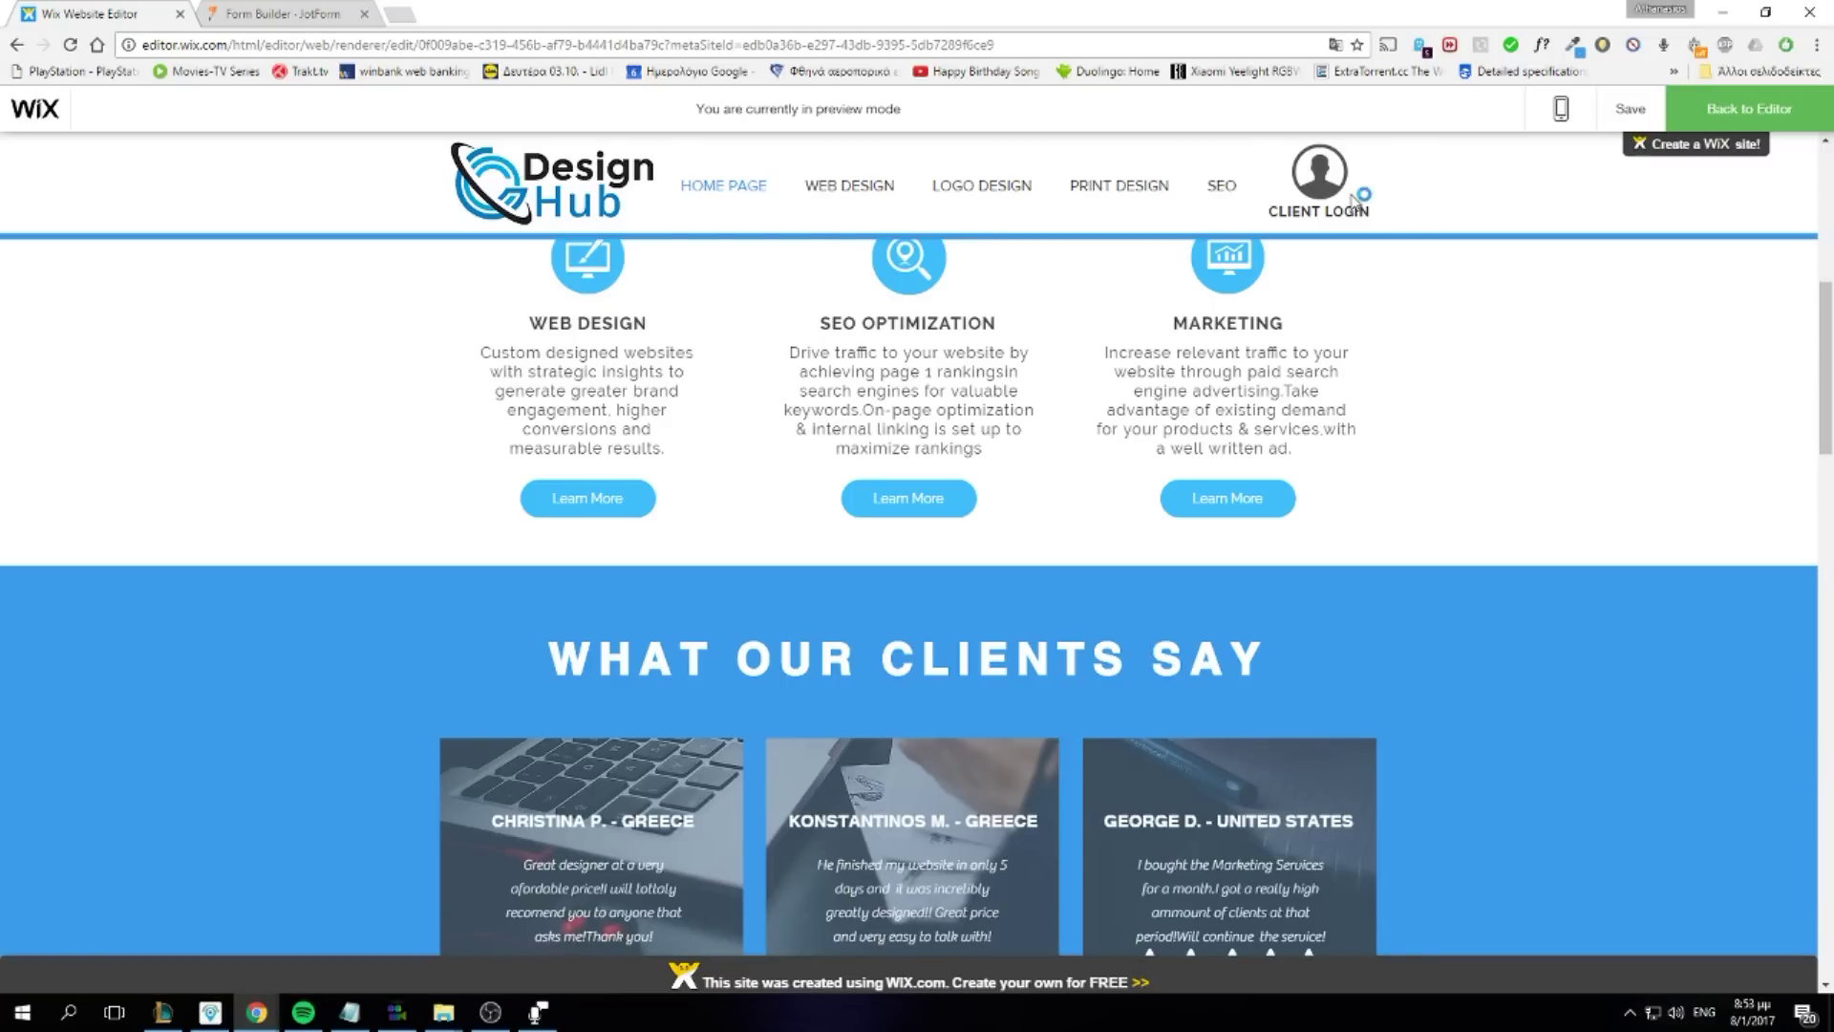
click(1314, 208)
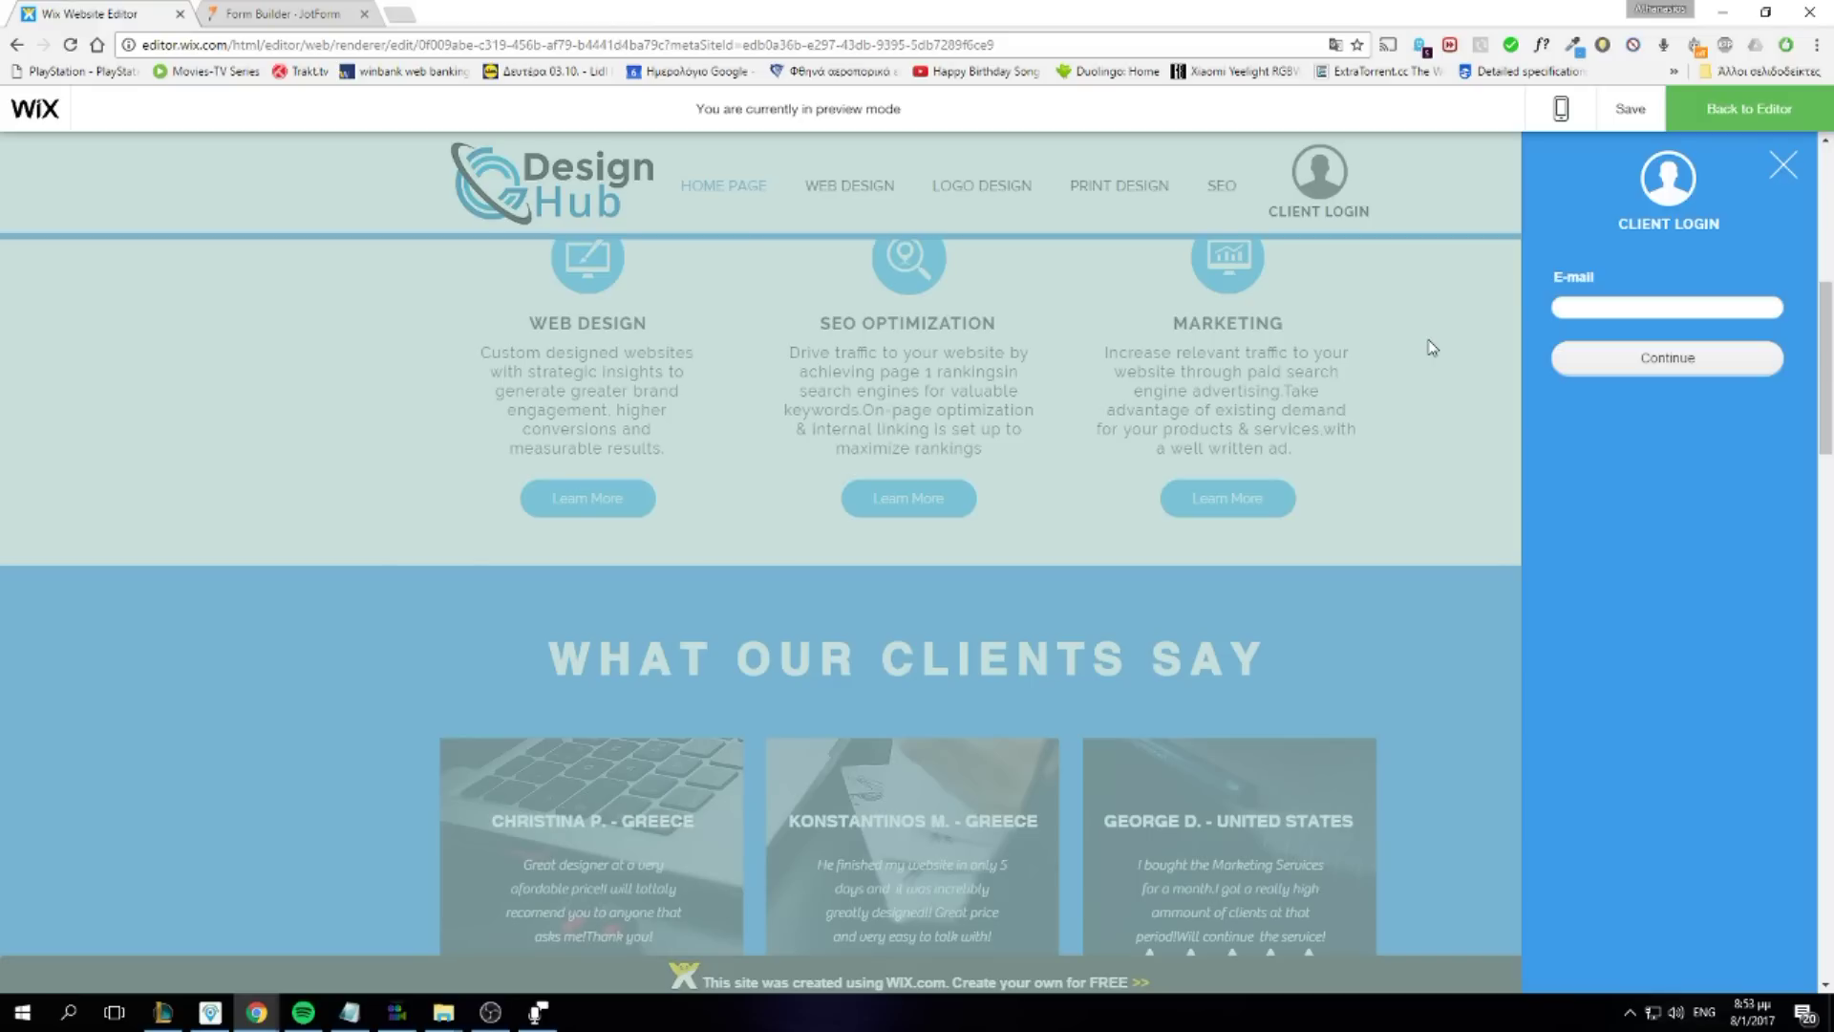
click(271, 13)
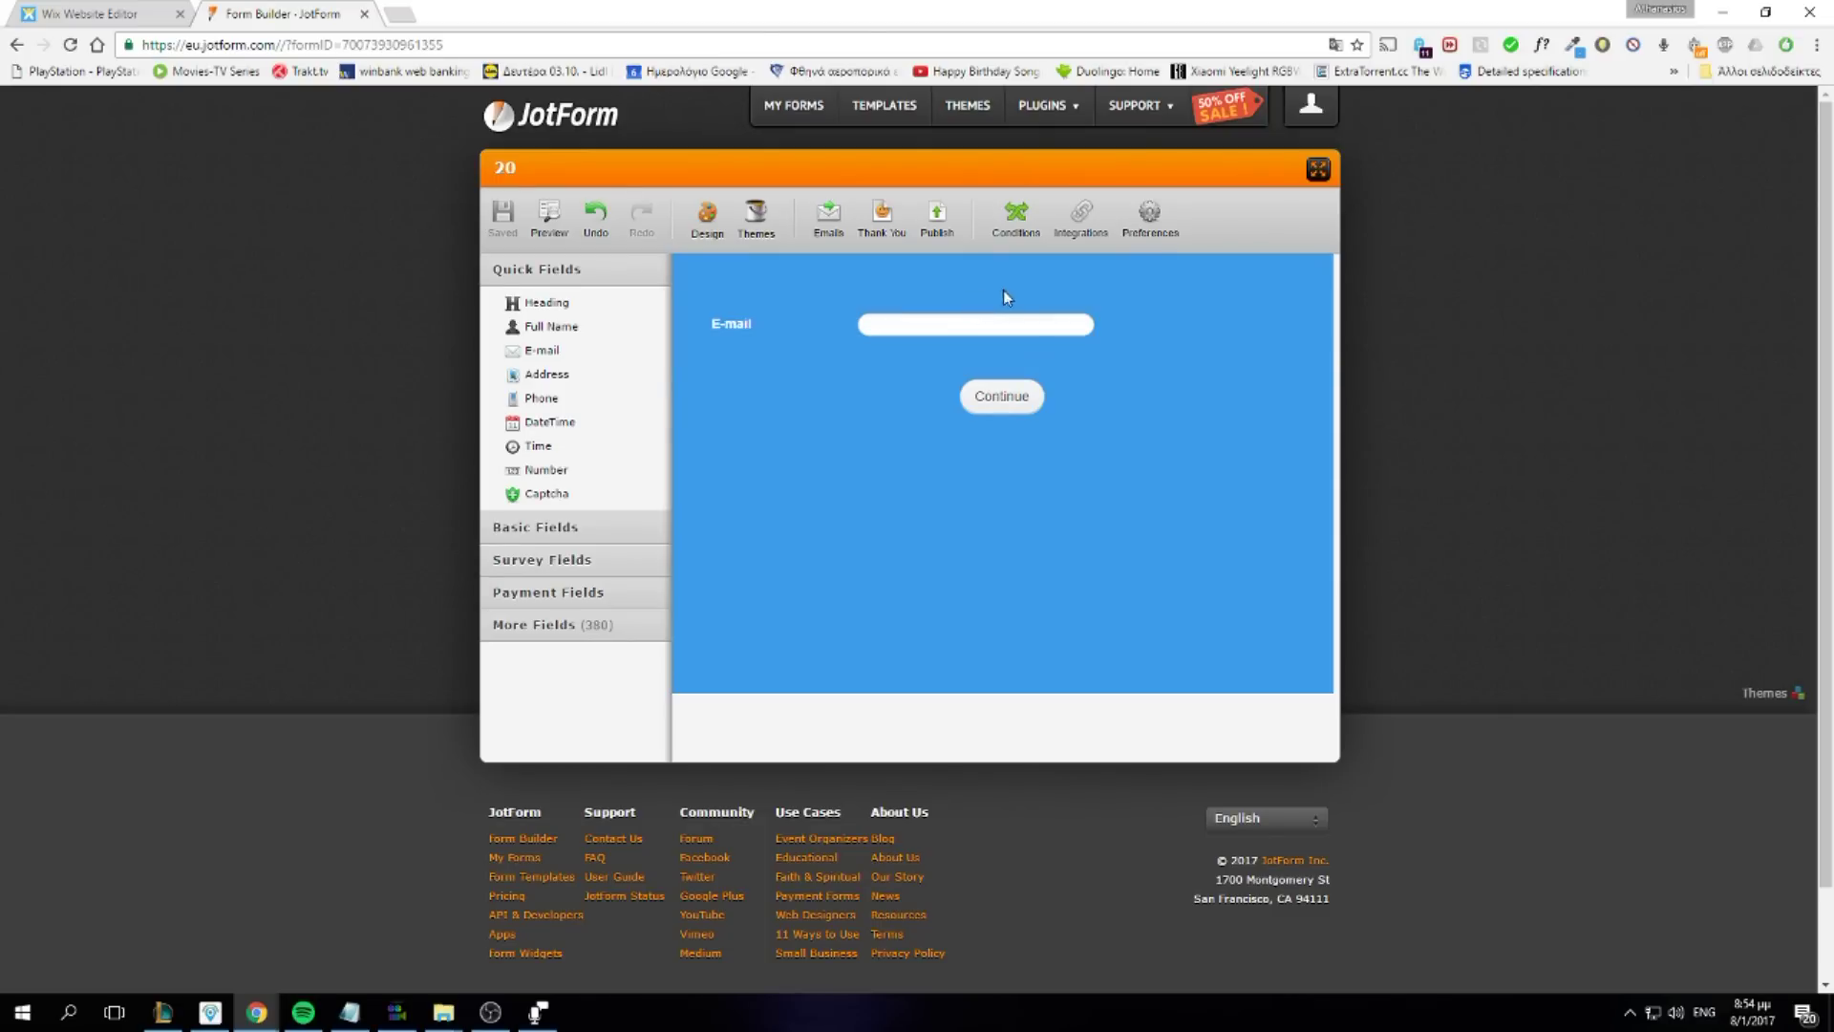
Open JotForm's Conditions panel listing Show / Hide Field and Change "Thank You" Page
click(1001, 246)
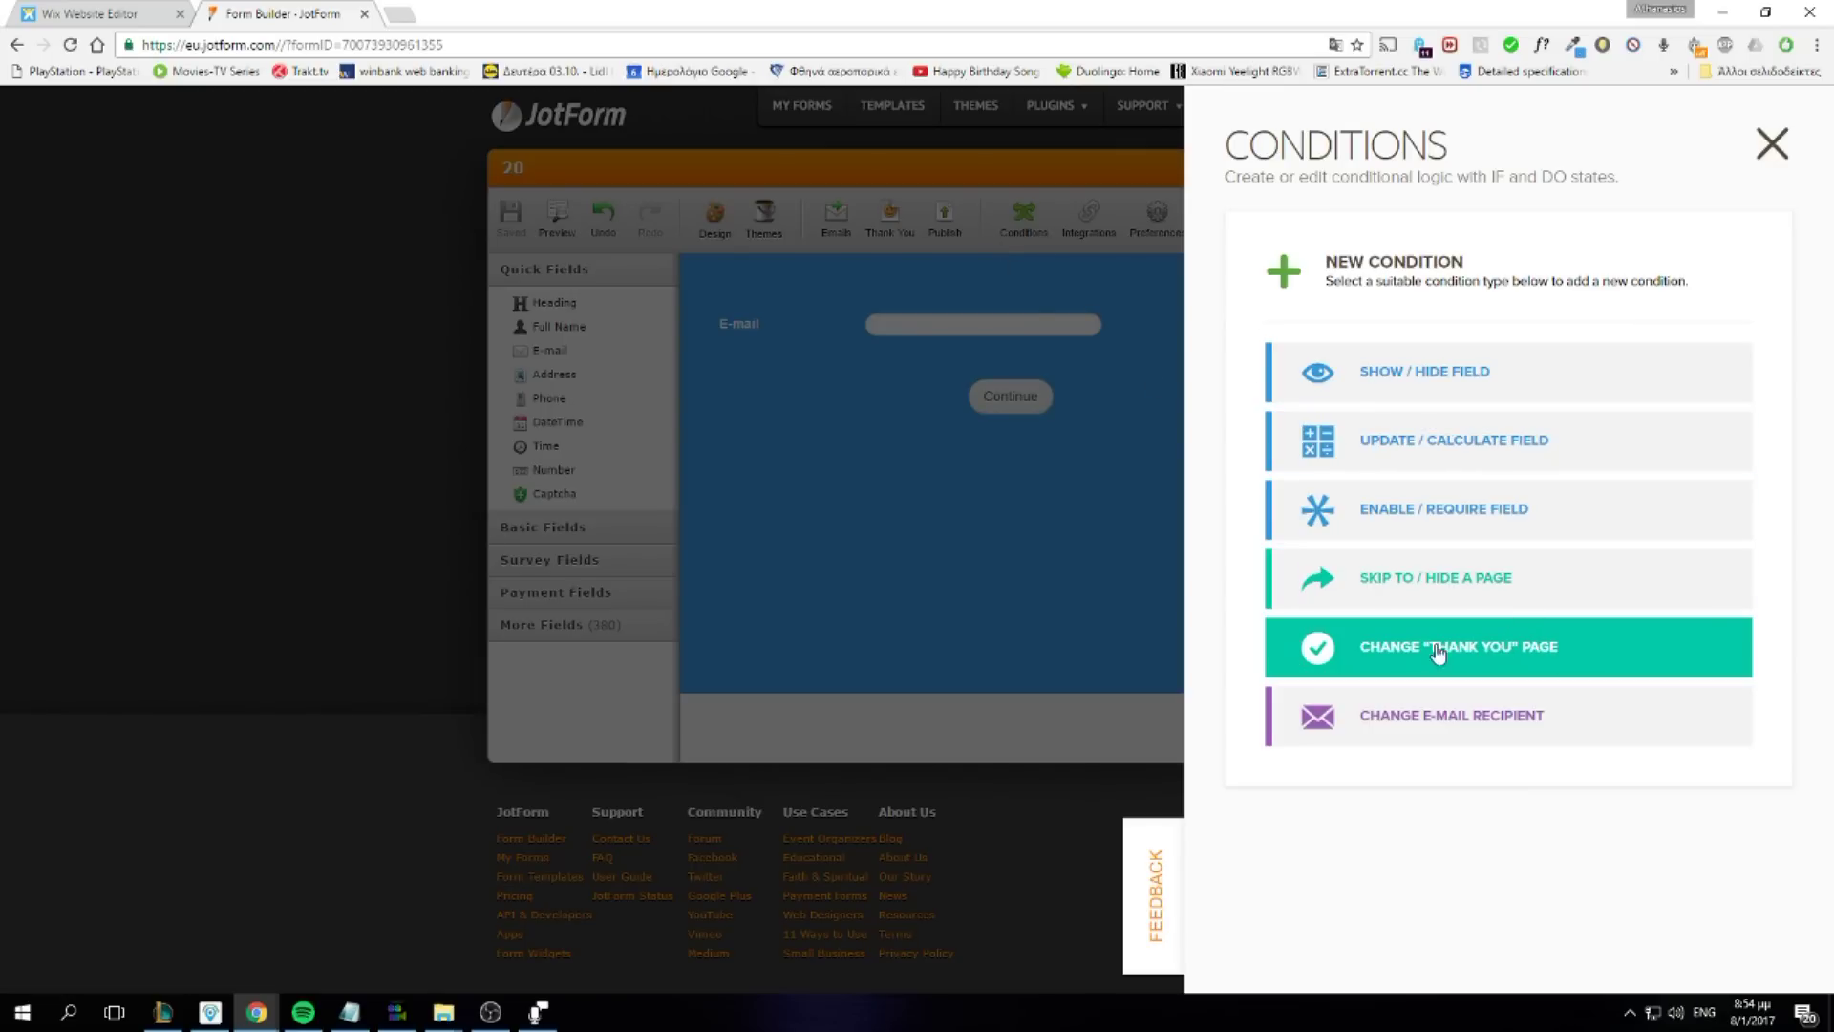
Start a Change 'Thank You' Page condition: IF E-mail Is Equal To the sample address
click(1608, 659)
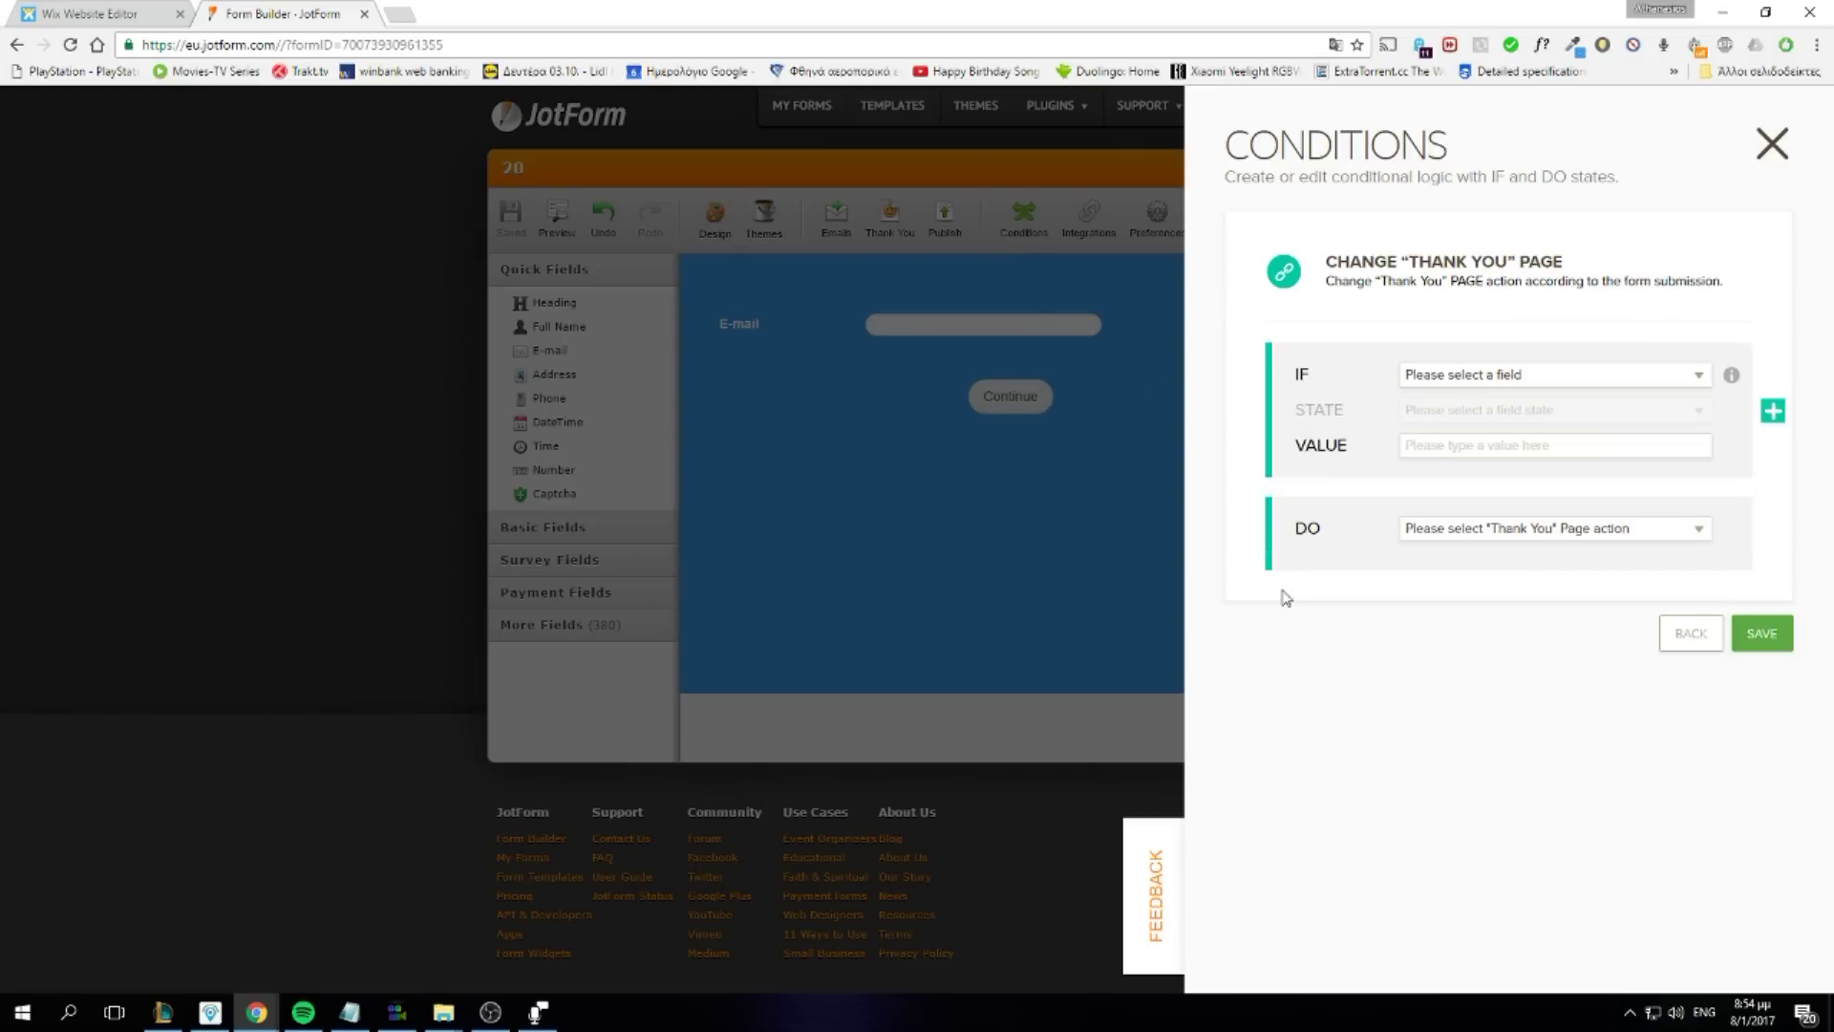
click(1521, 389)
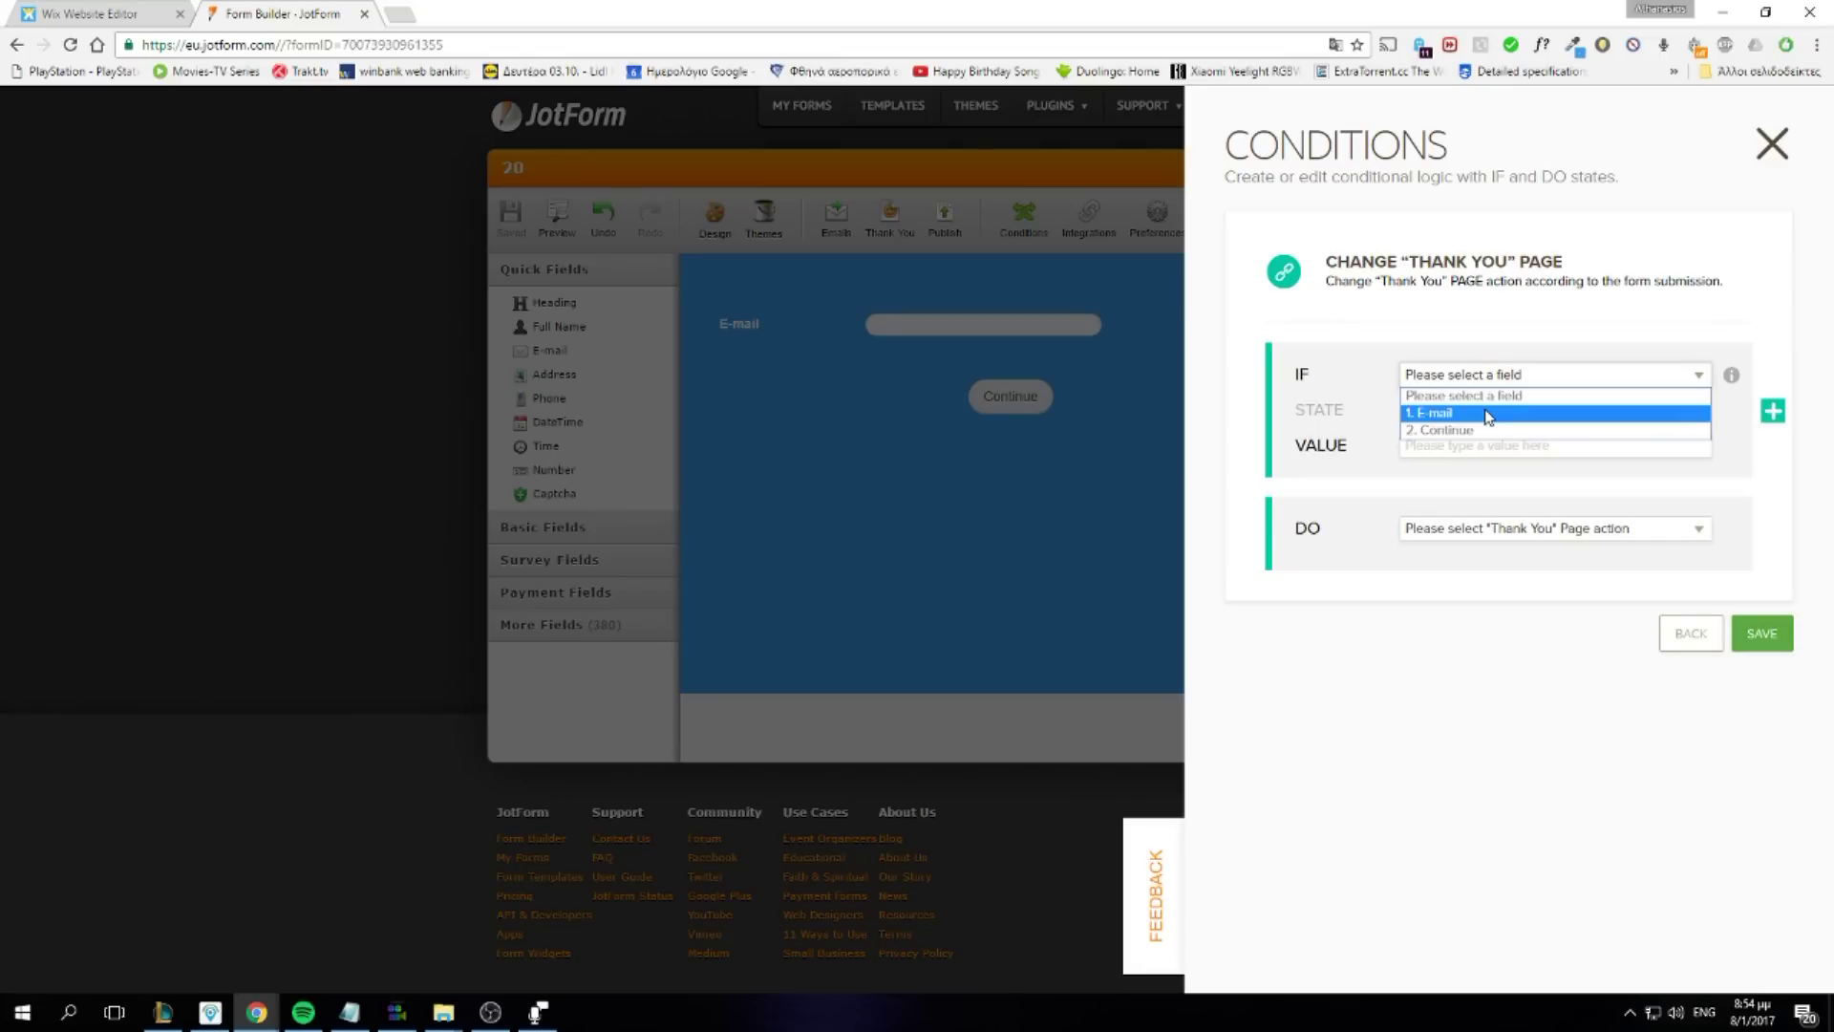
click(1488, 411)
click(1503, 426)
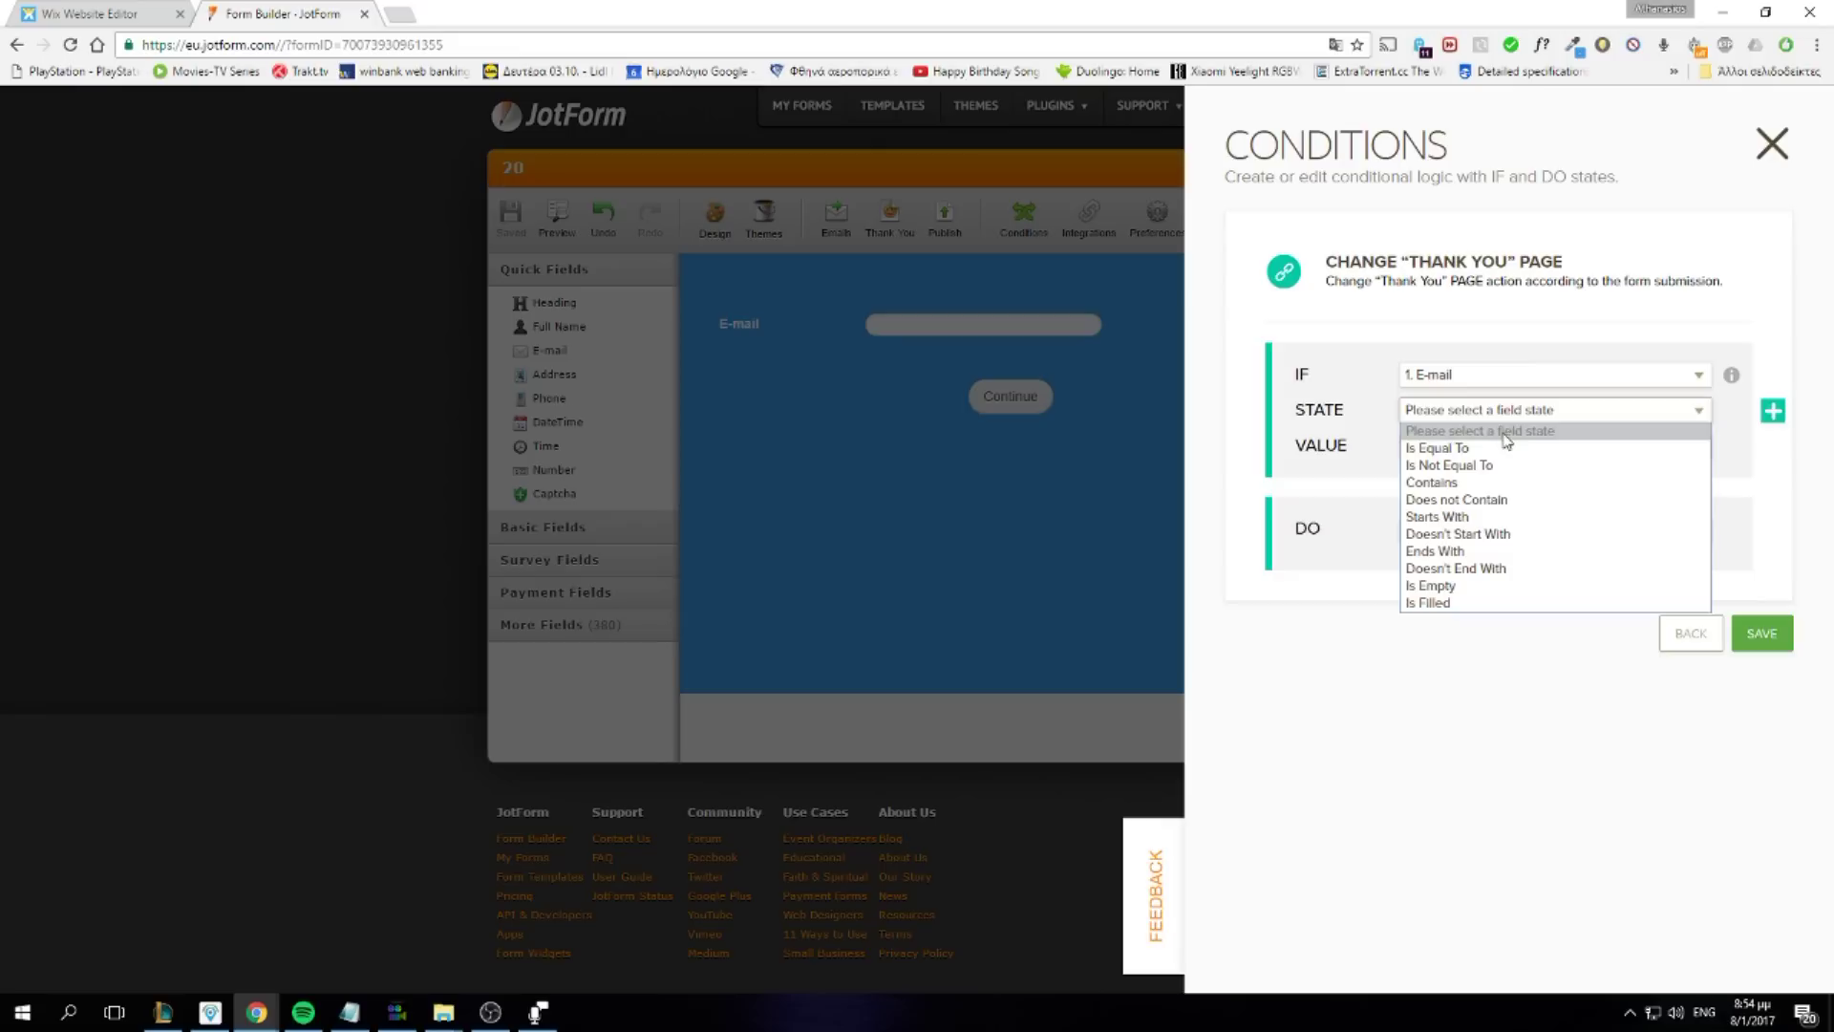
click(1501, 450)
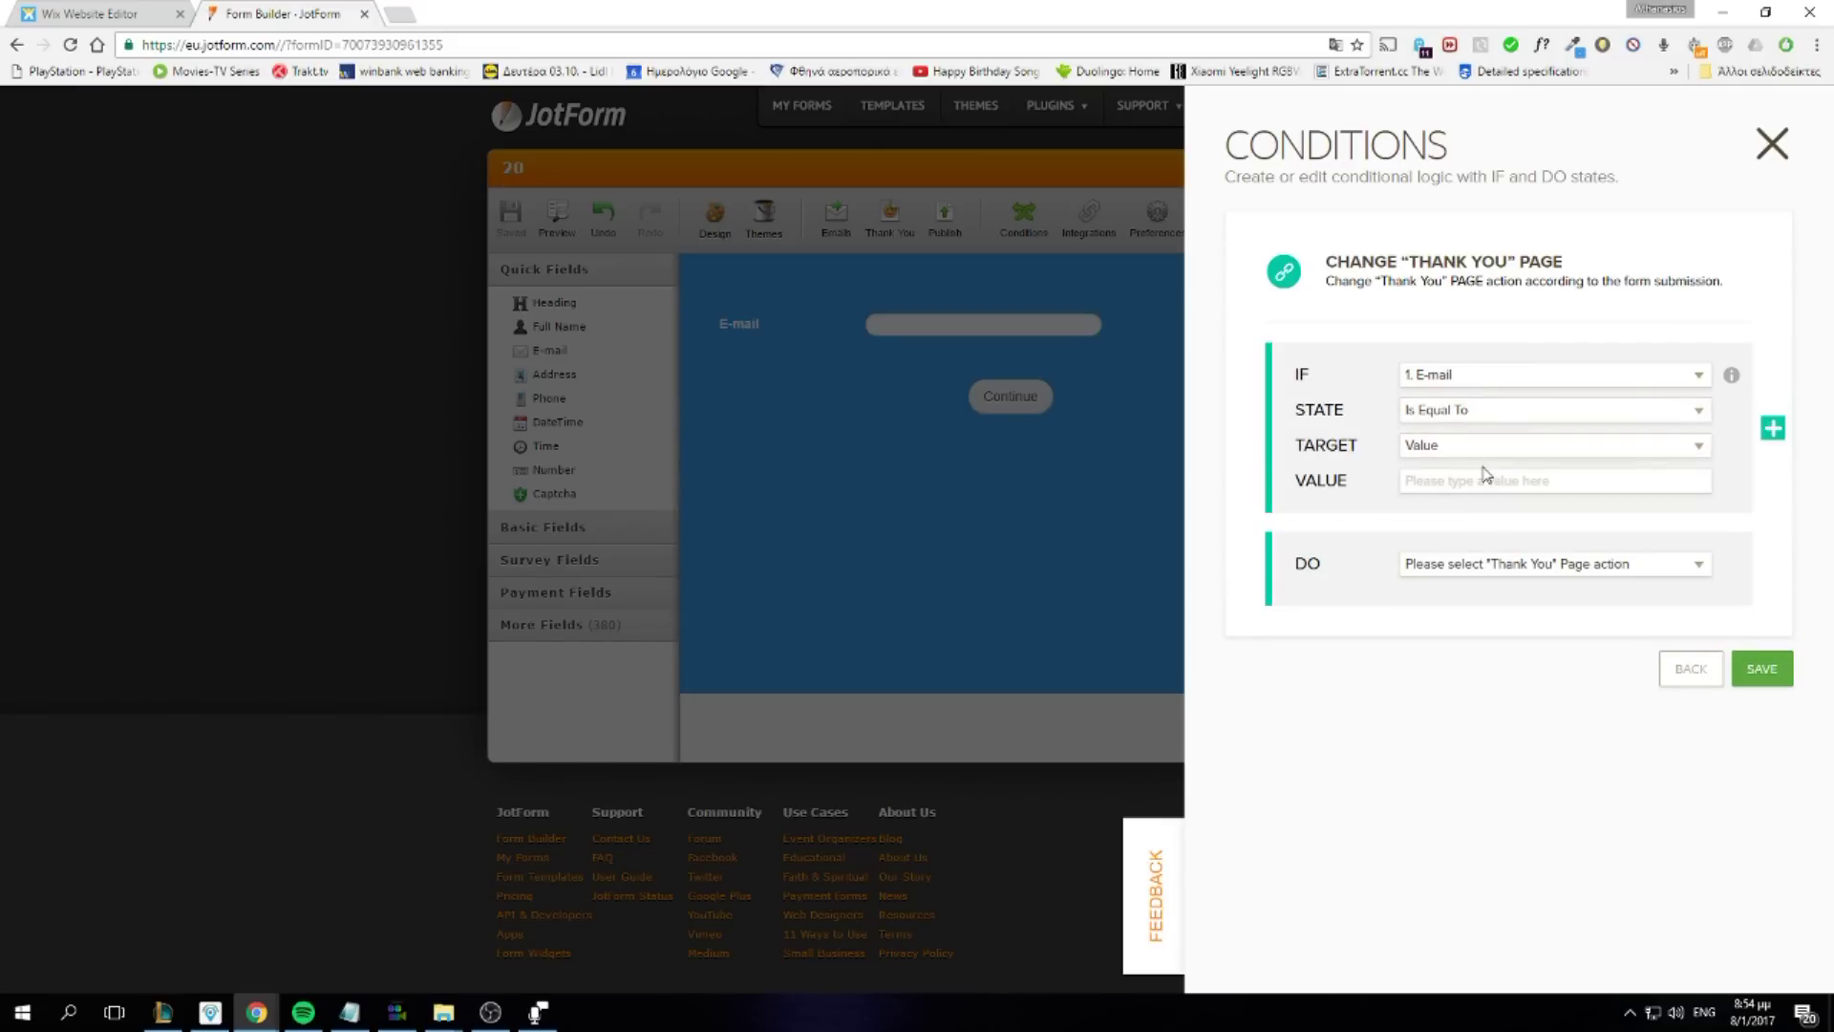
click(1477, 472)
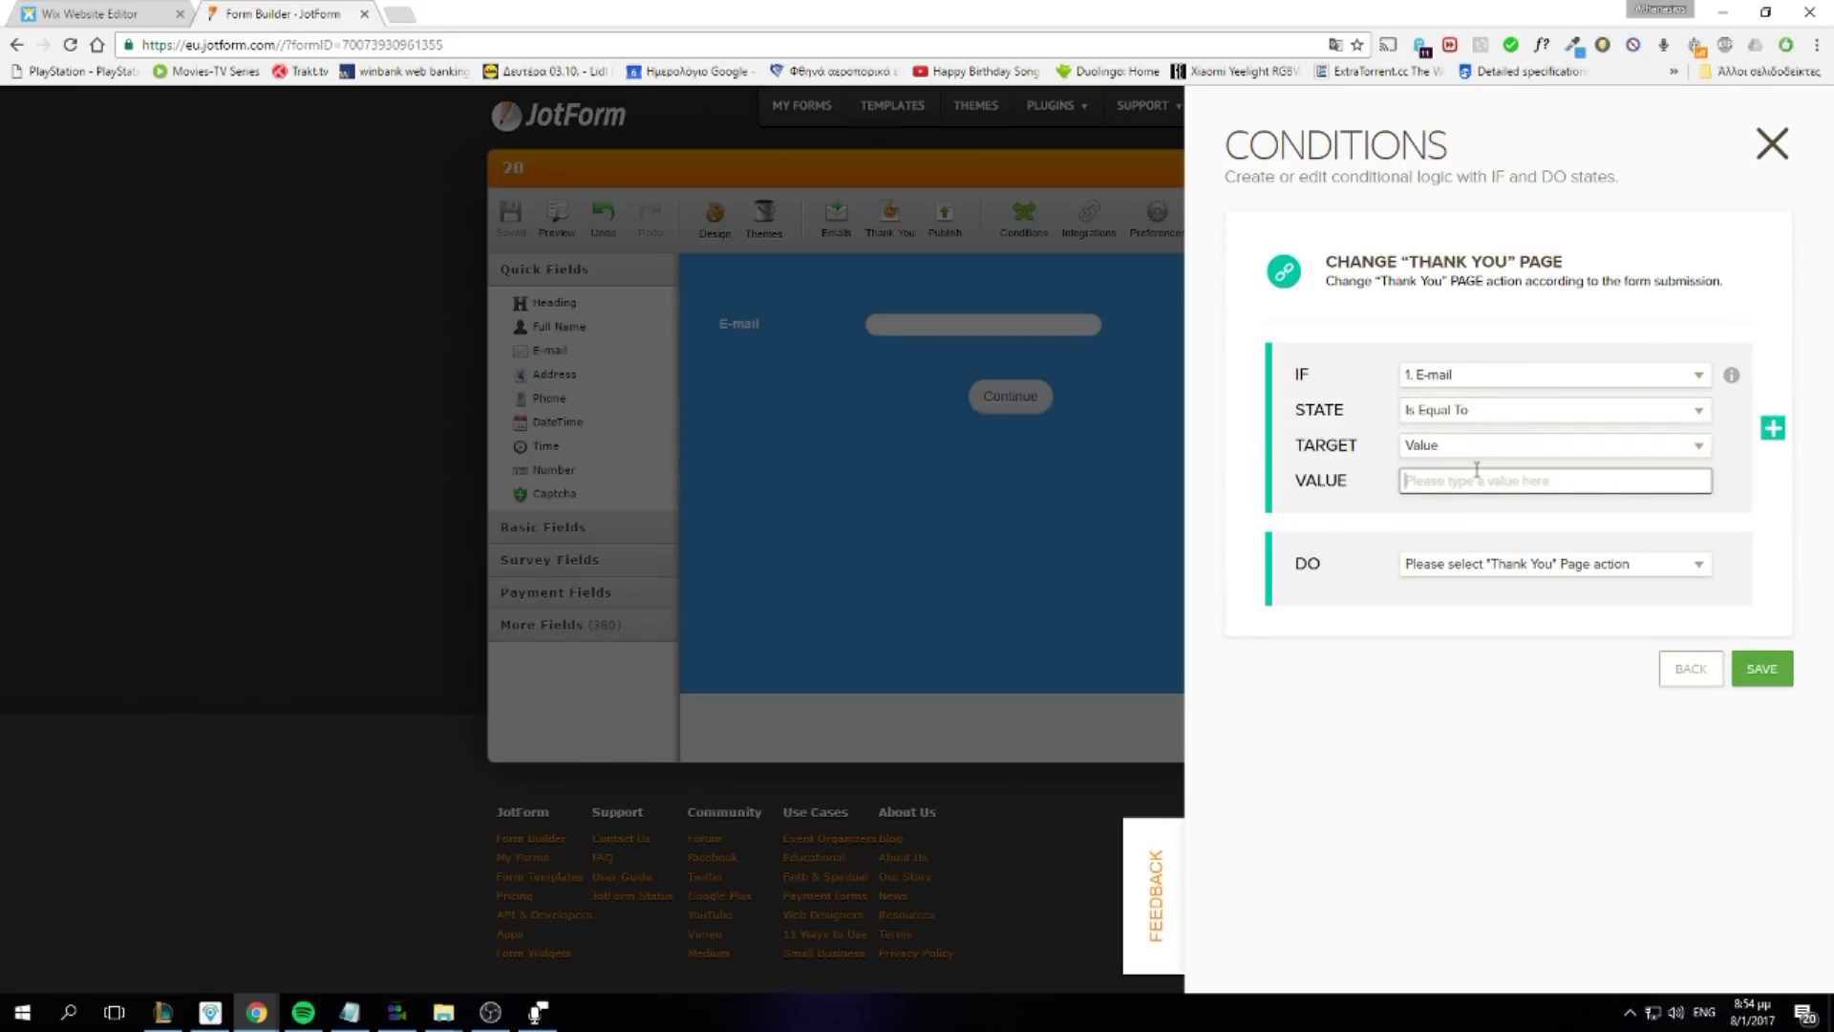
text(example@example.com)
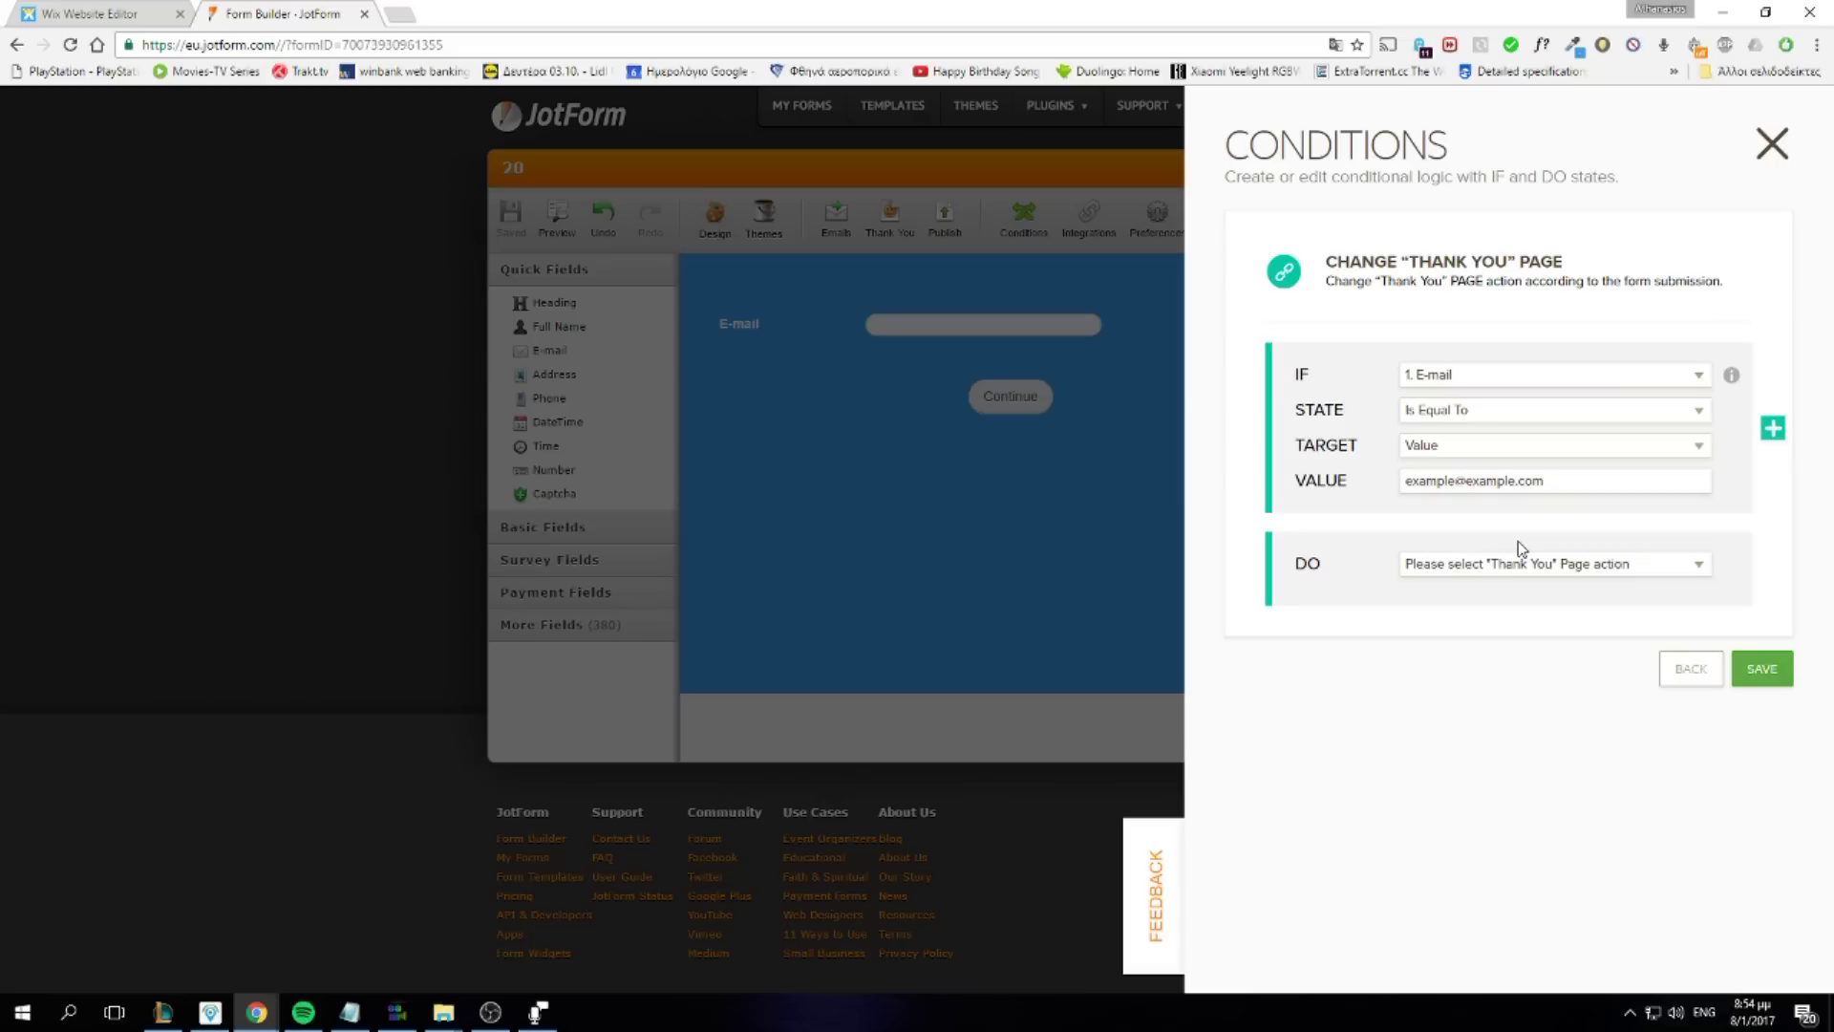
Make the condition Redirect to URL temp1.com and save it
click(1482, 569)
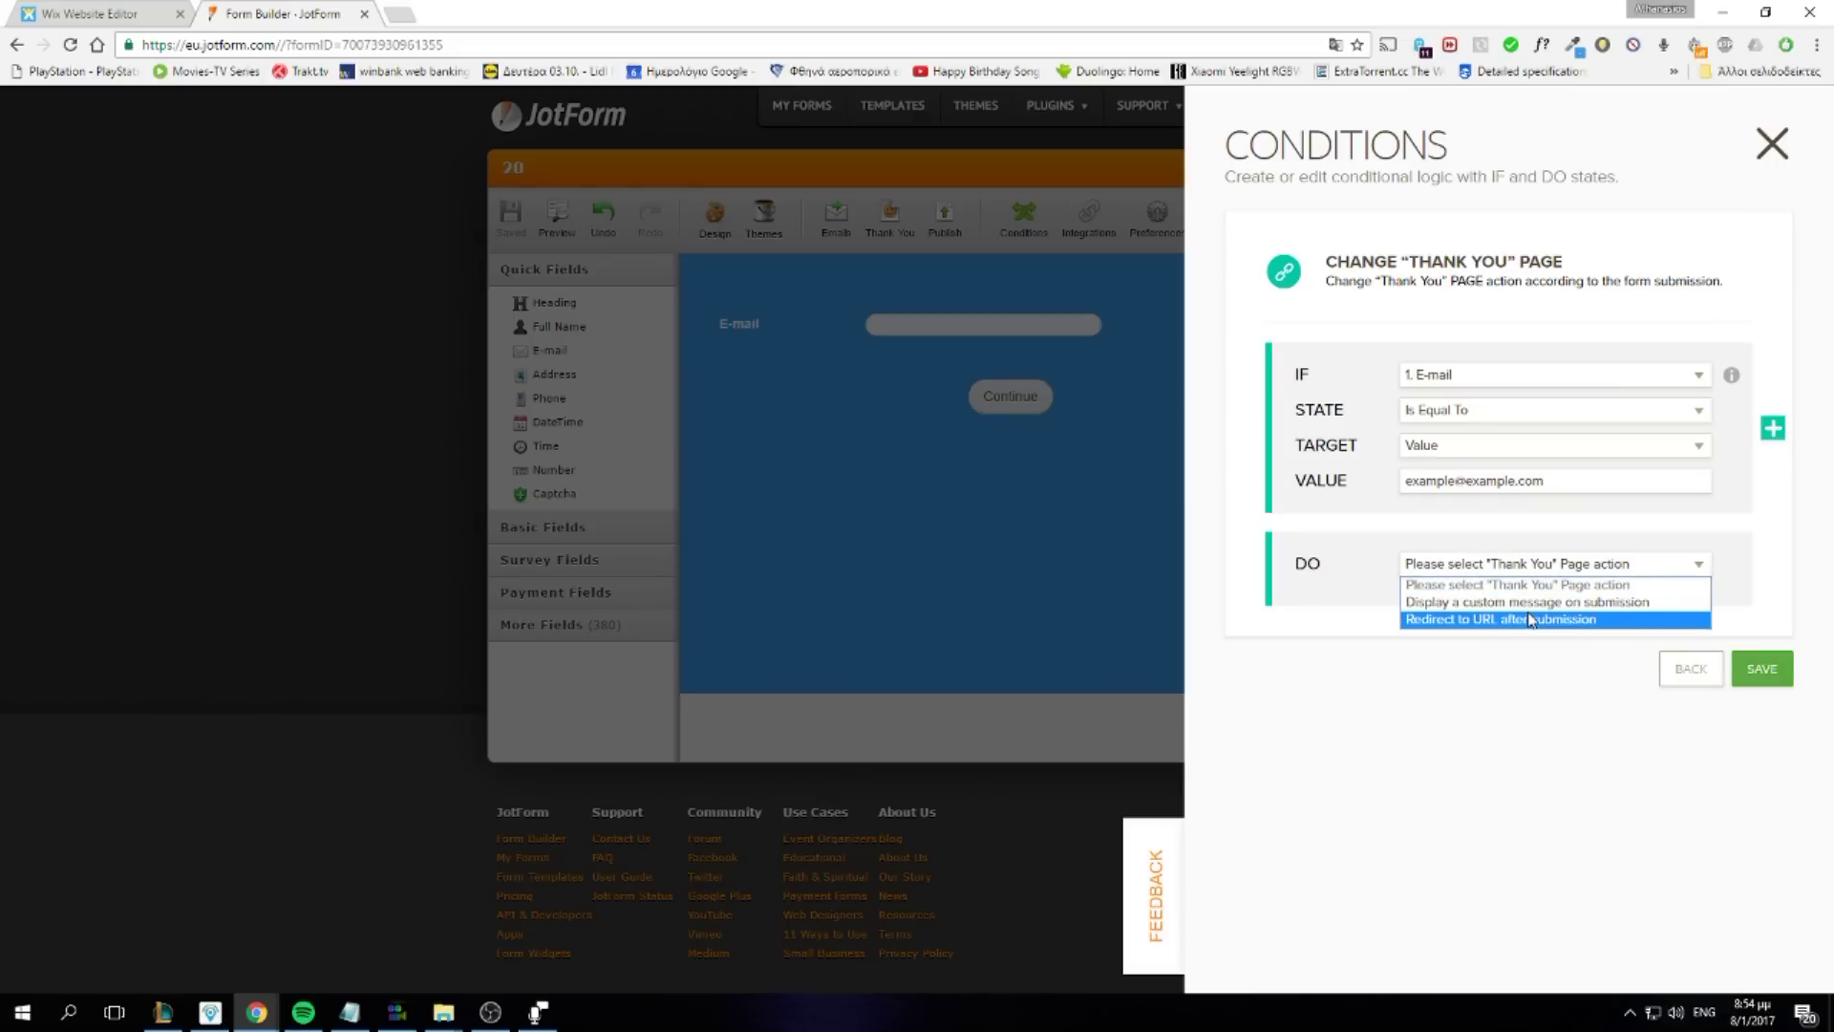
click(1530, 619)
click(1530, 610)
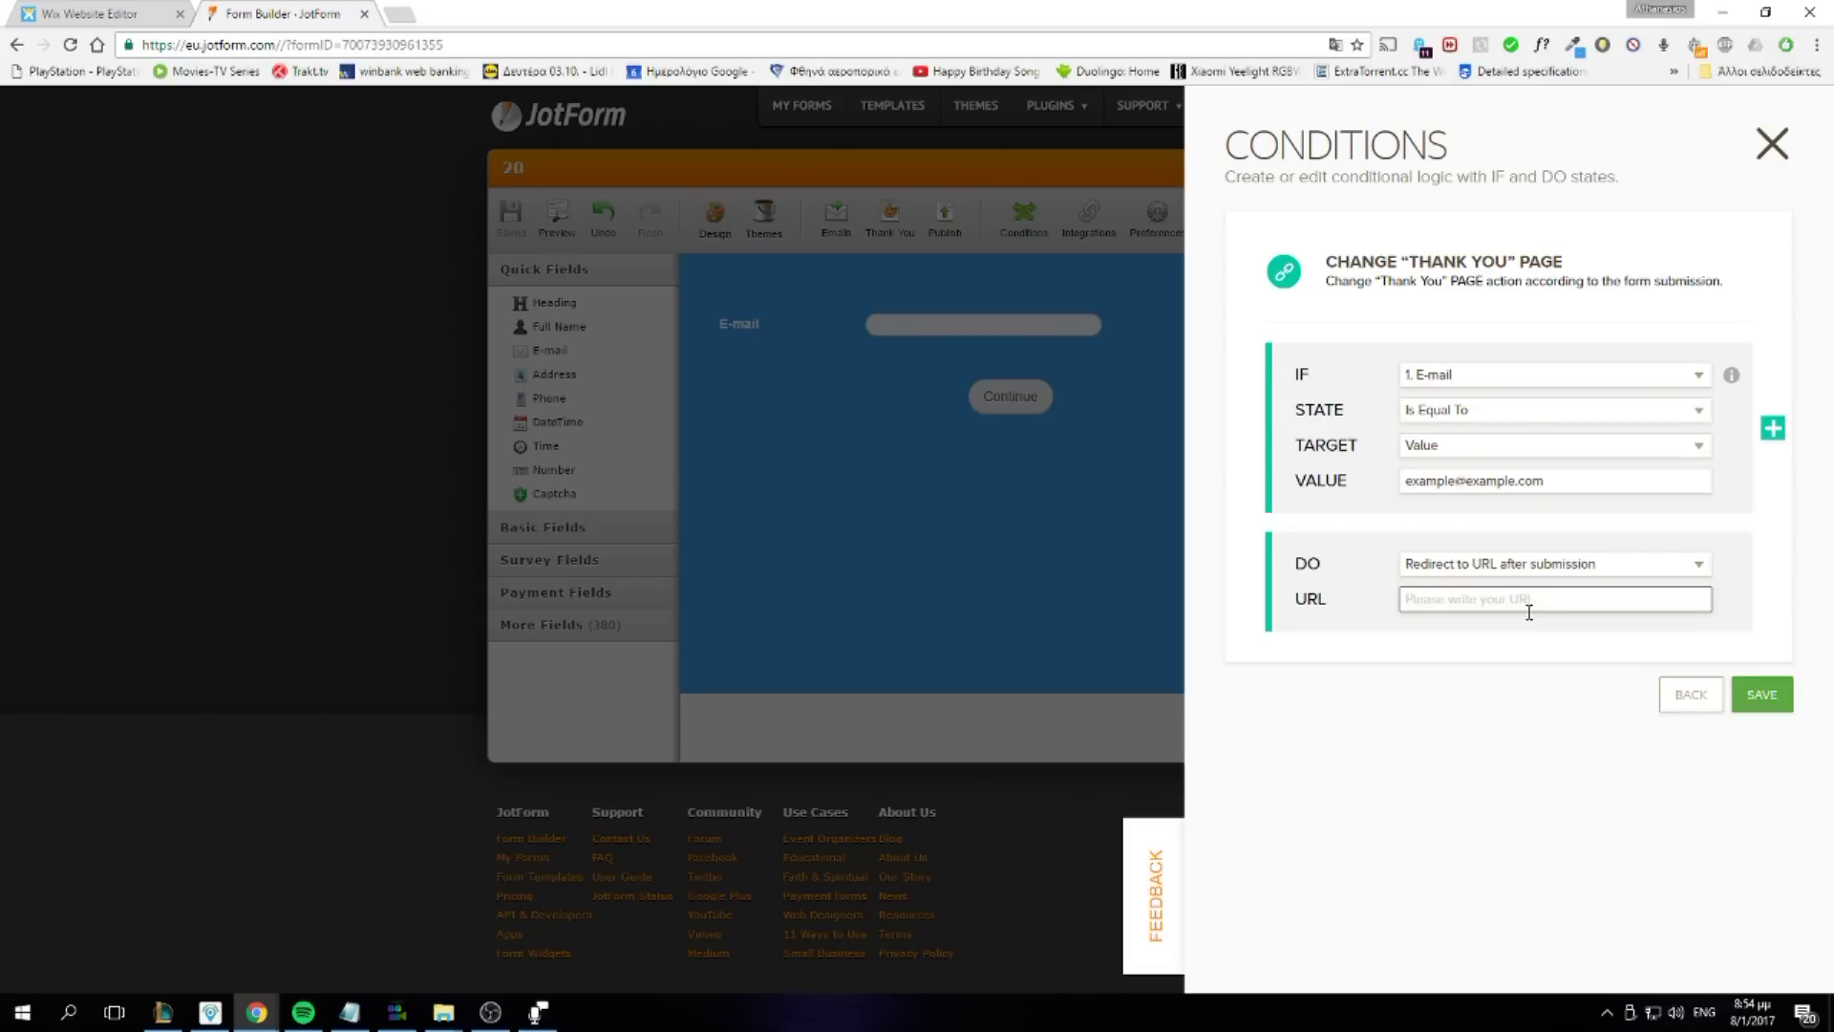
text(temp1.com)
click(1760, 694)
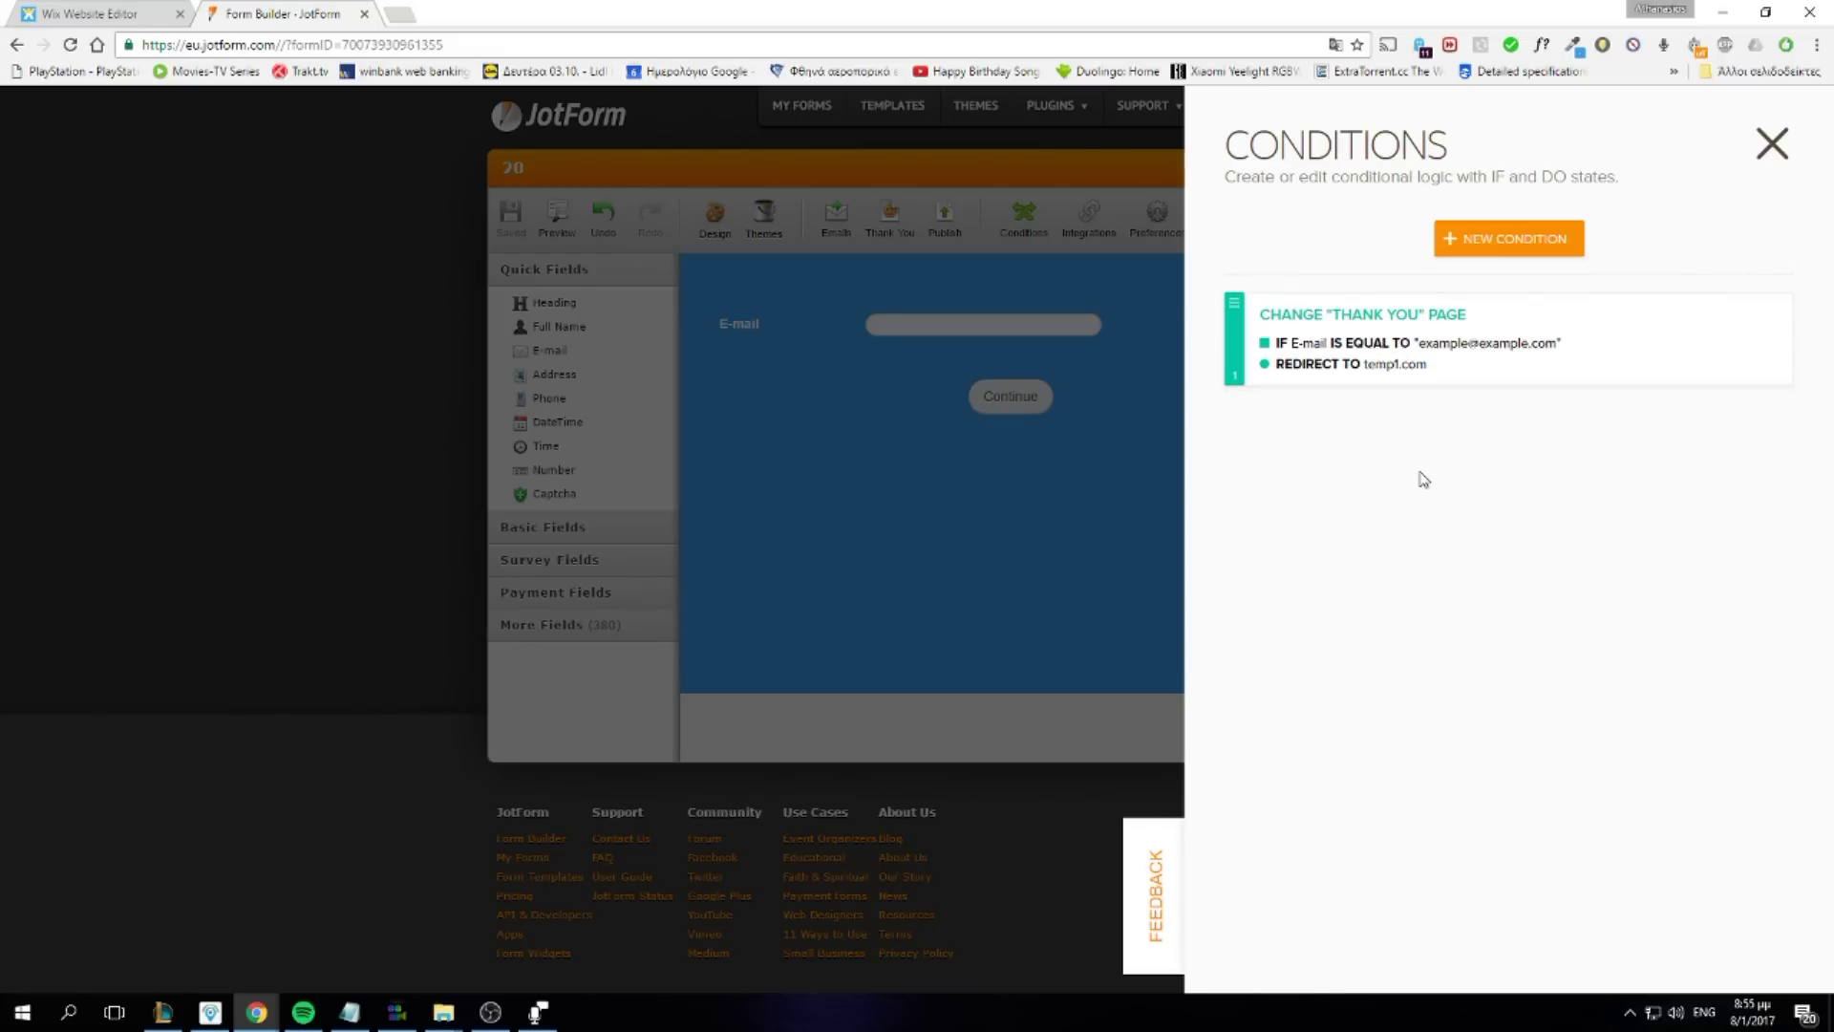
Close Conditions and show the Wix embed code under Publish > Platforms after searching for Wix
click(1126, 418)
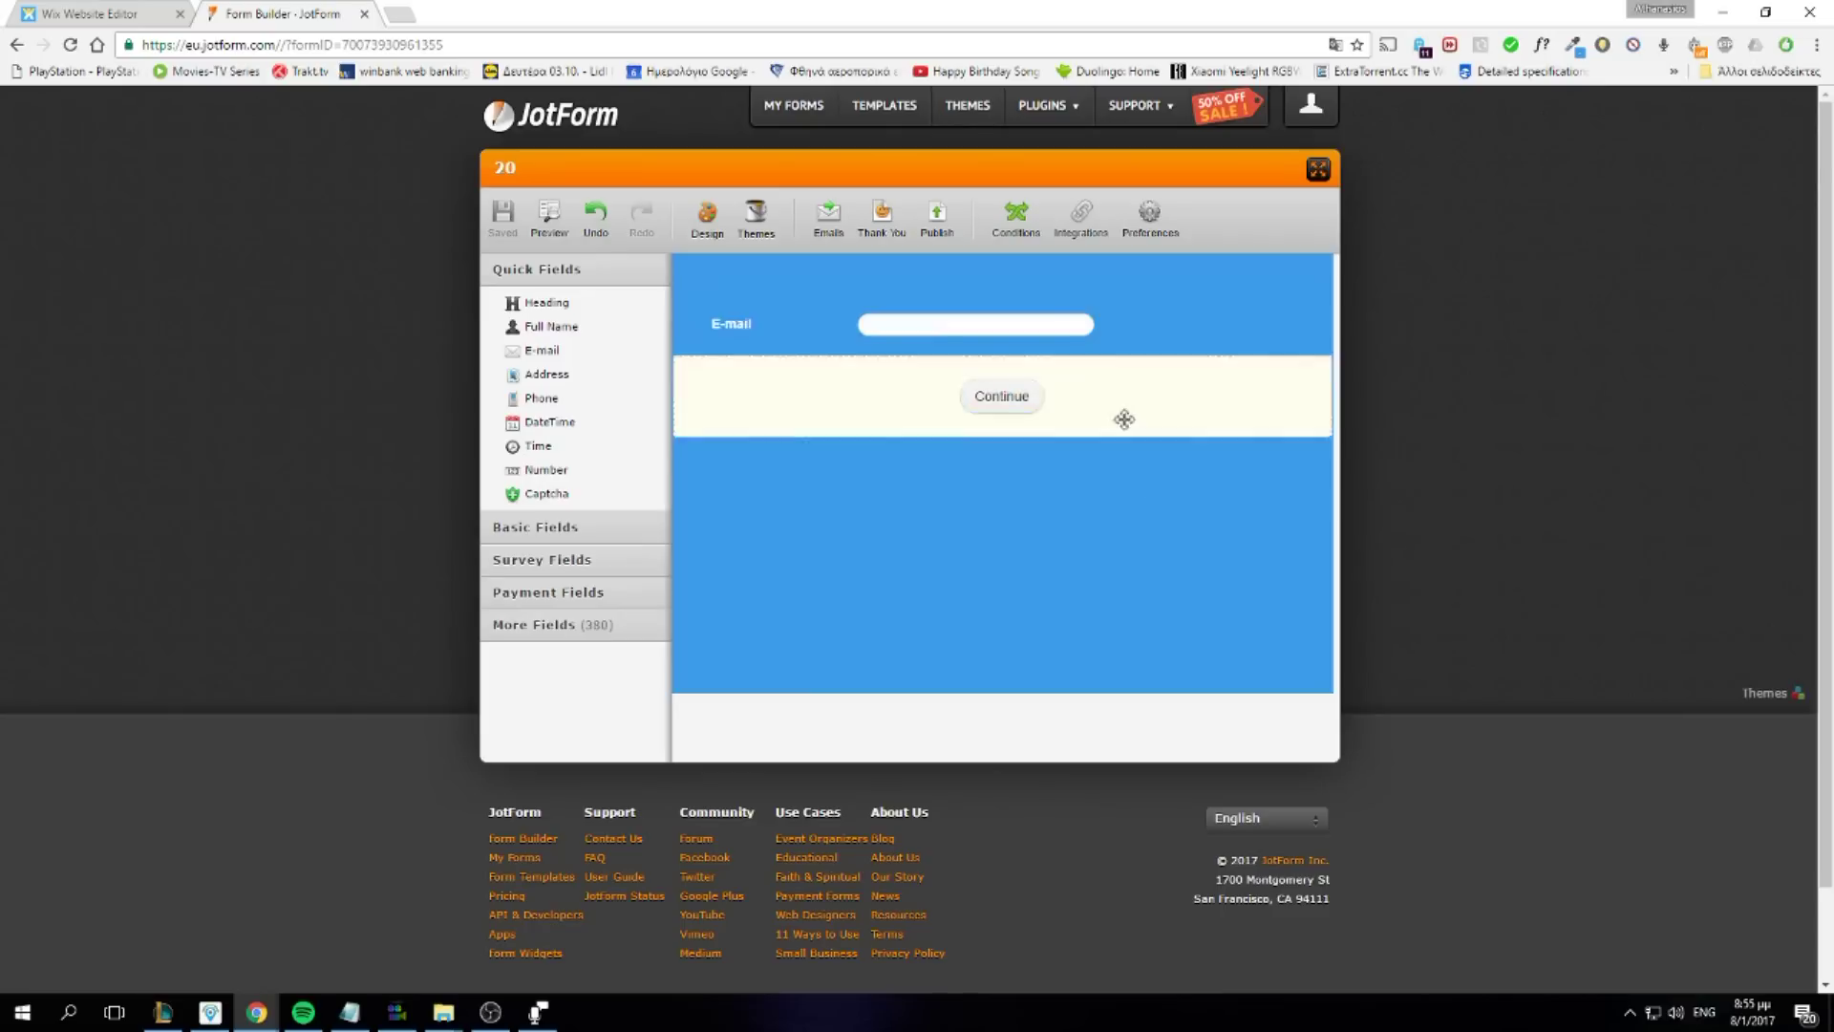
click(941, 219)
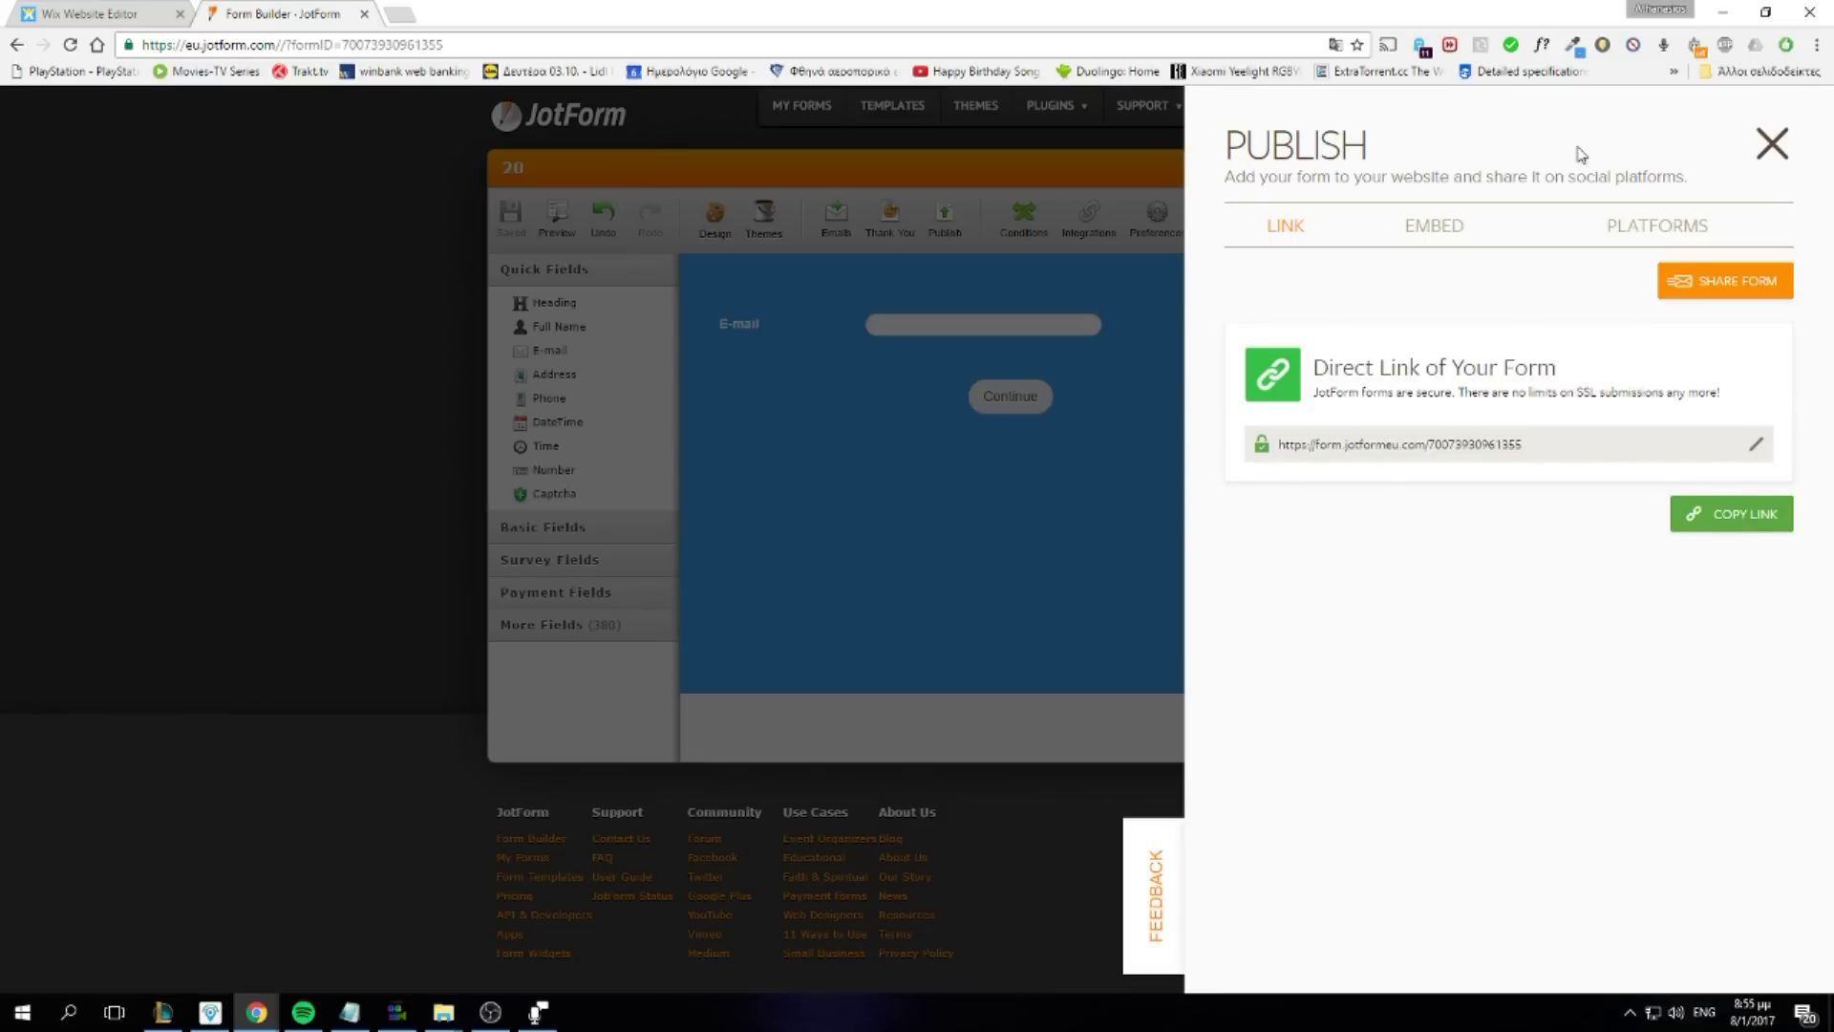
click(1696, 230)
click(1690, 266)
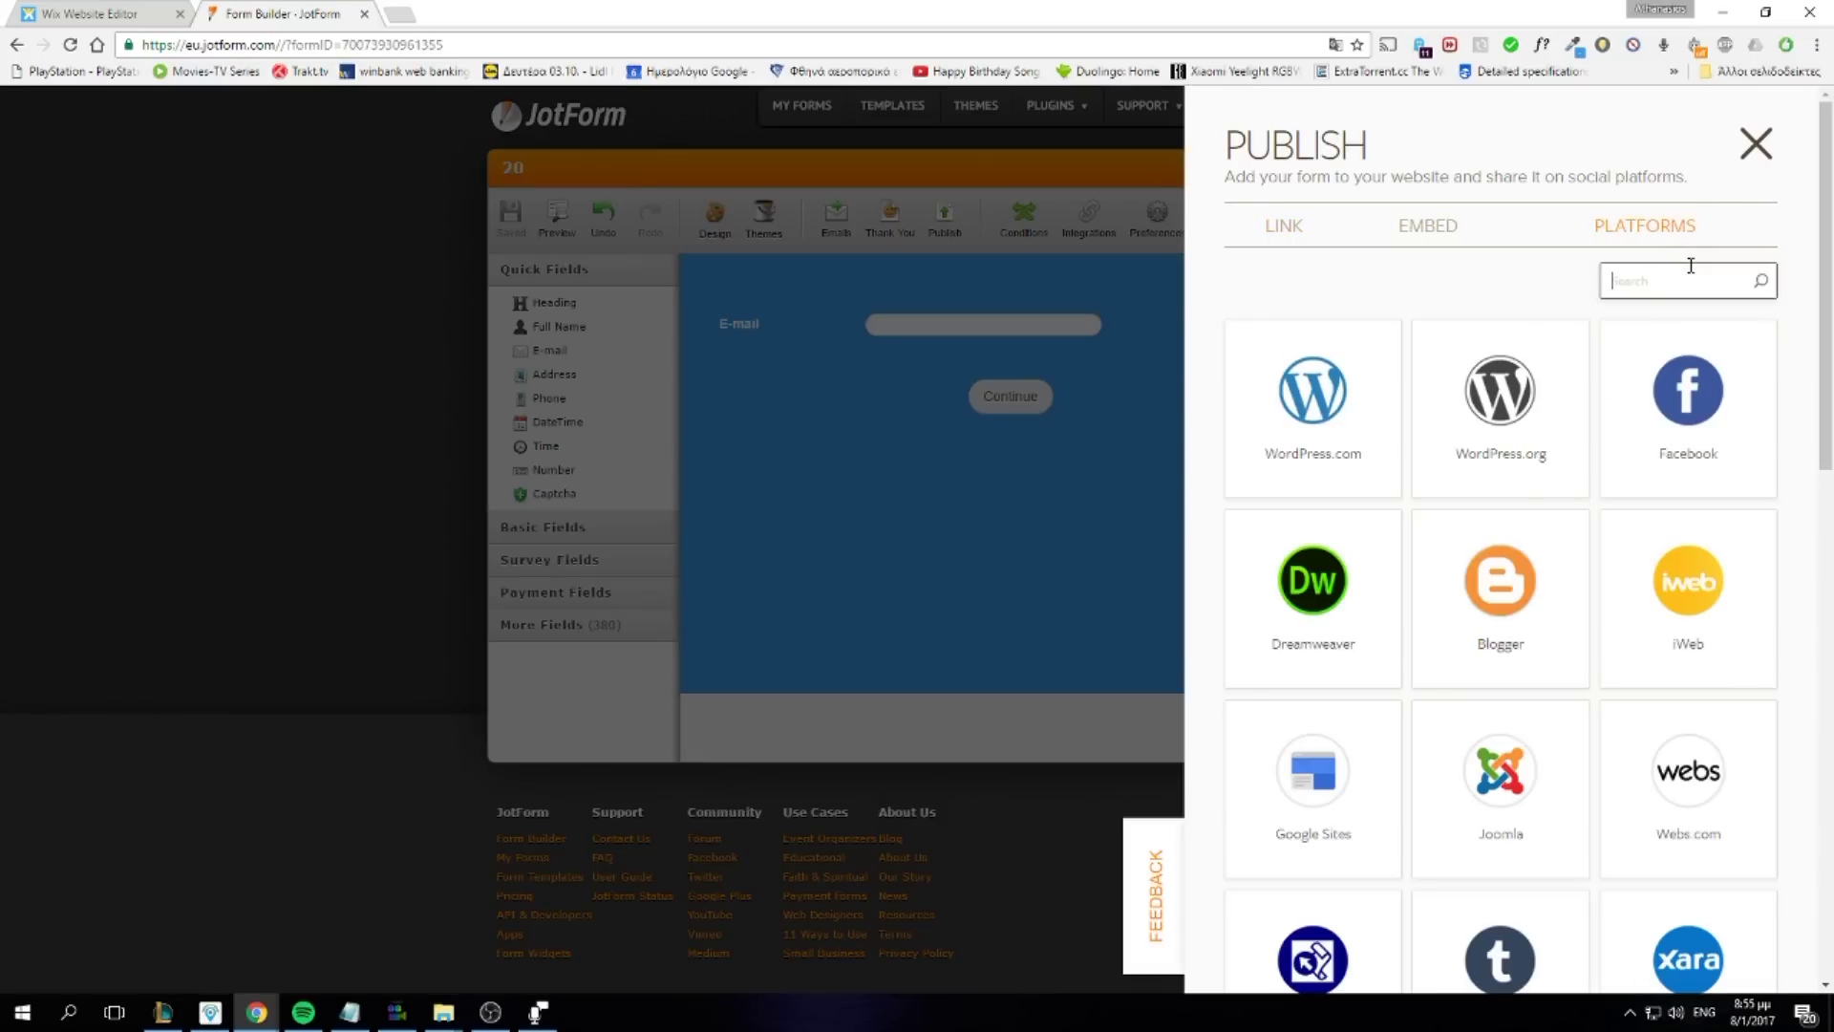
text(wix)
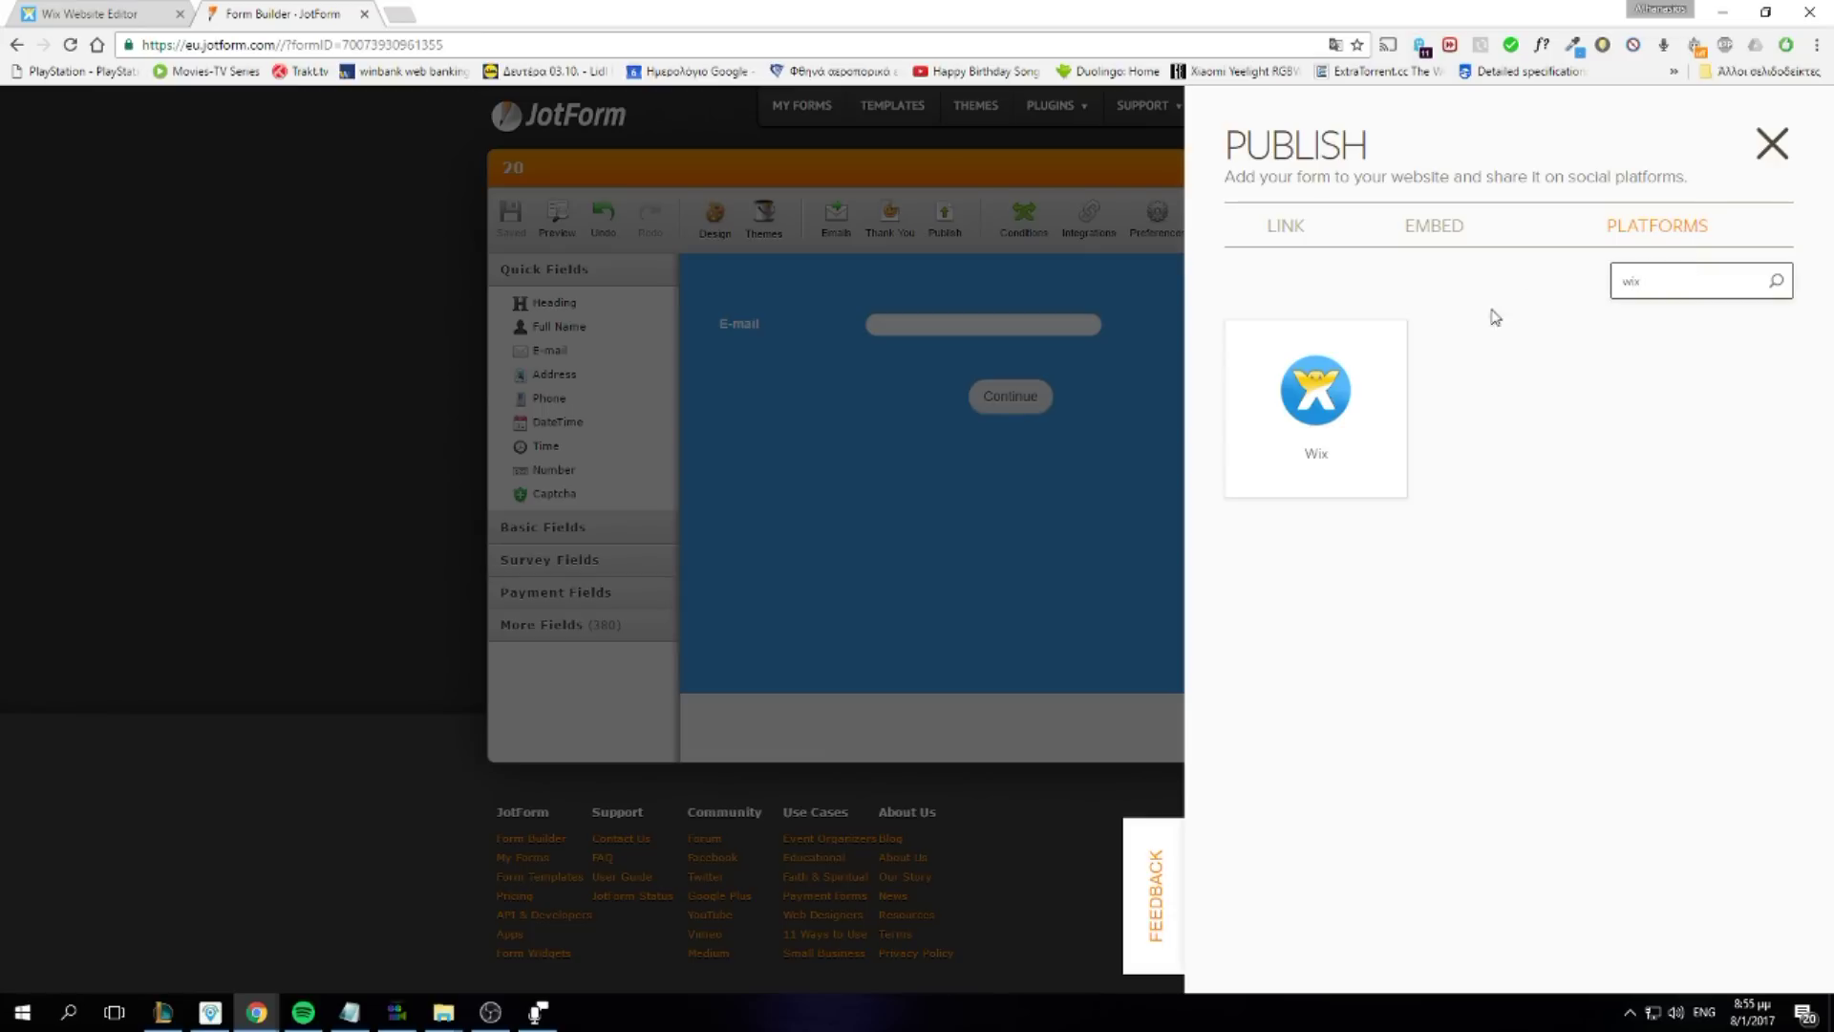
click(1312, 397)
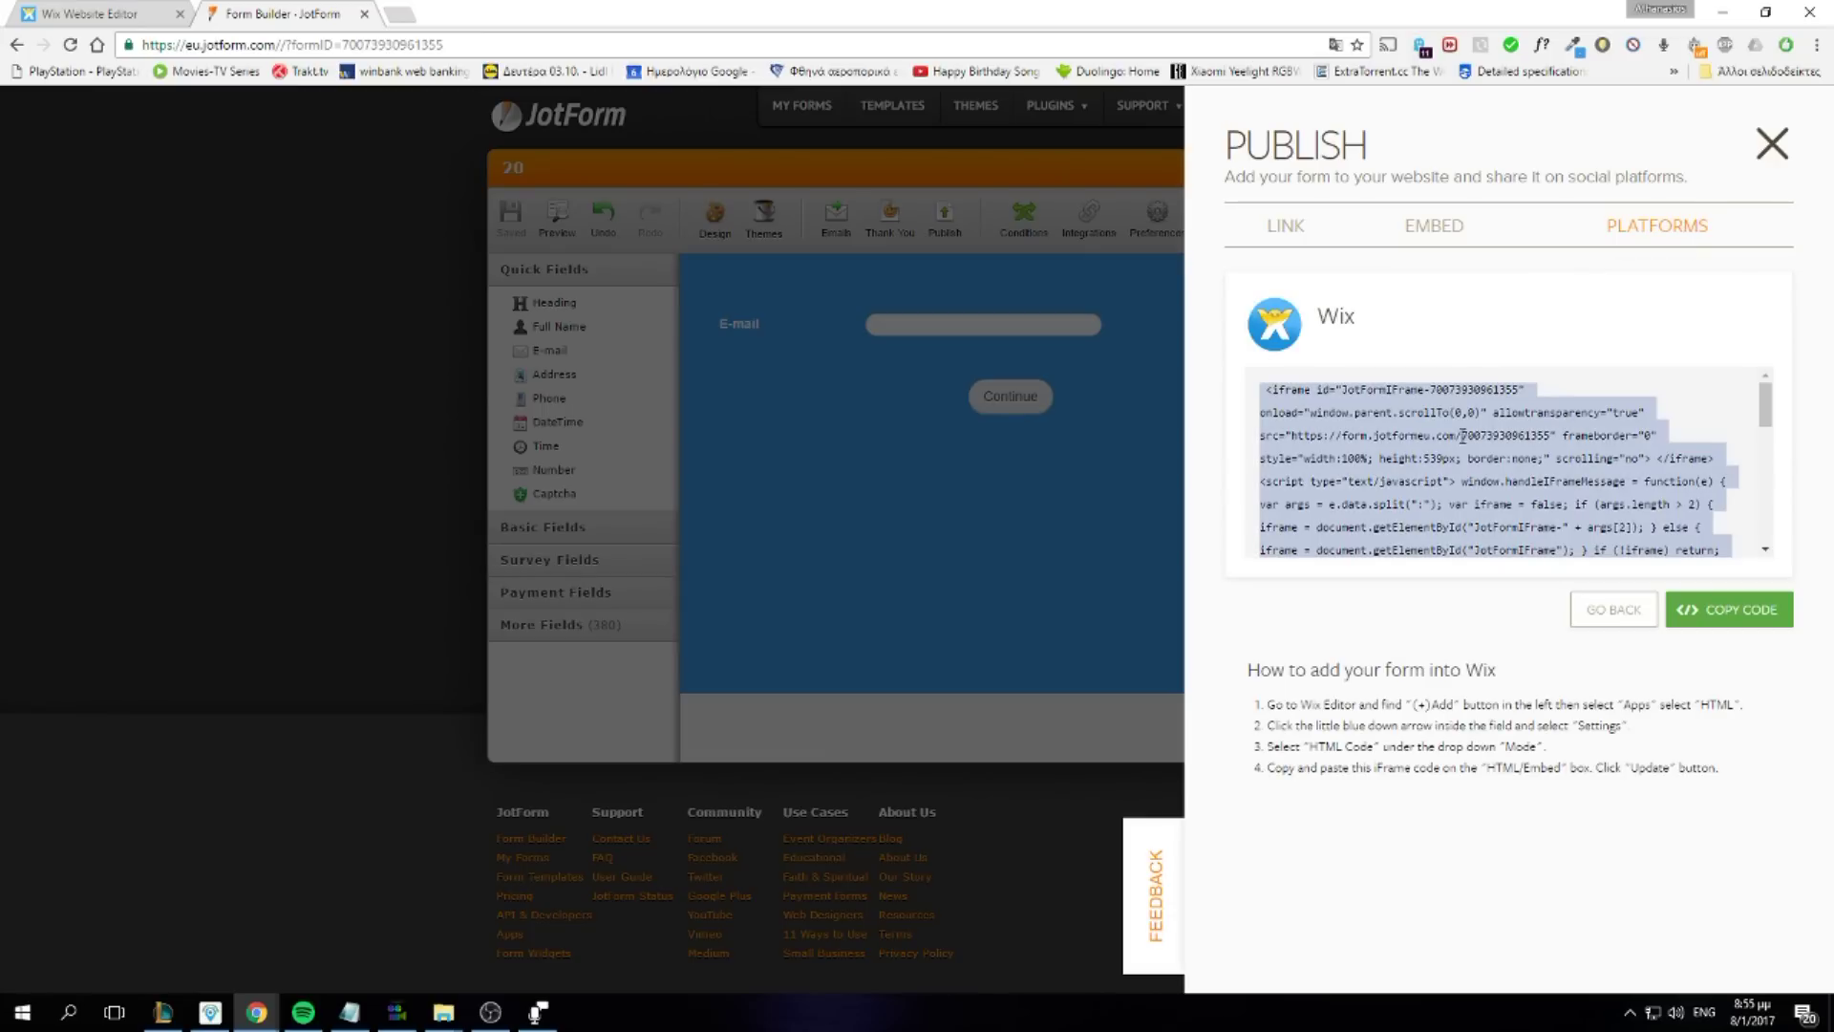
Add an HTML Code element to the Client Login lightbox, paste the JotForm iframe code, update, and preview
click(91, 14)
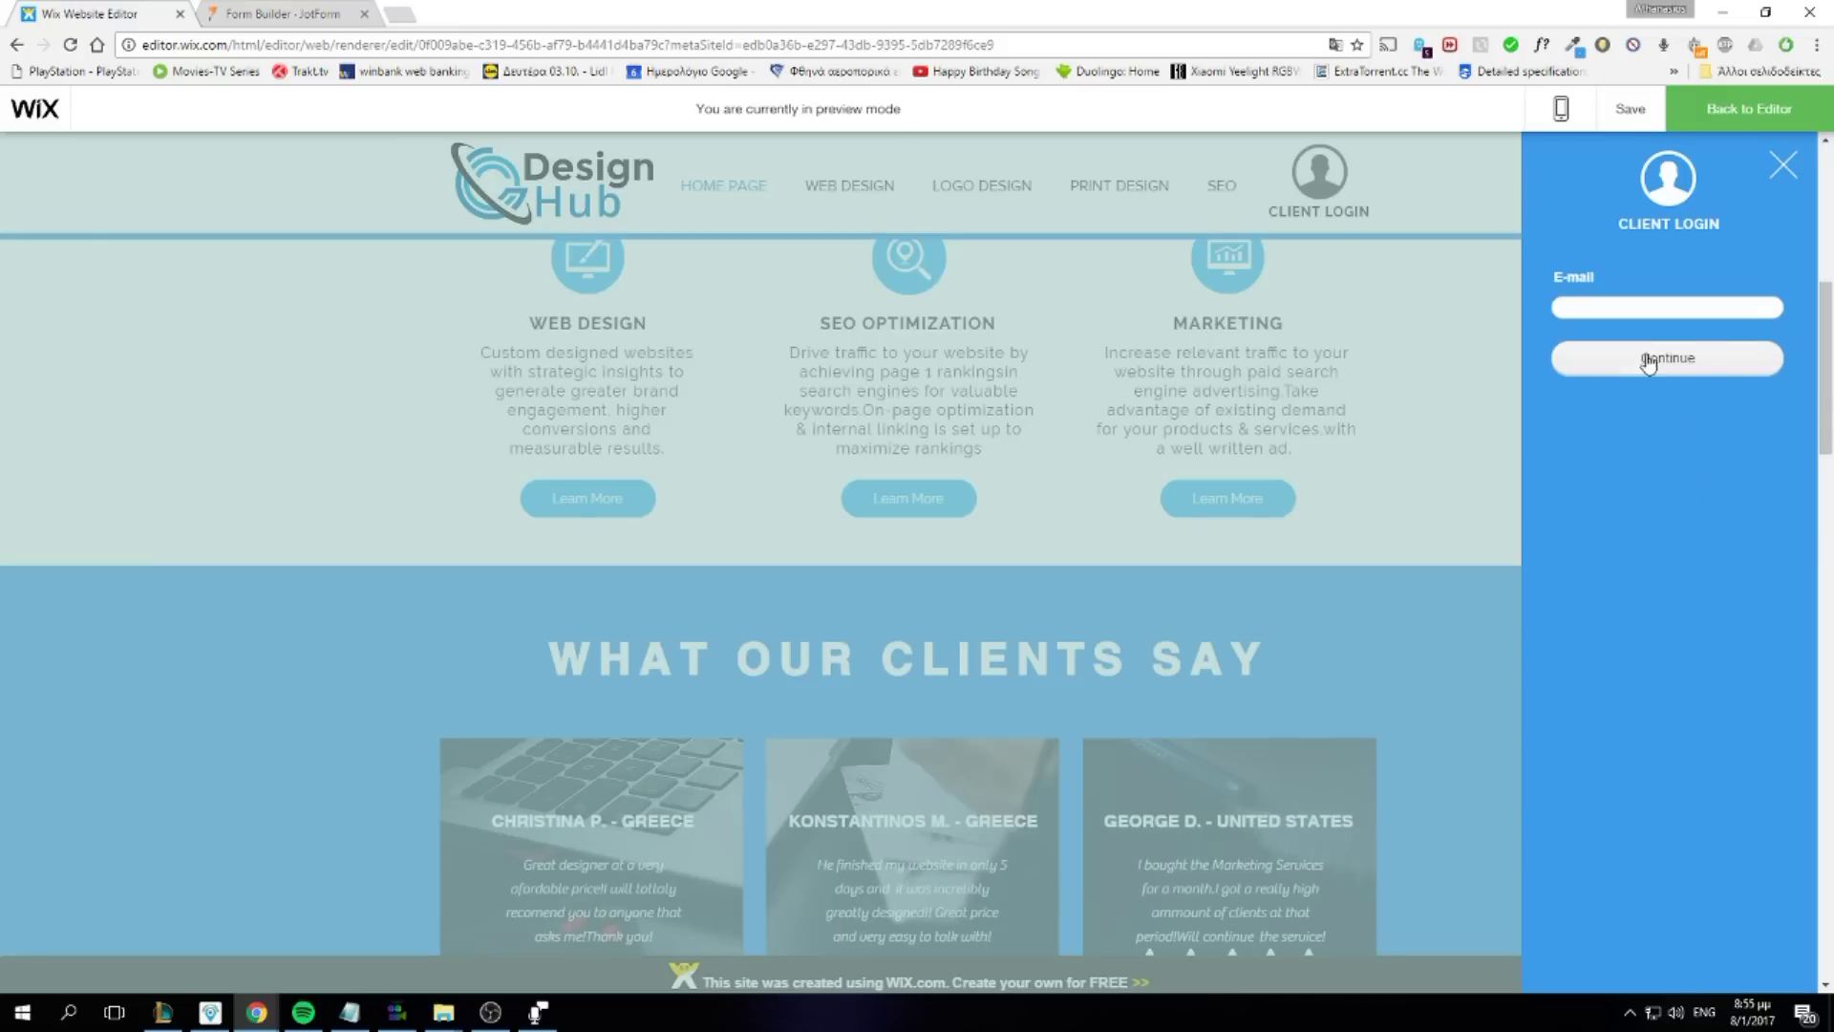
click(39, 184)
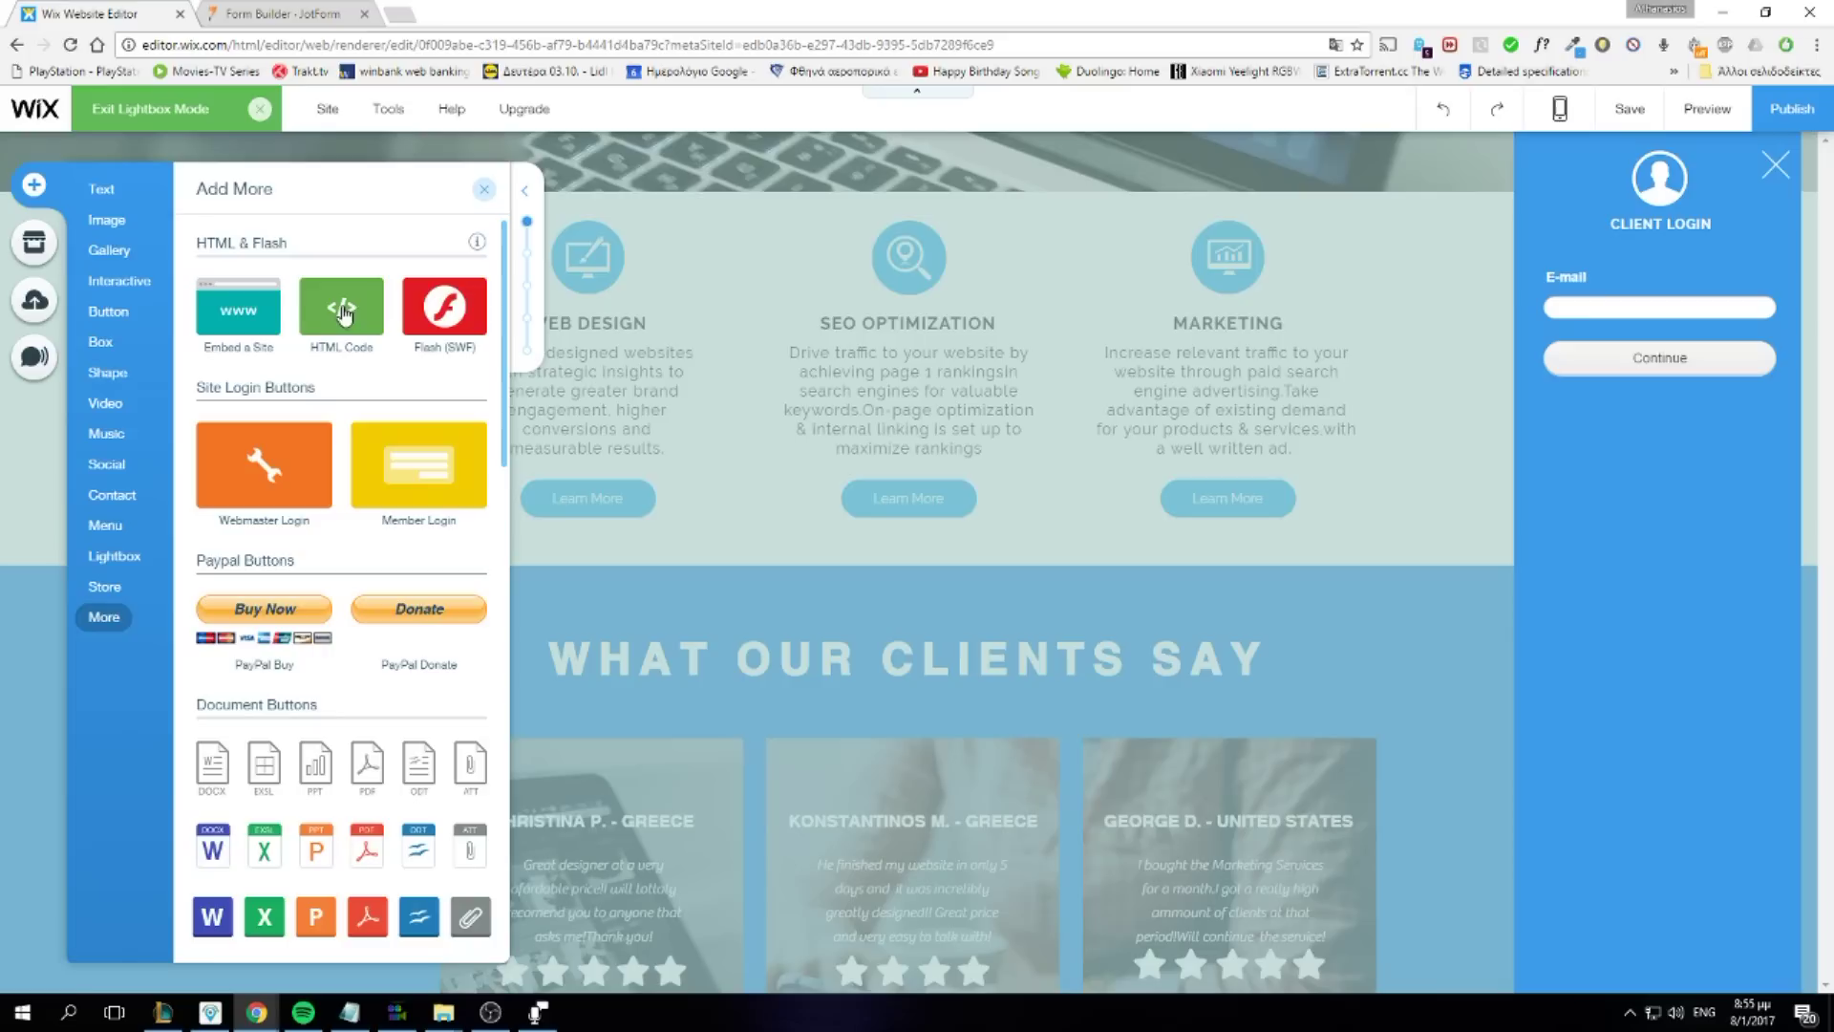
drag(353, 315, 1652, 321)
click(1356, 473)
key(ctrl+v)
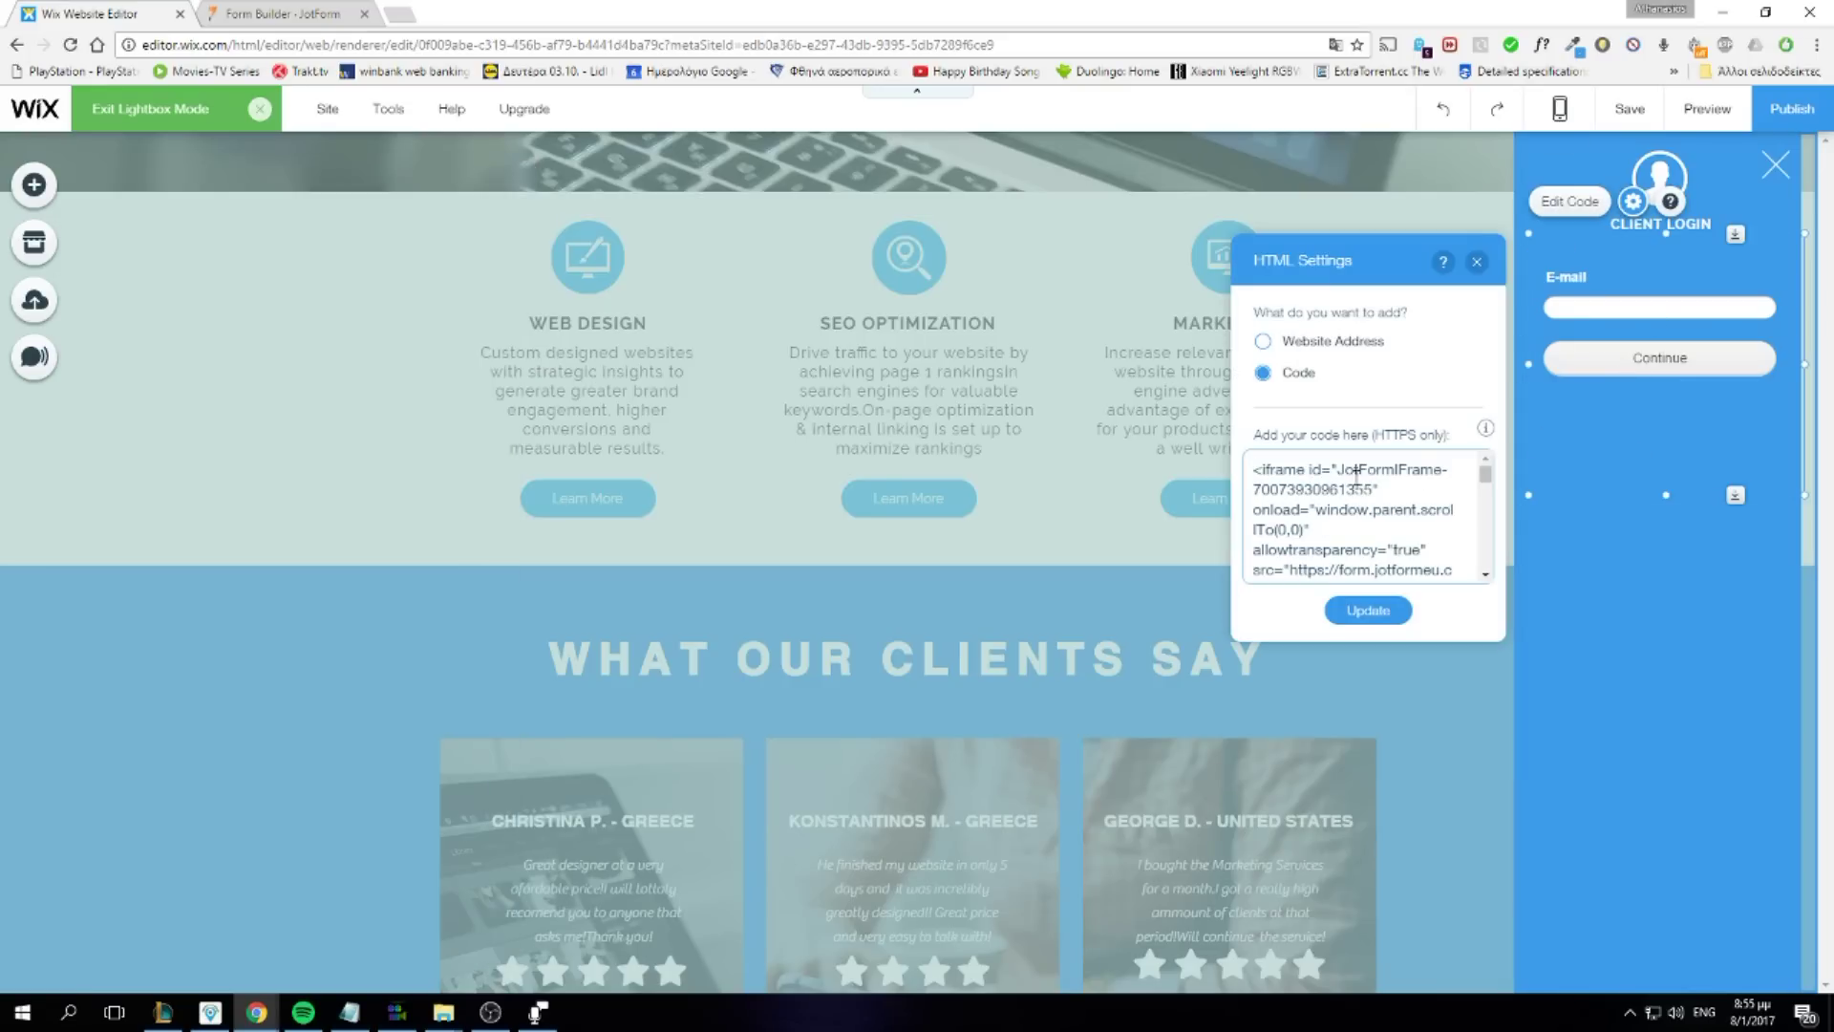
click(1715, 598)
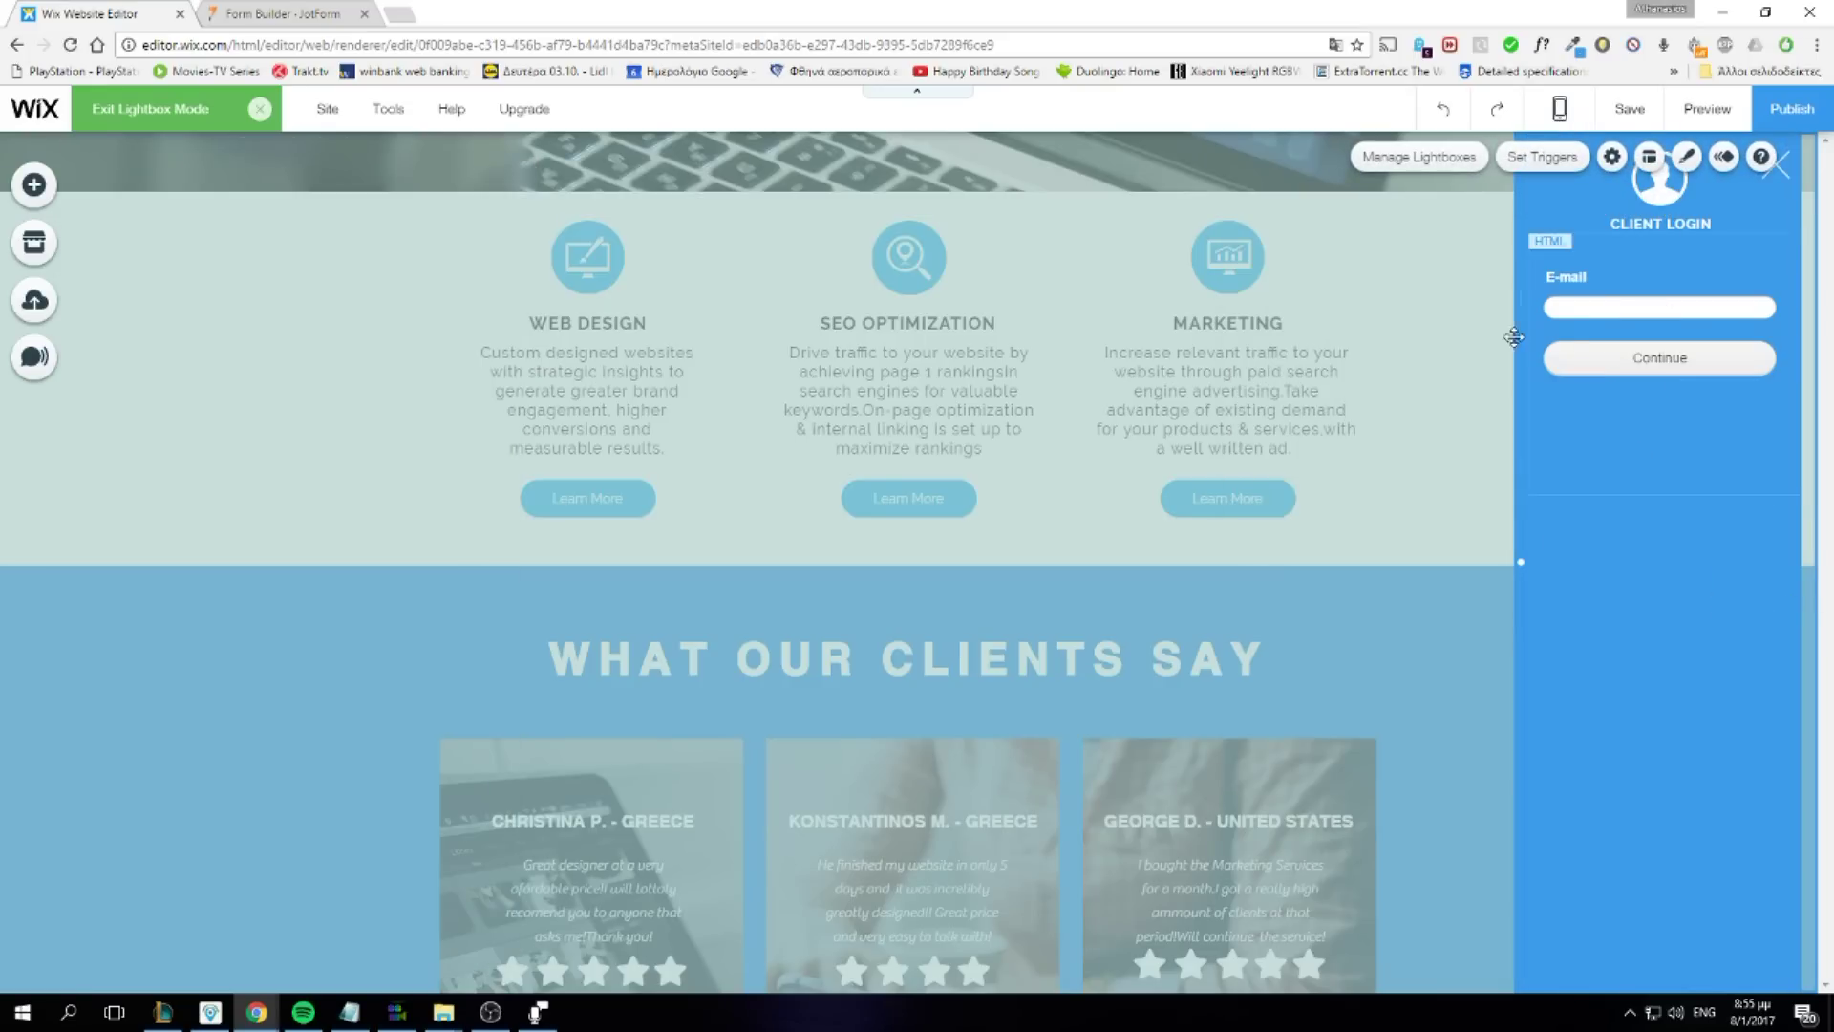
key(ctrl+shift+p)
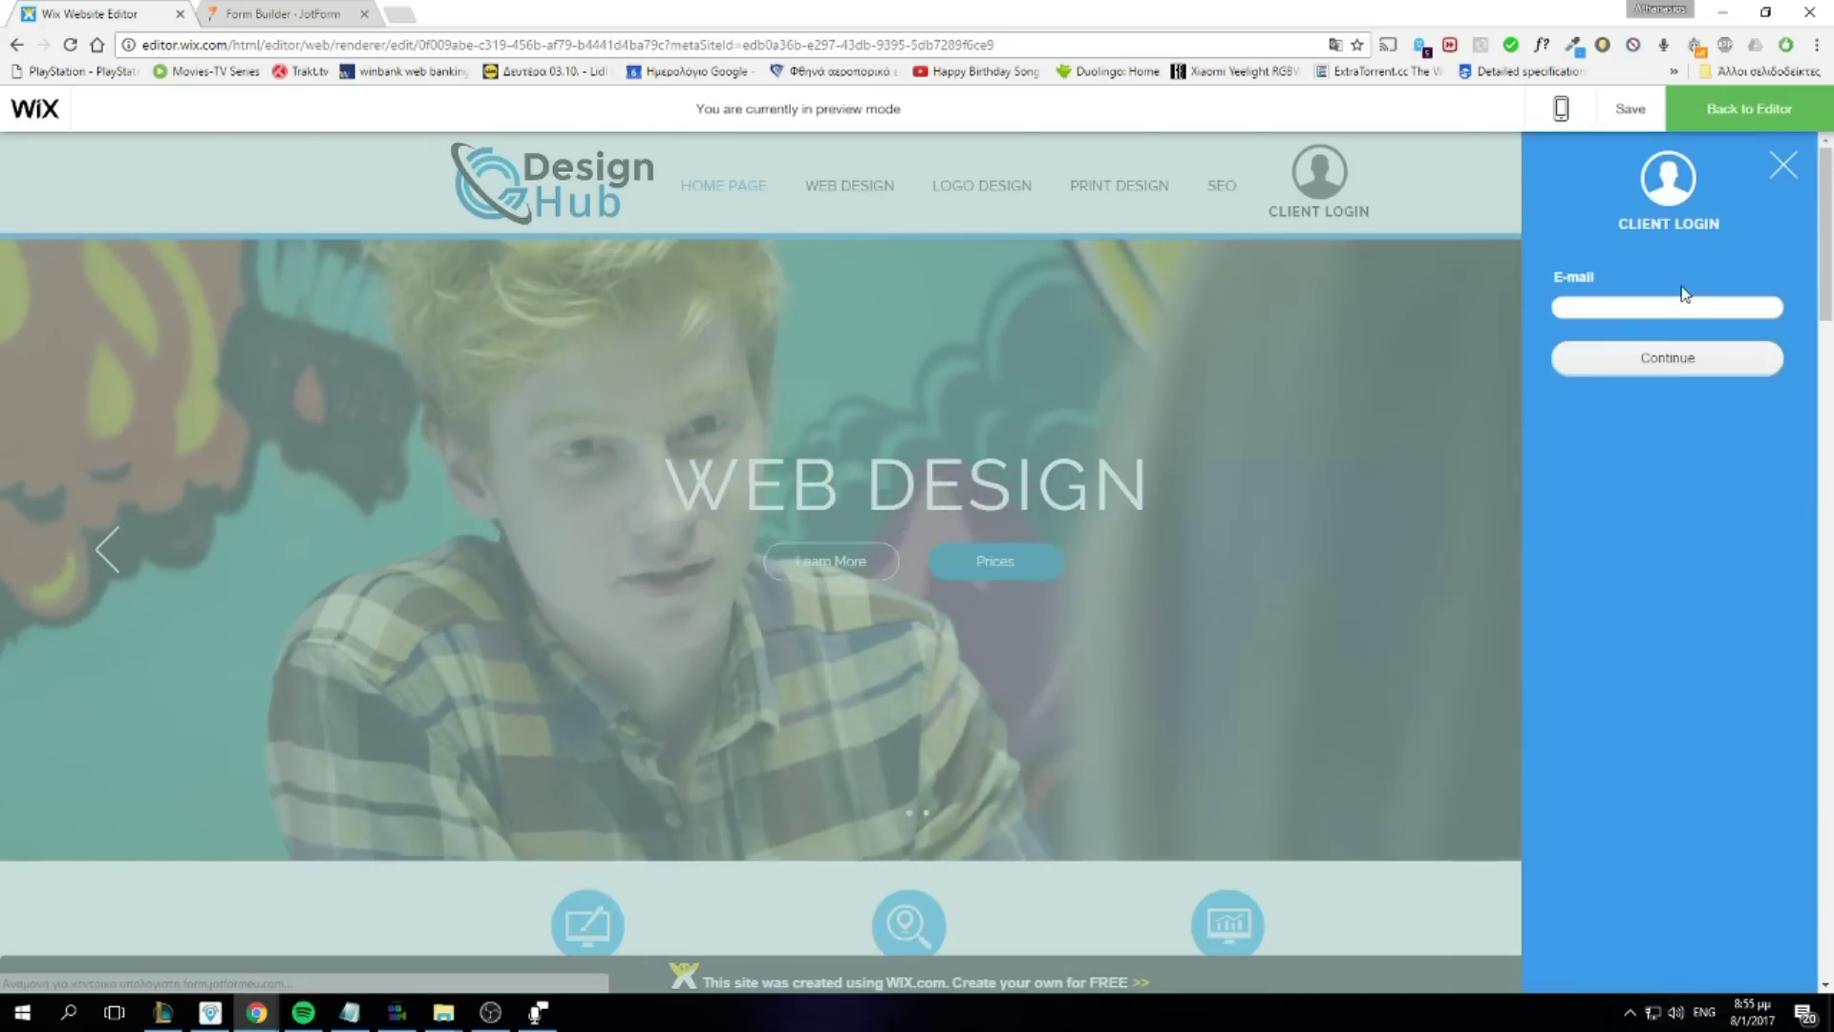
Try the embedded E-mail field, then close the Client Login lightbox in preview
click(1679, 307)
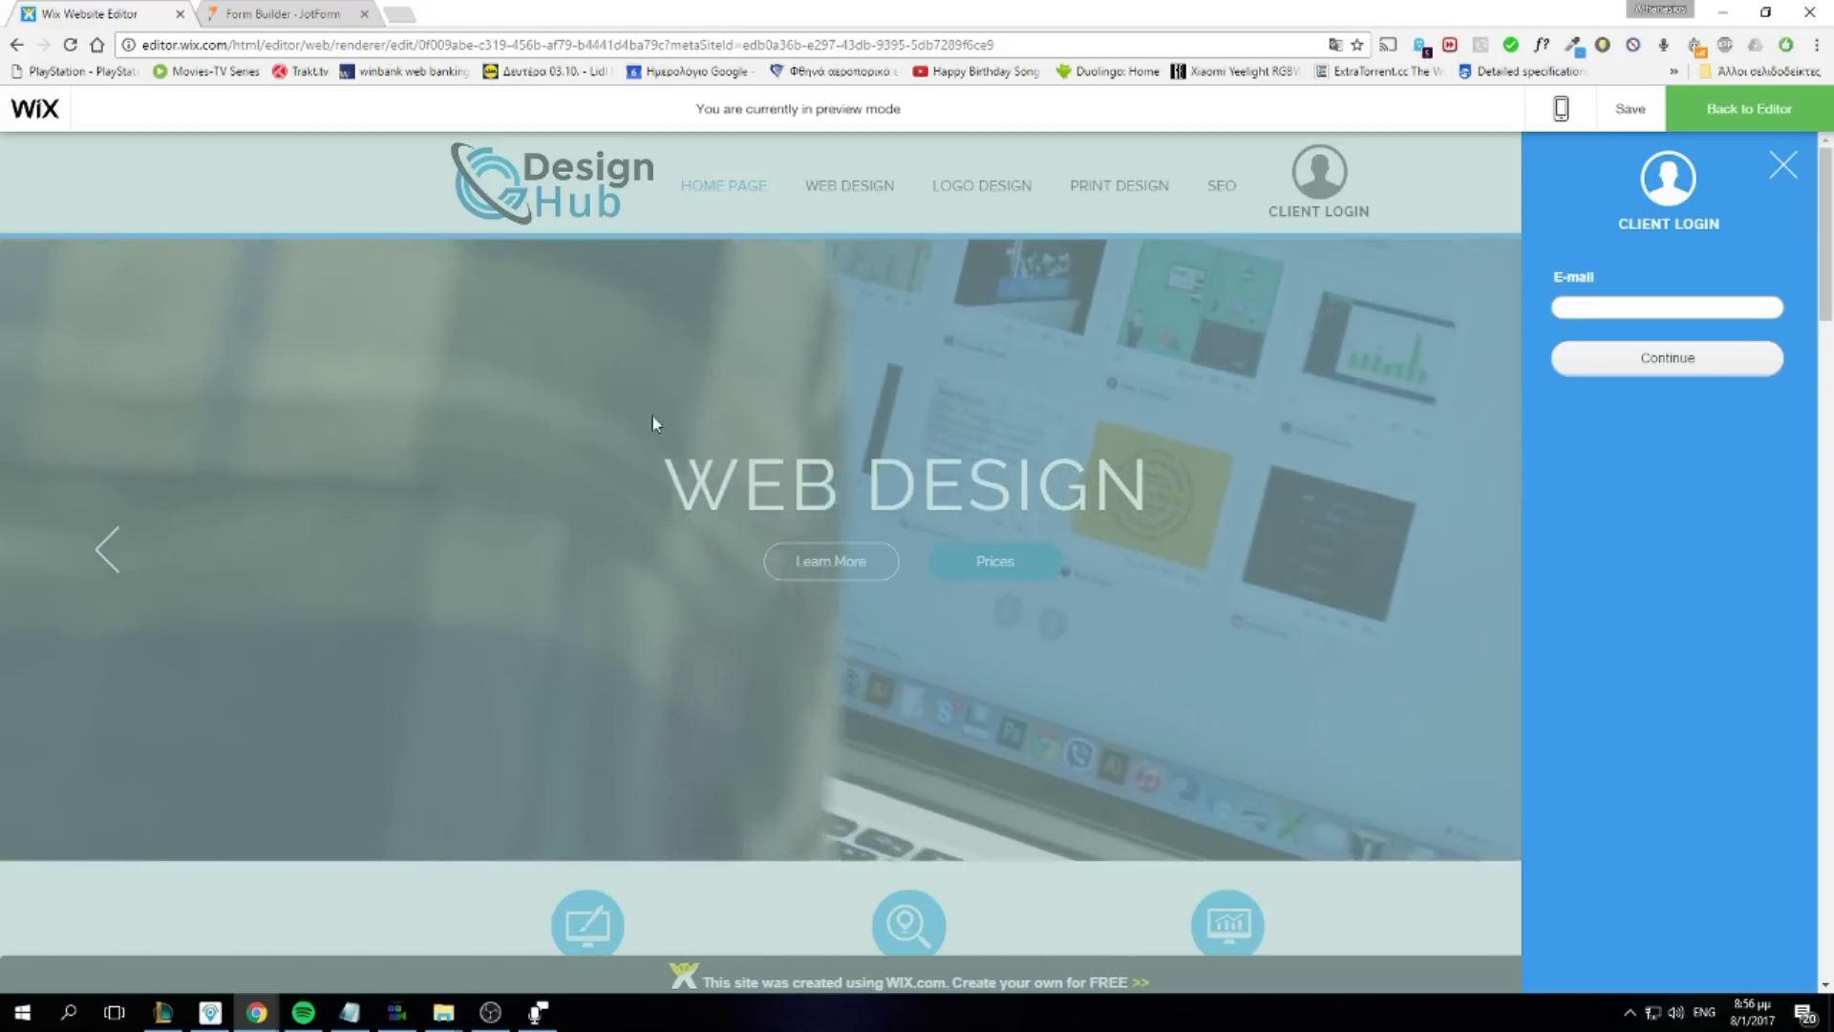
click(1783, 165)
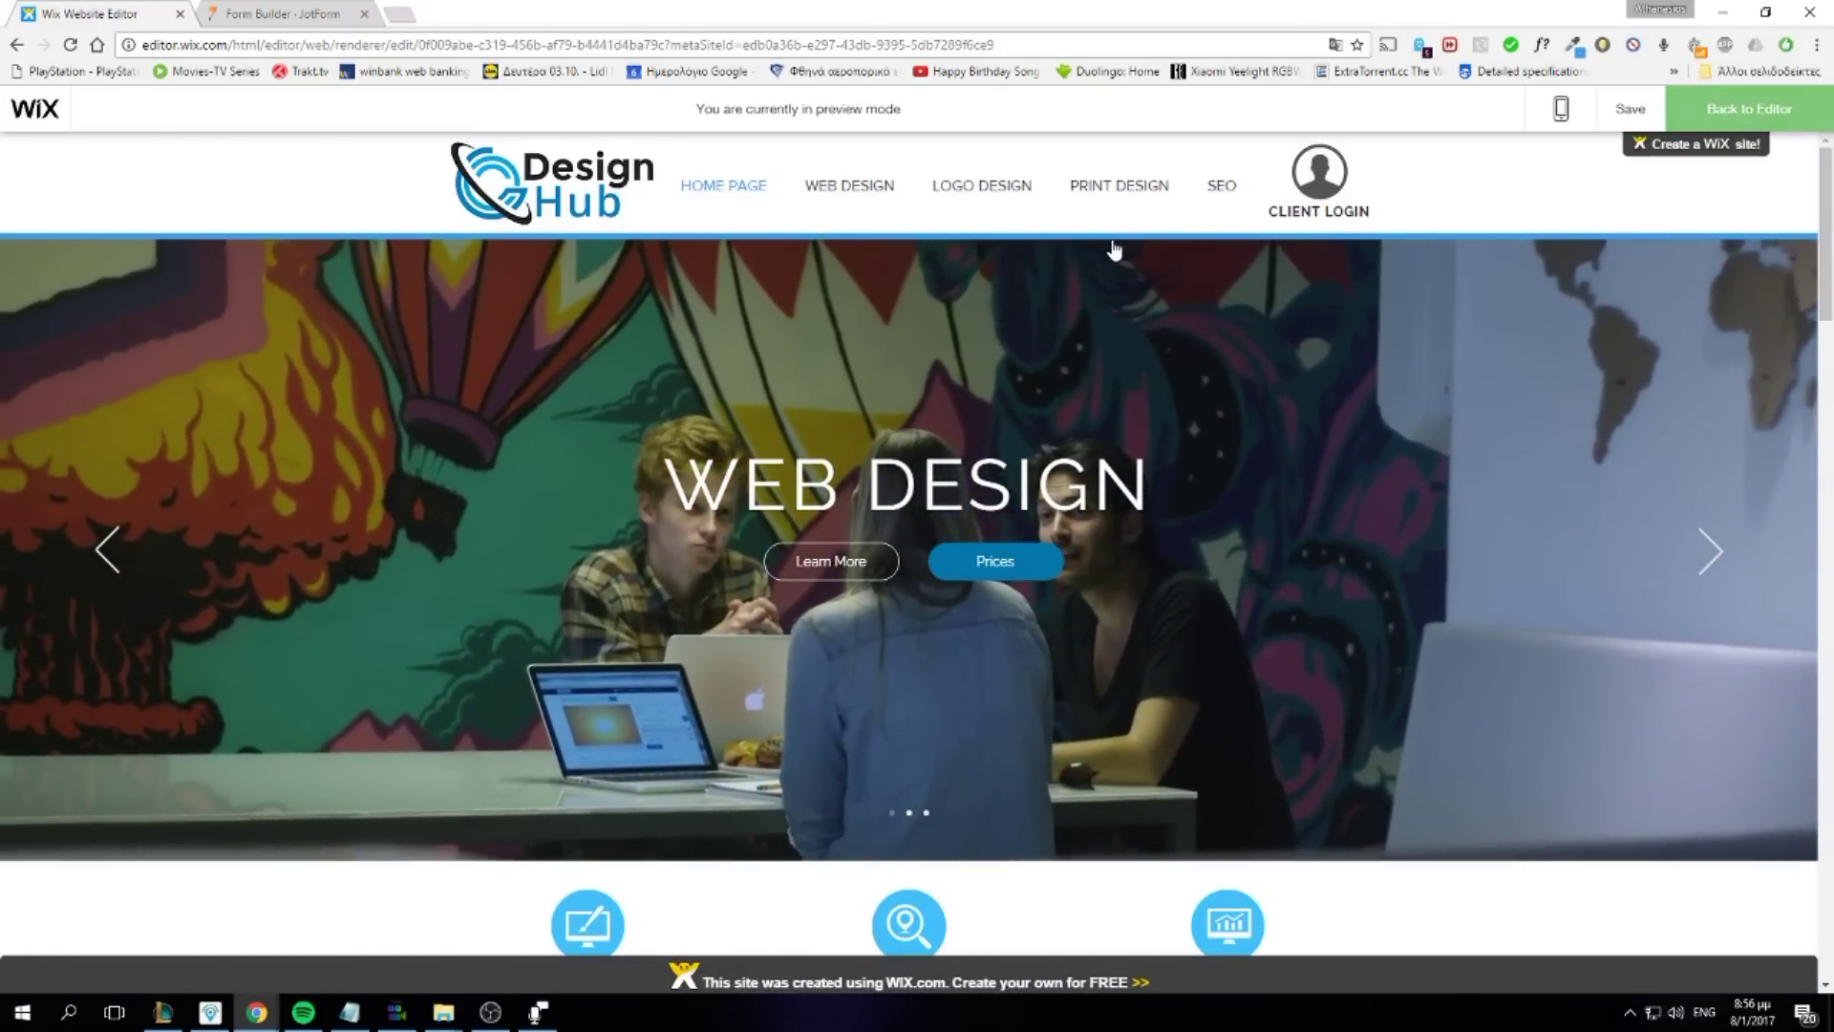
Set Client1's Permissions to Password protection with a new page password, then click Done
click(1112, 250)
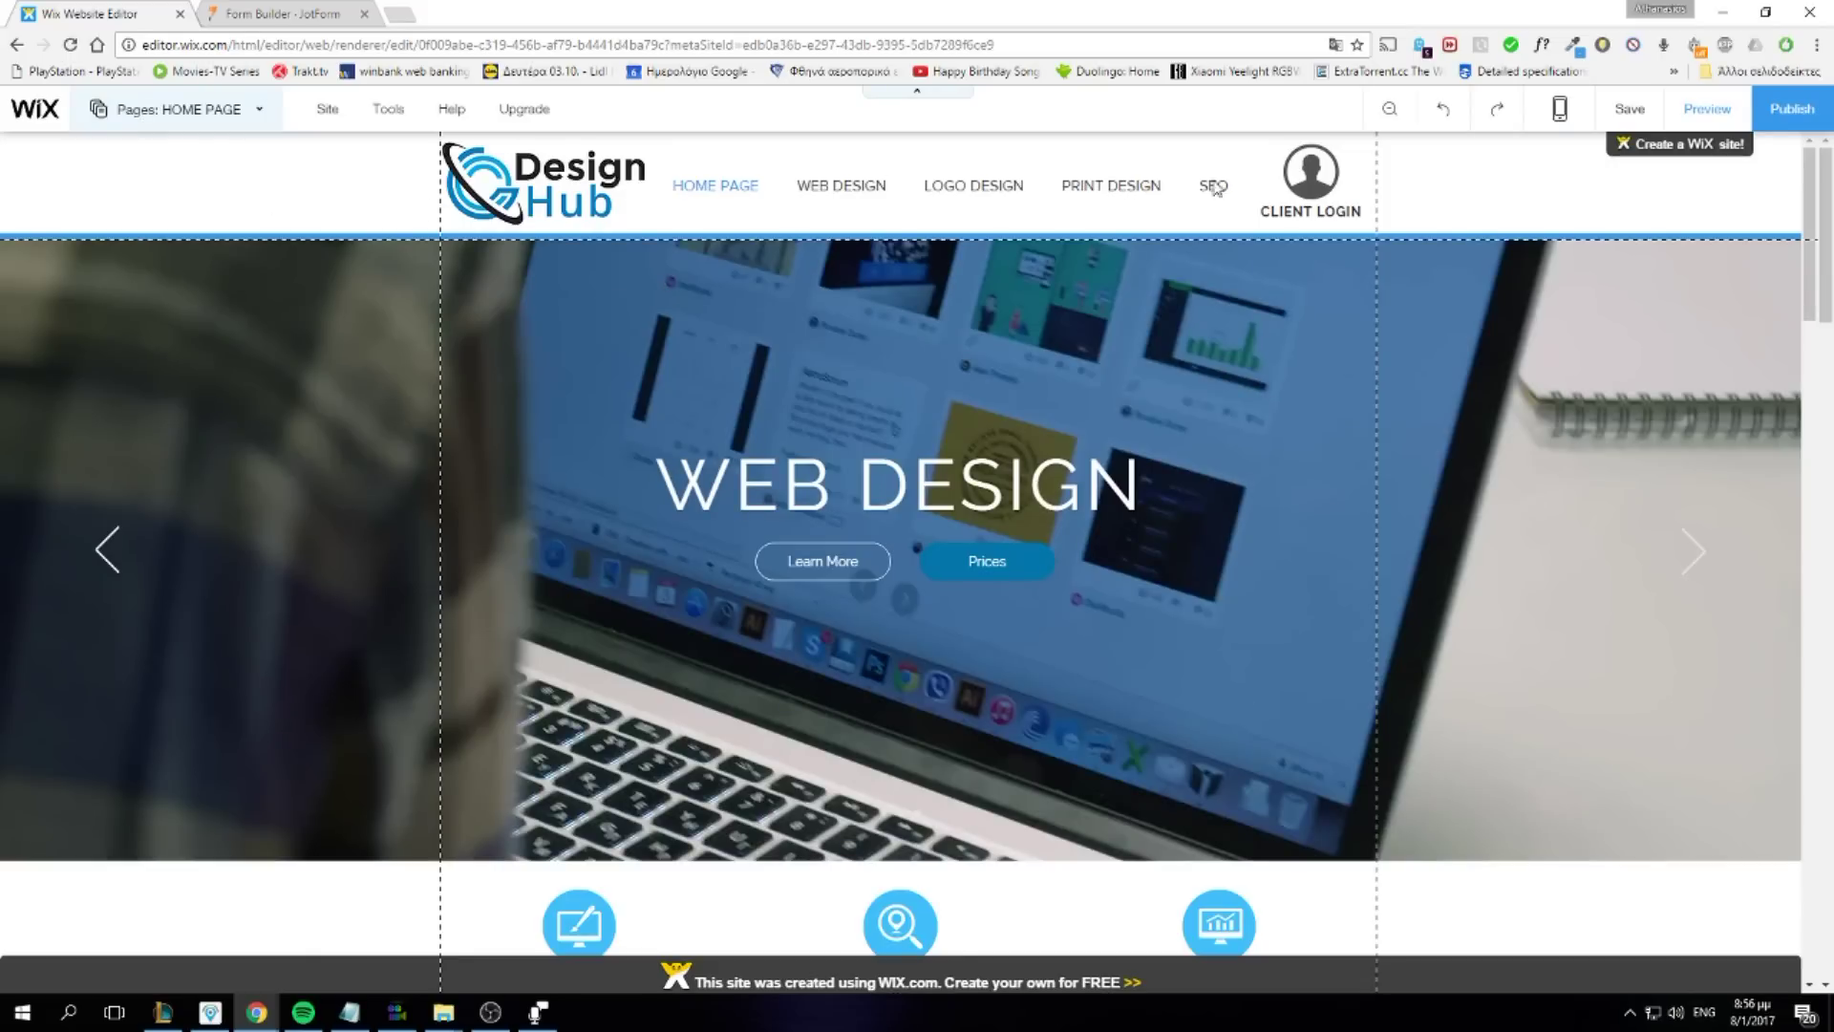
click(187, 114)
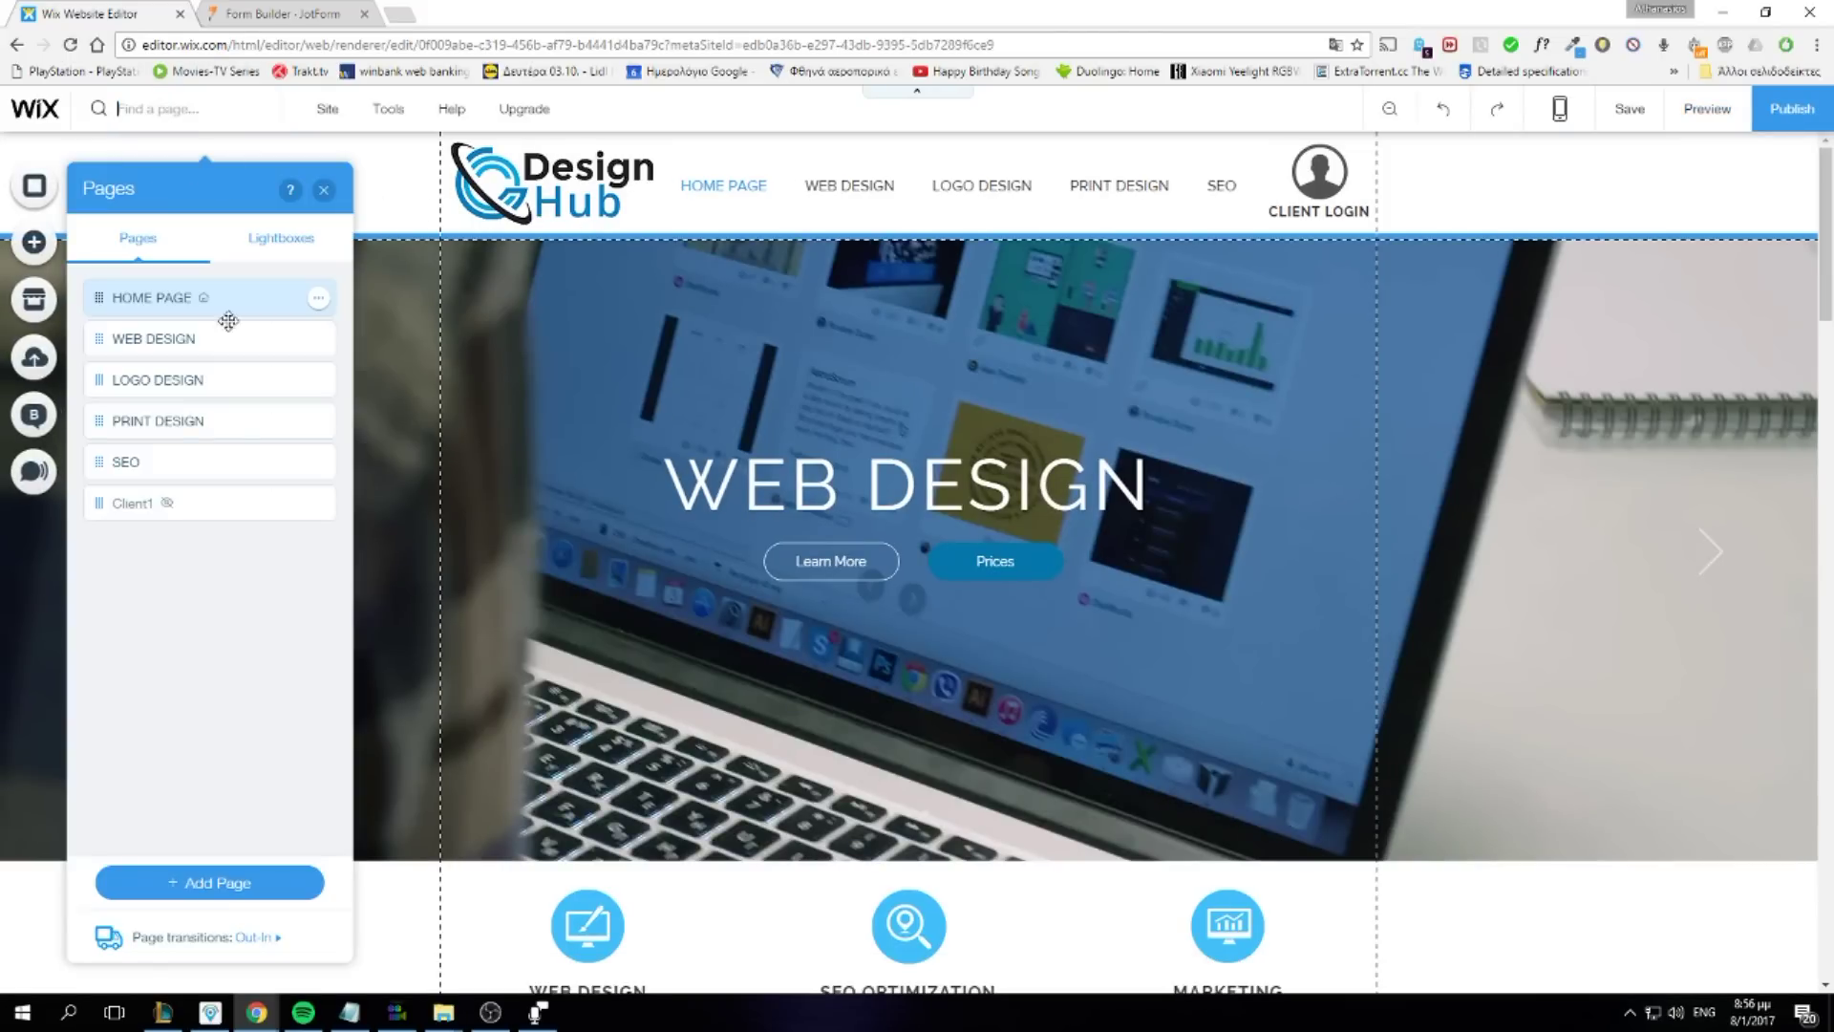
click(277, 491)
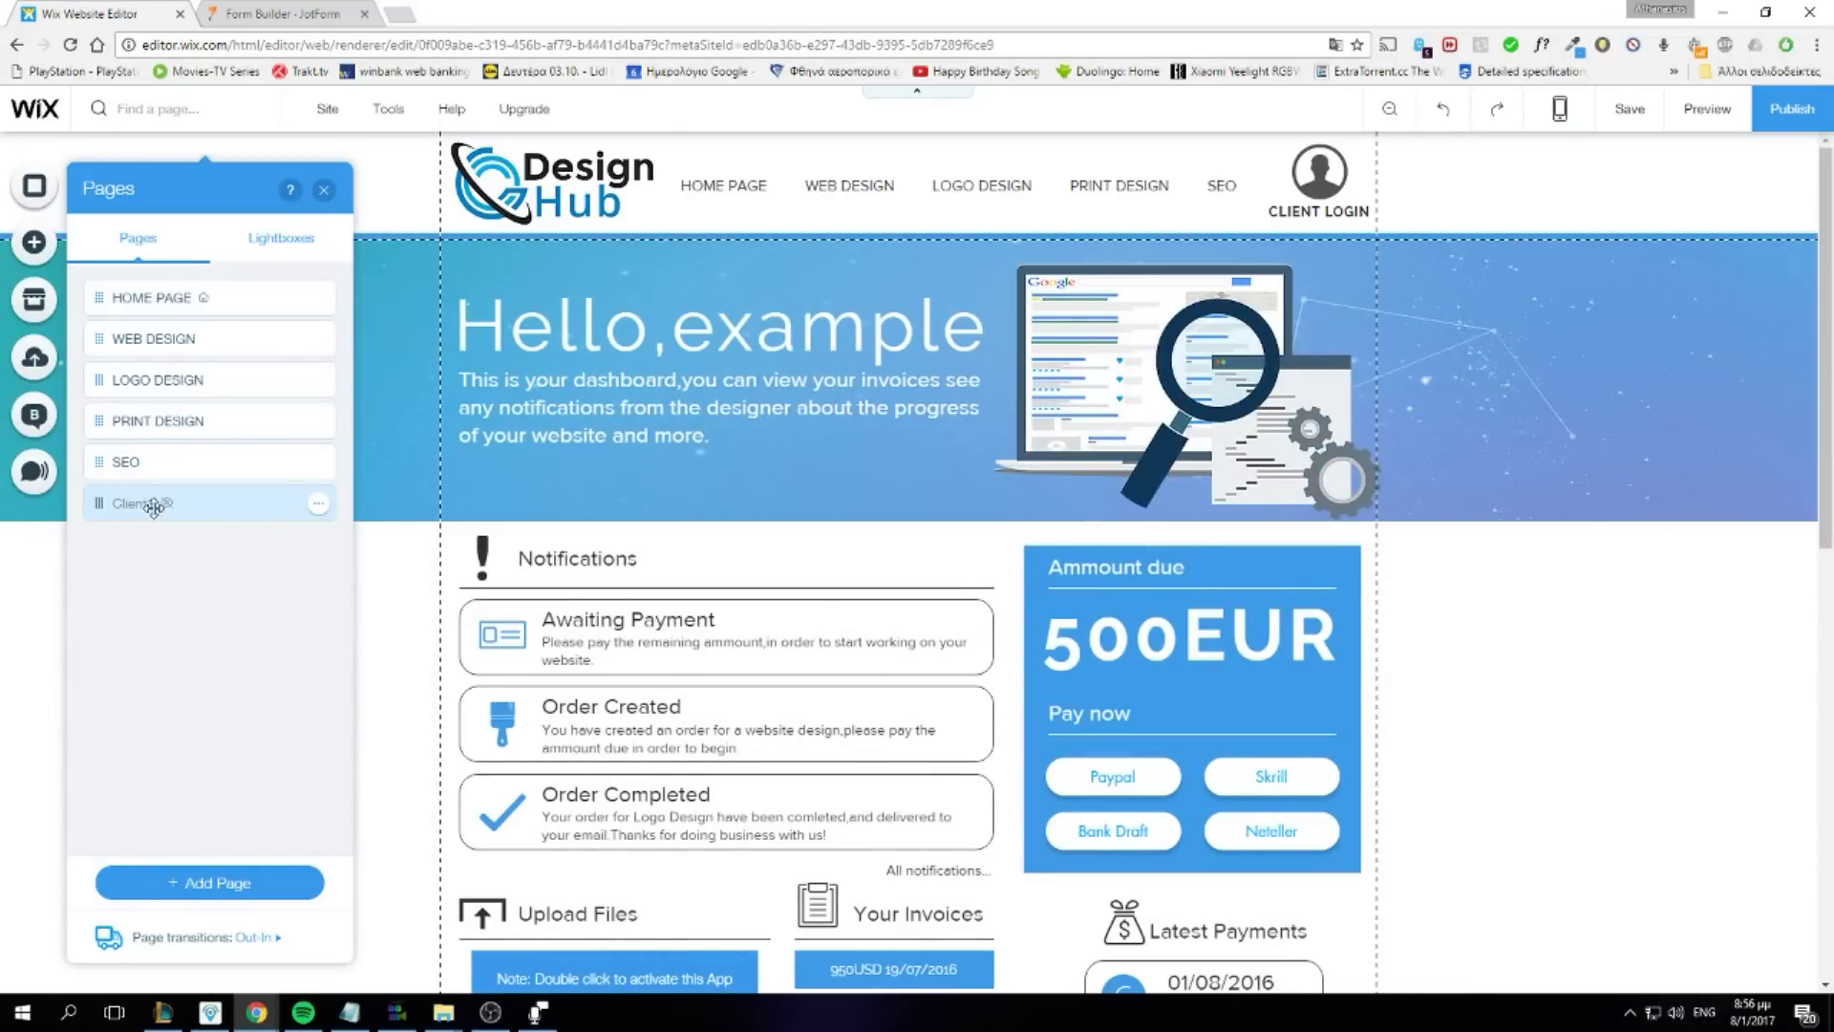
click(318, 502)
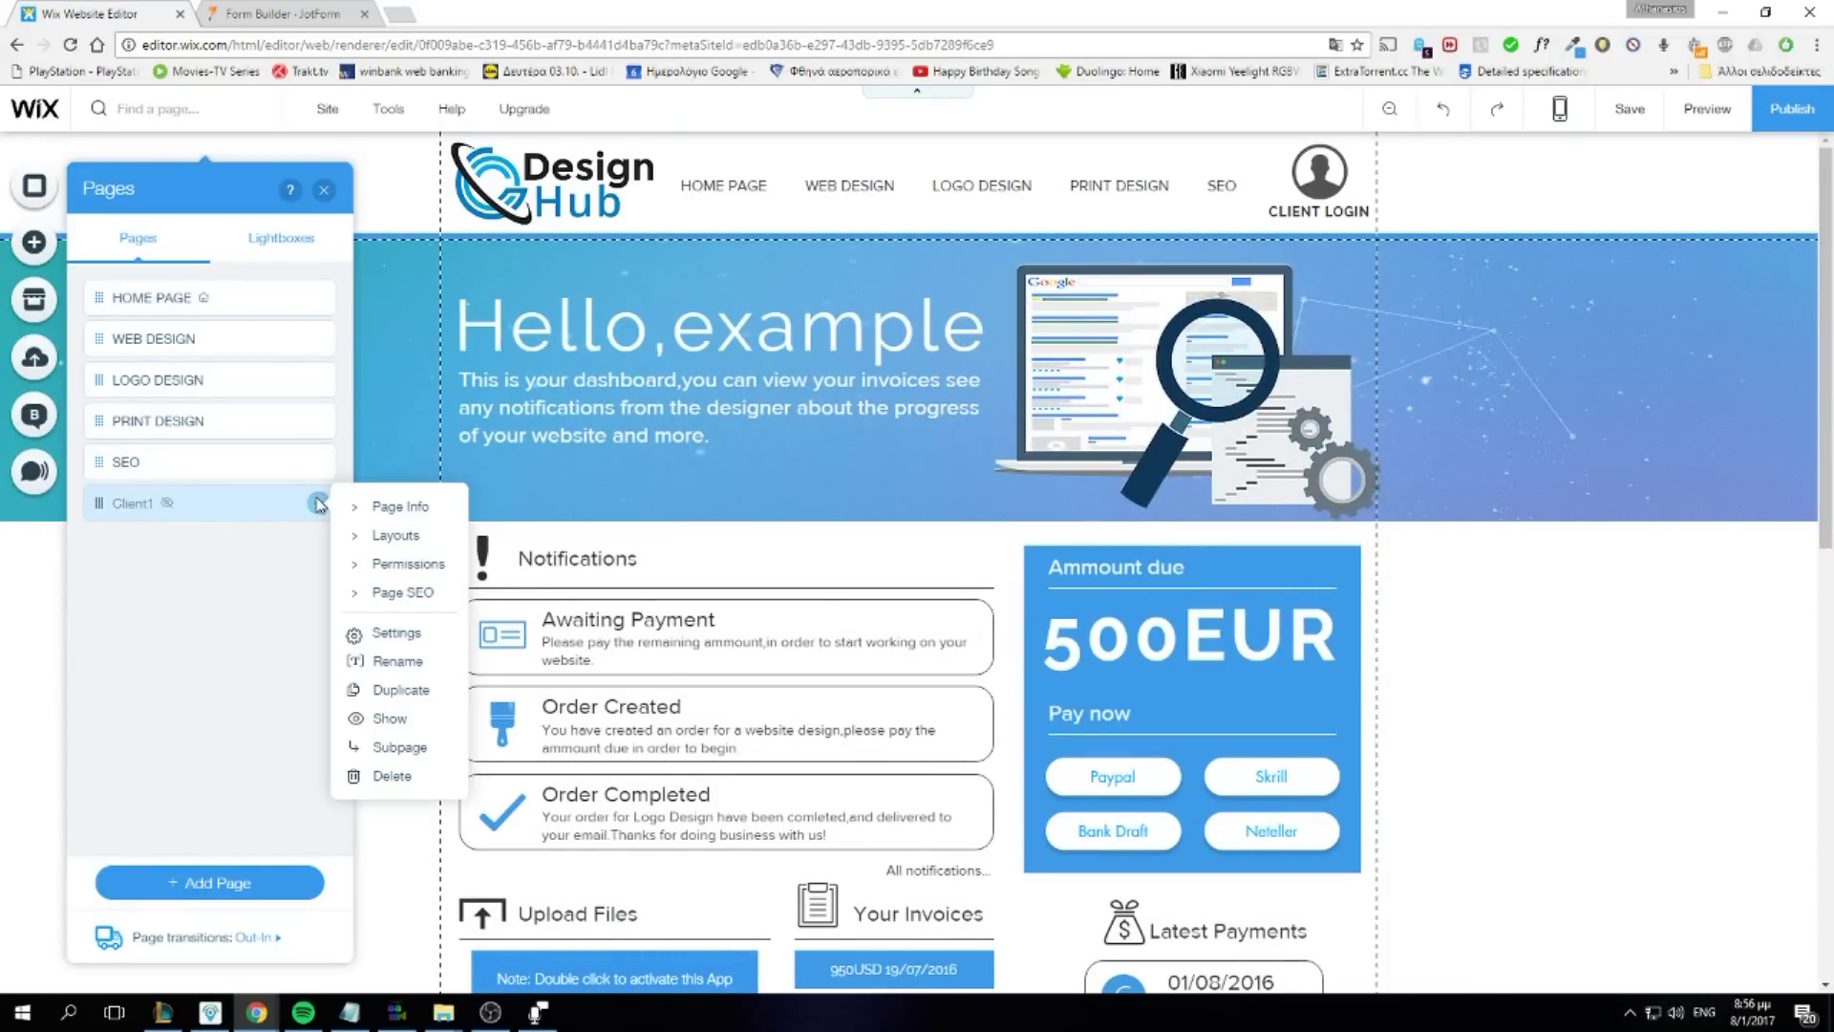
click(433, 566)
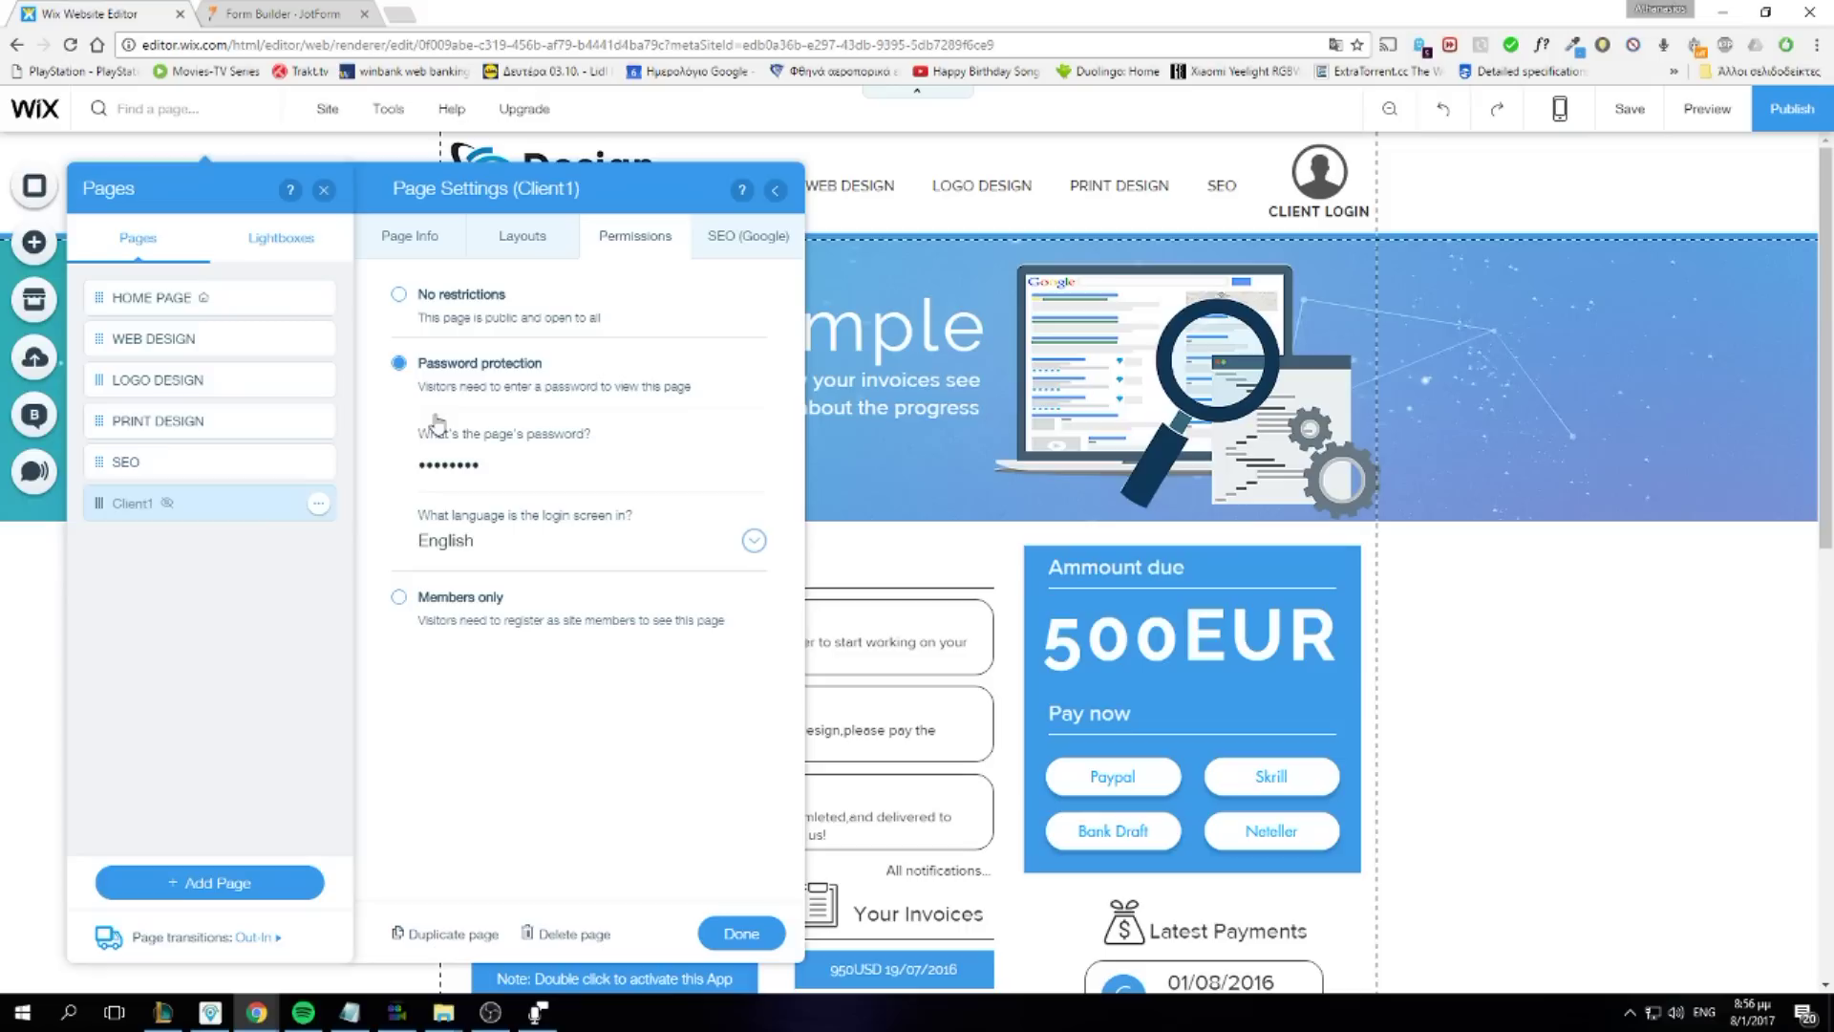
click(497, 468)
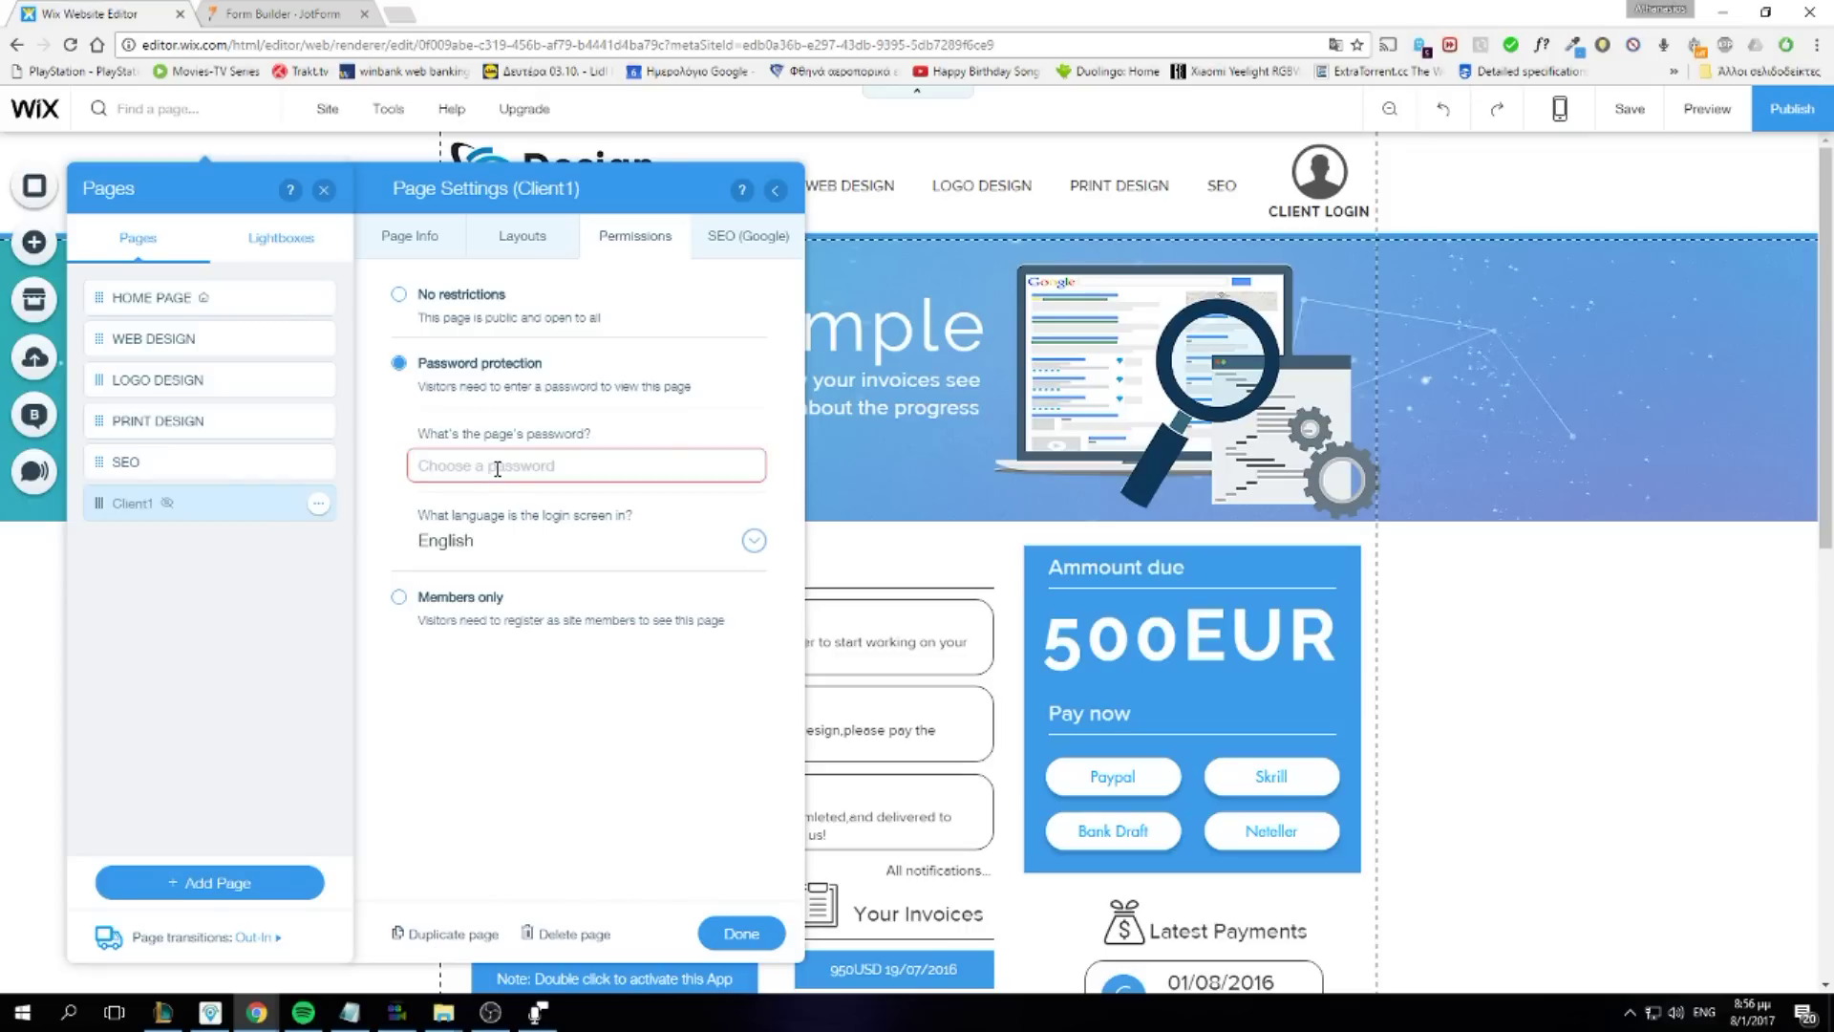
text(1)
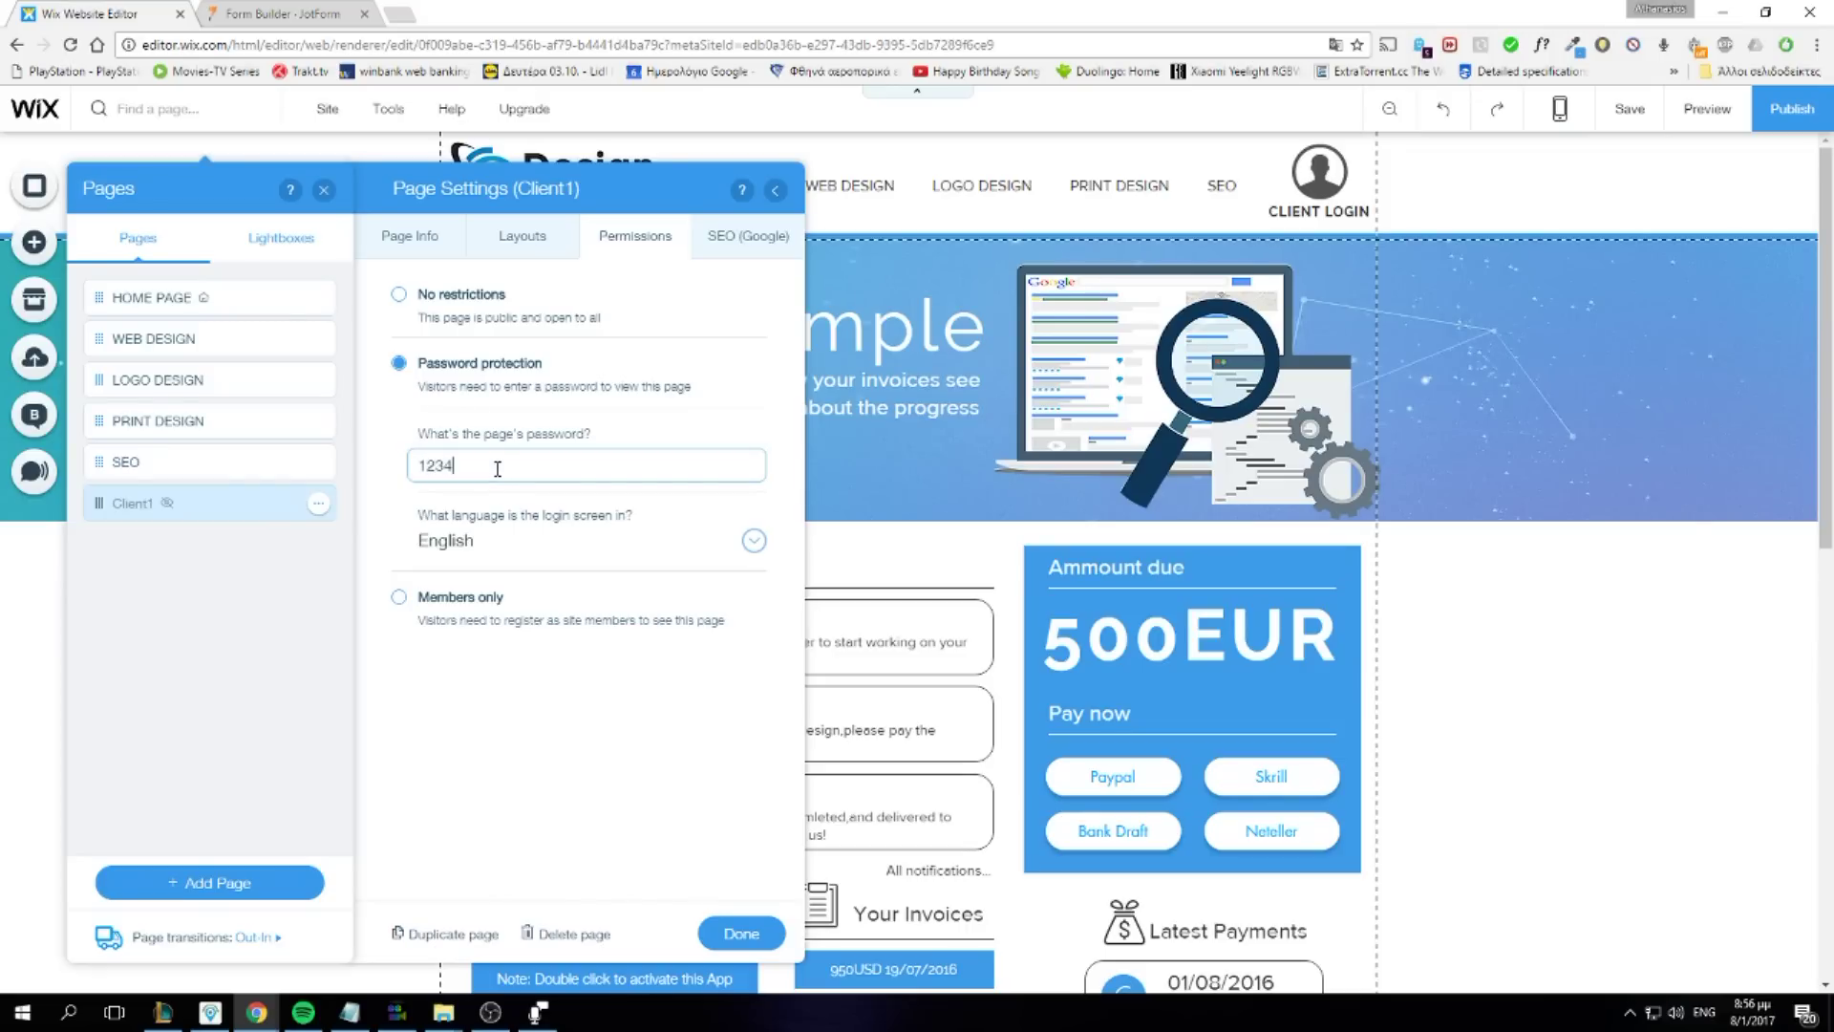
text(234)
click(649, 688)
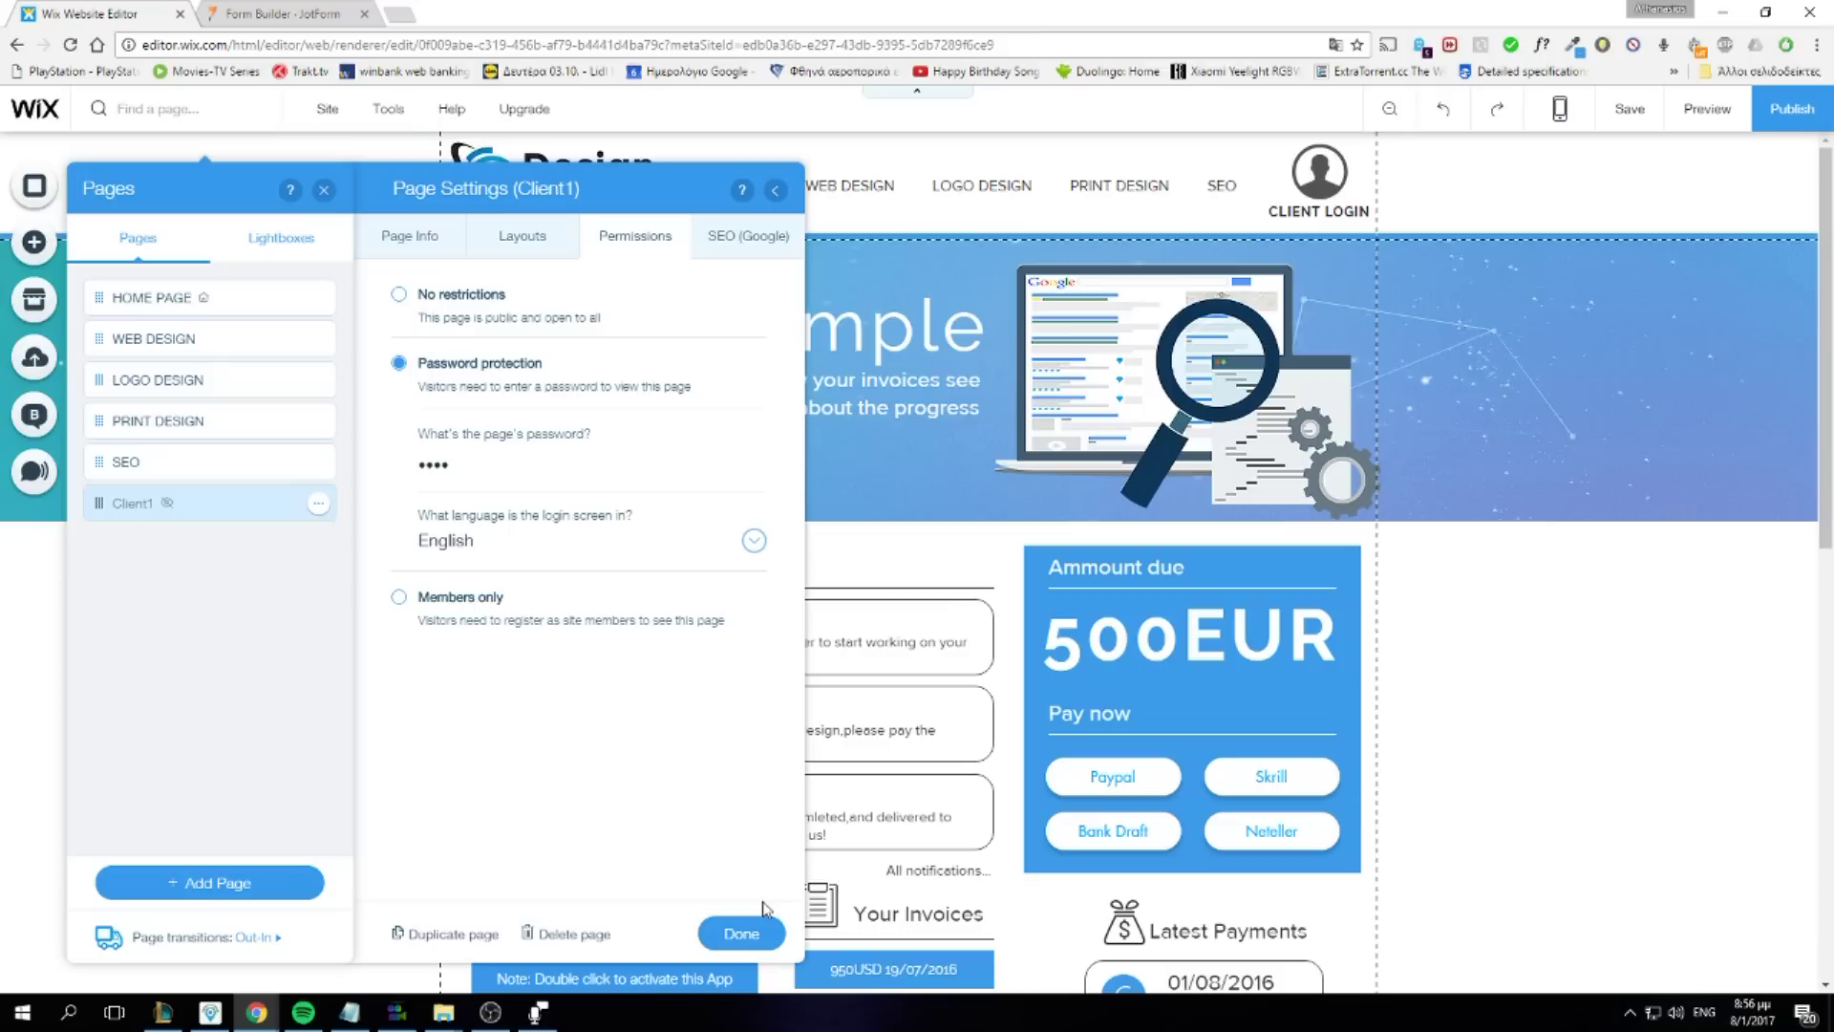
click(745, 932)
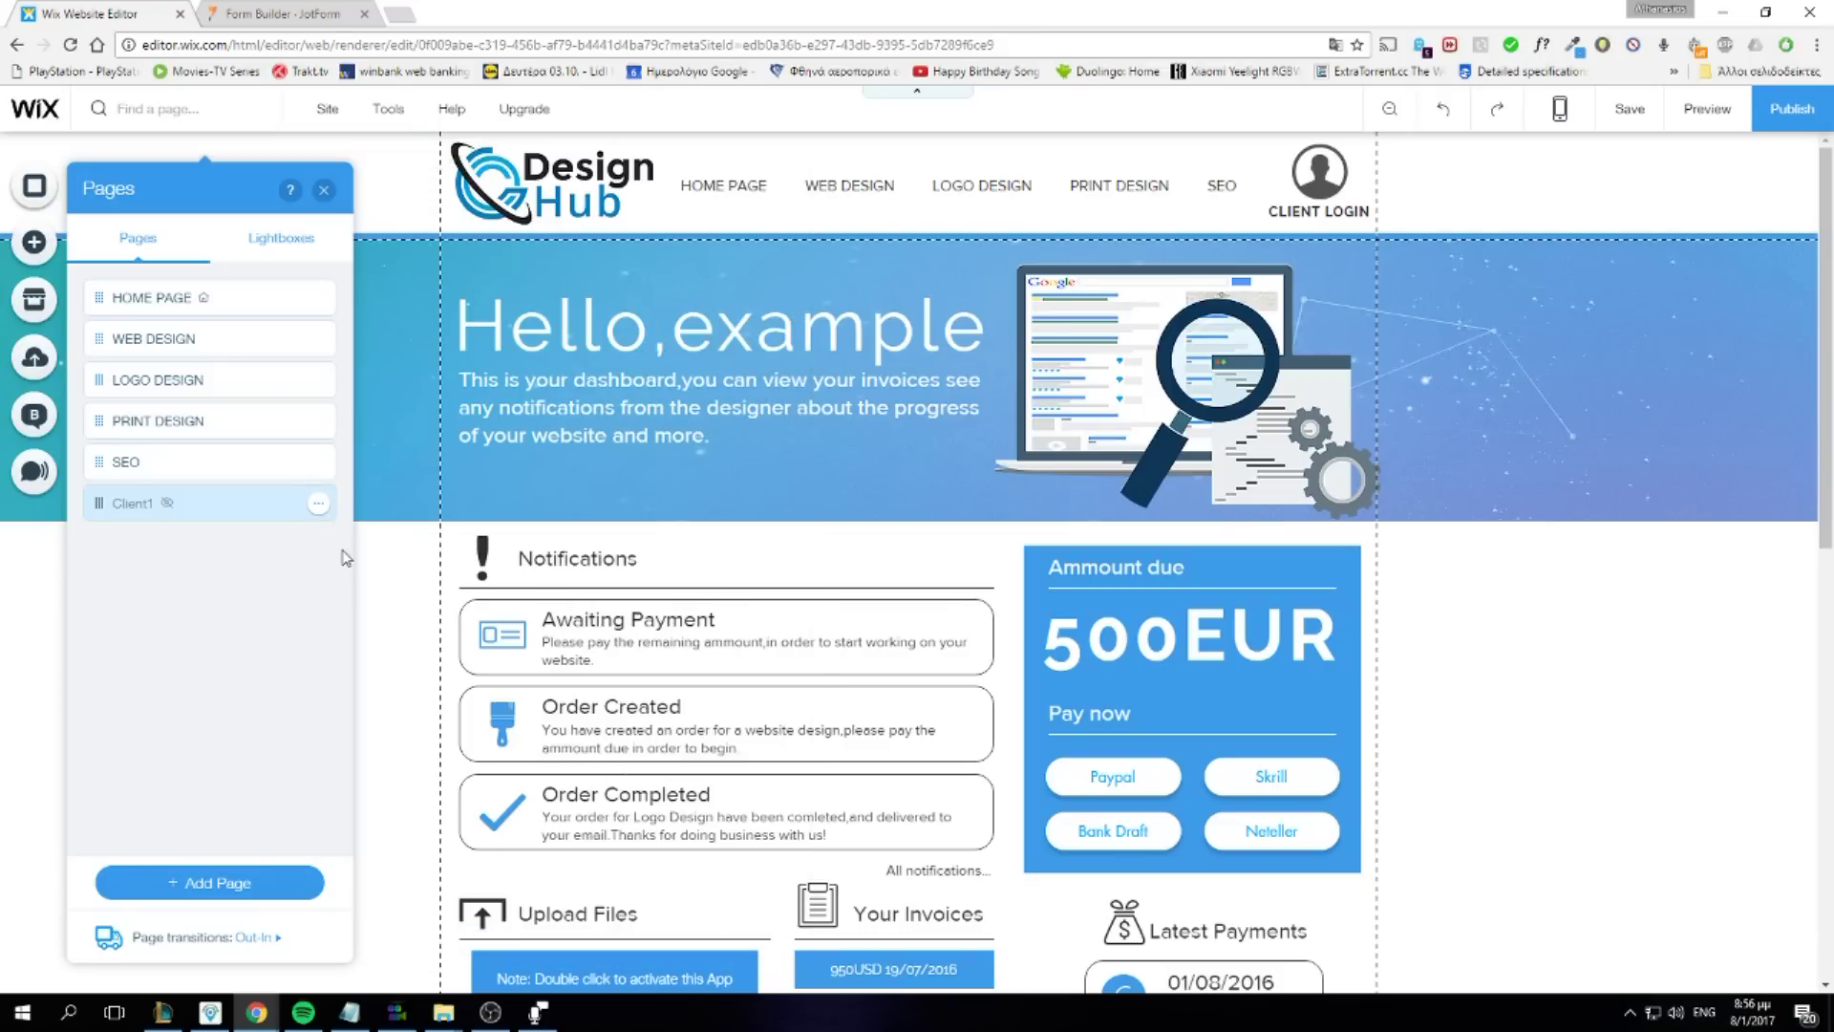
Preview and scroll through the Client1 dashboard's notifications, 500EUR due, invoices and latest payments
click(1707, 110)
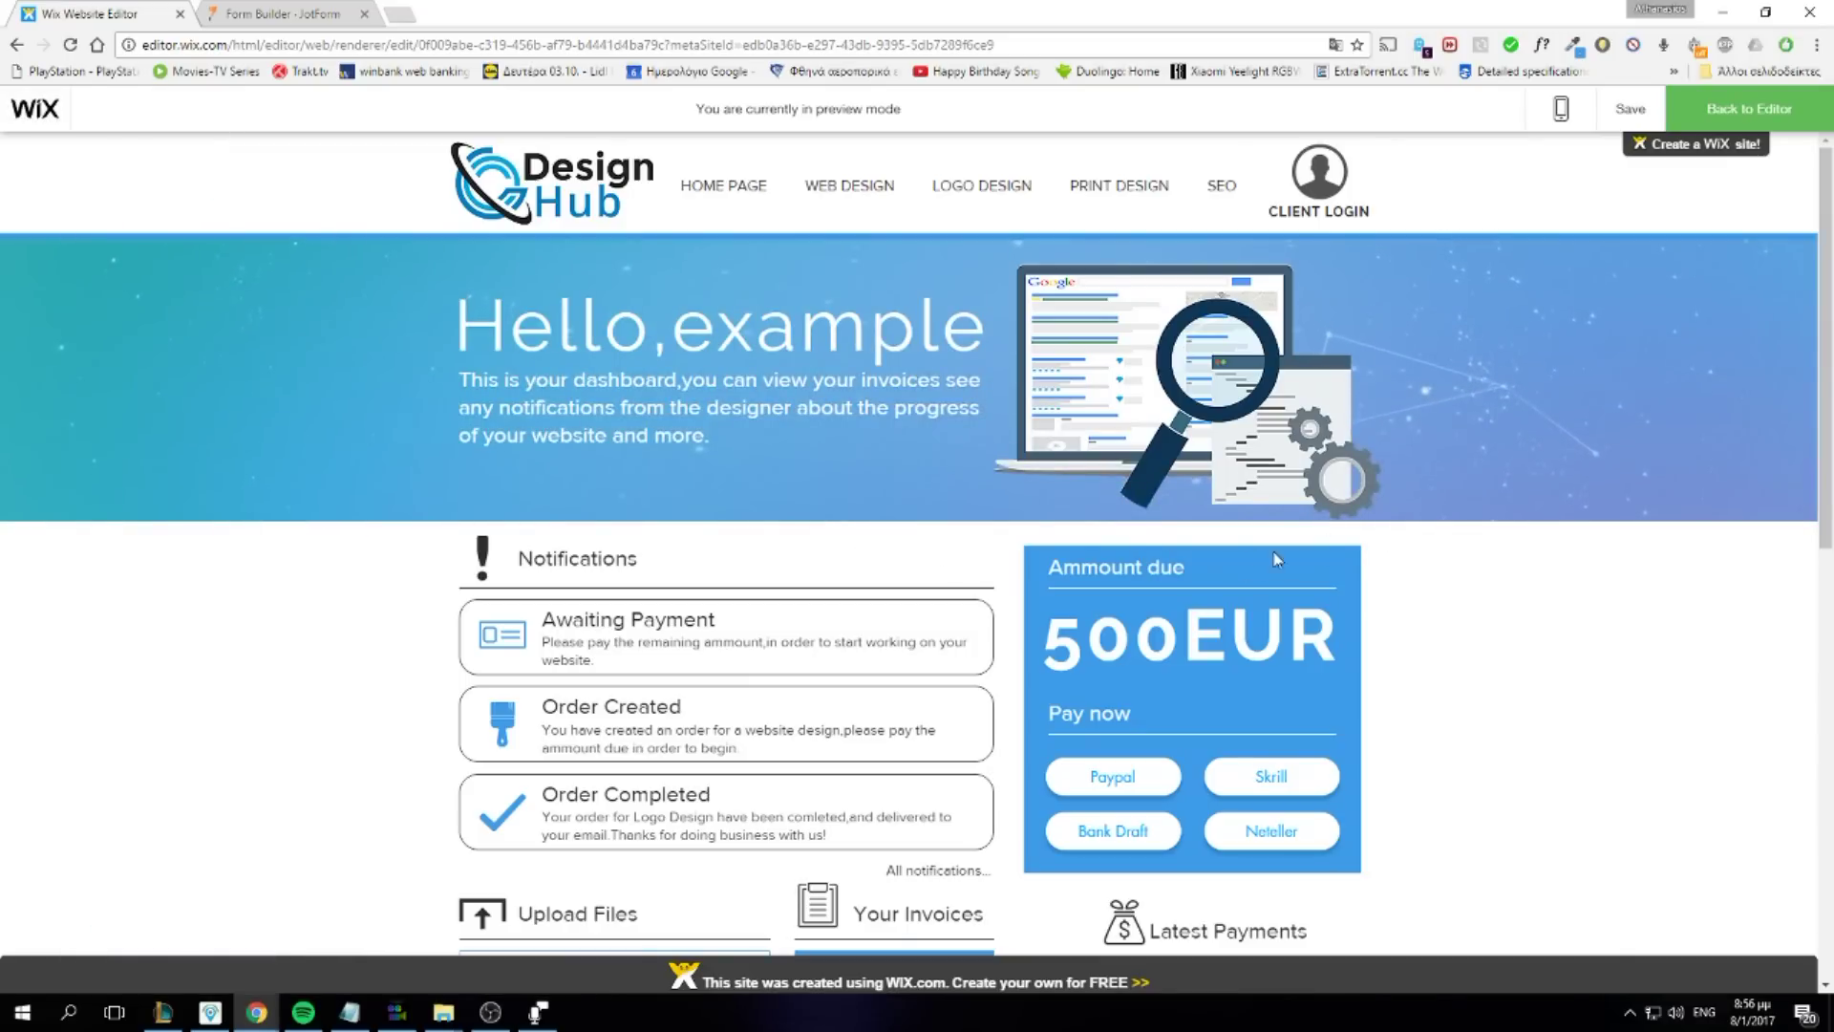
scroll(712, 554, down, 2)
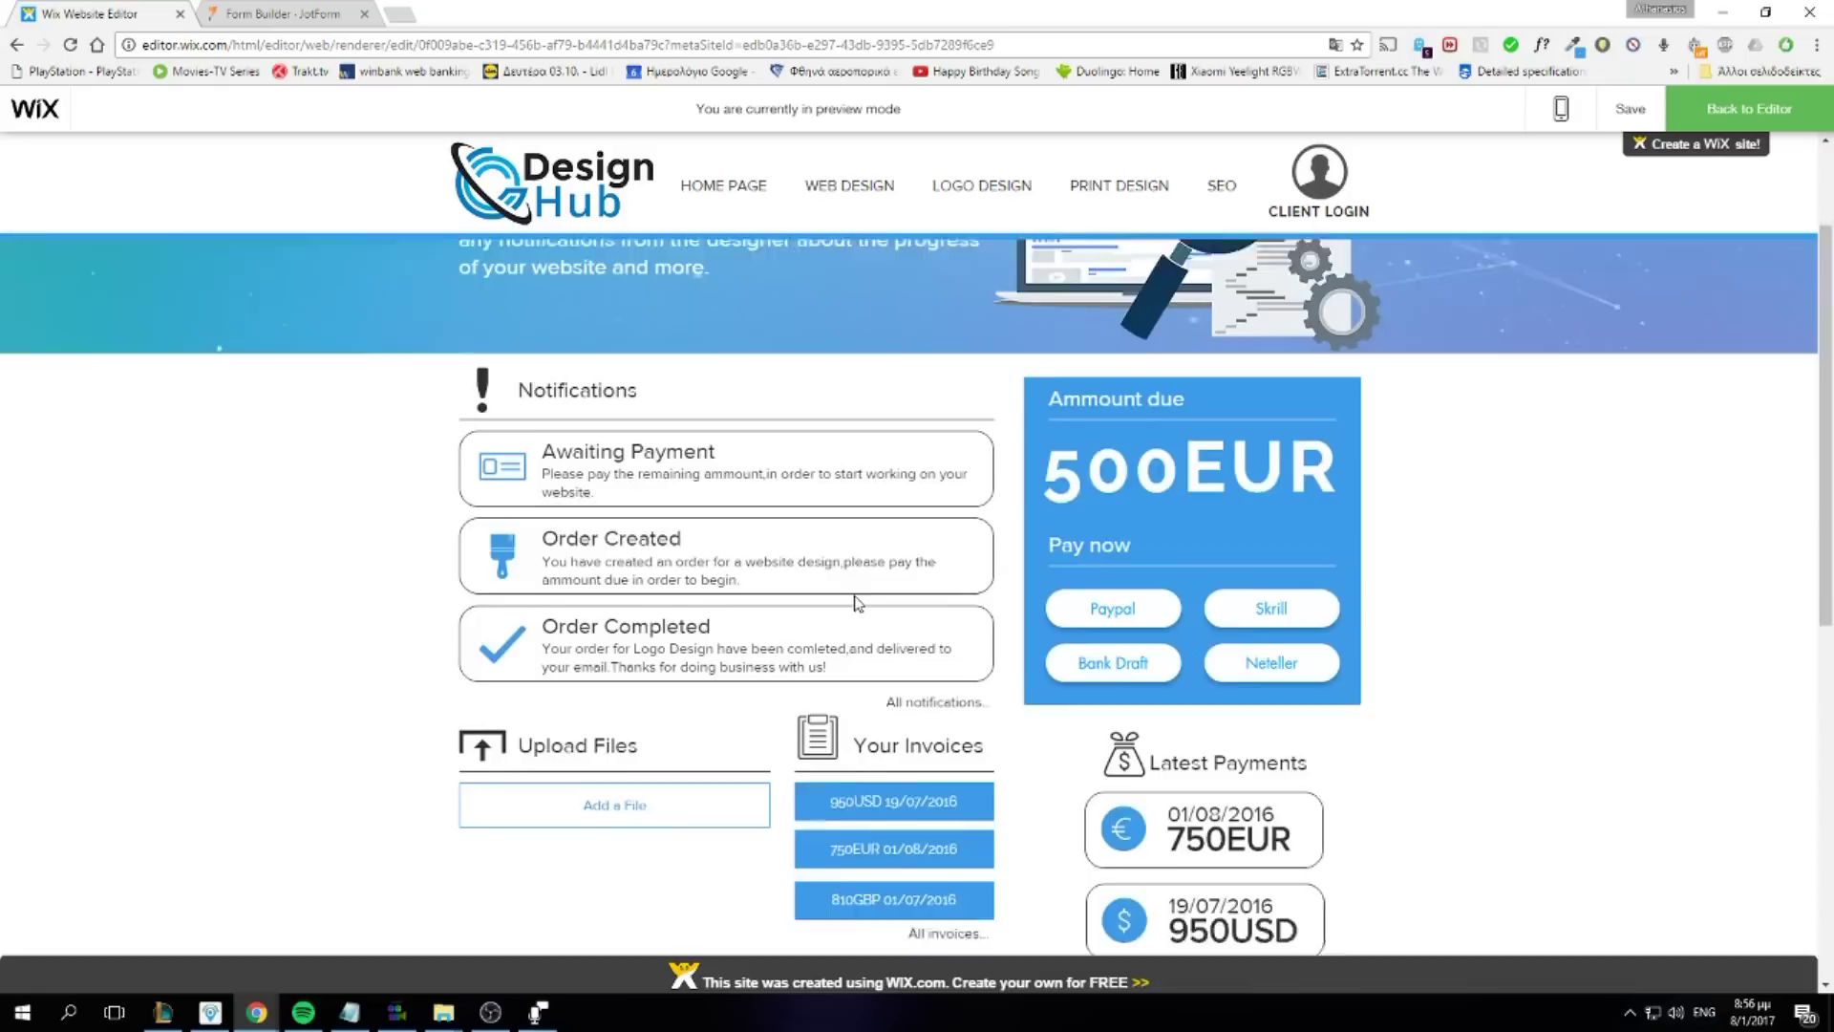
scroll(857, 602, down, 1)
scroll(1111, 649, up, 3)
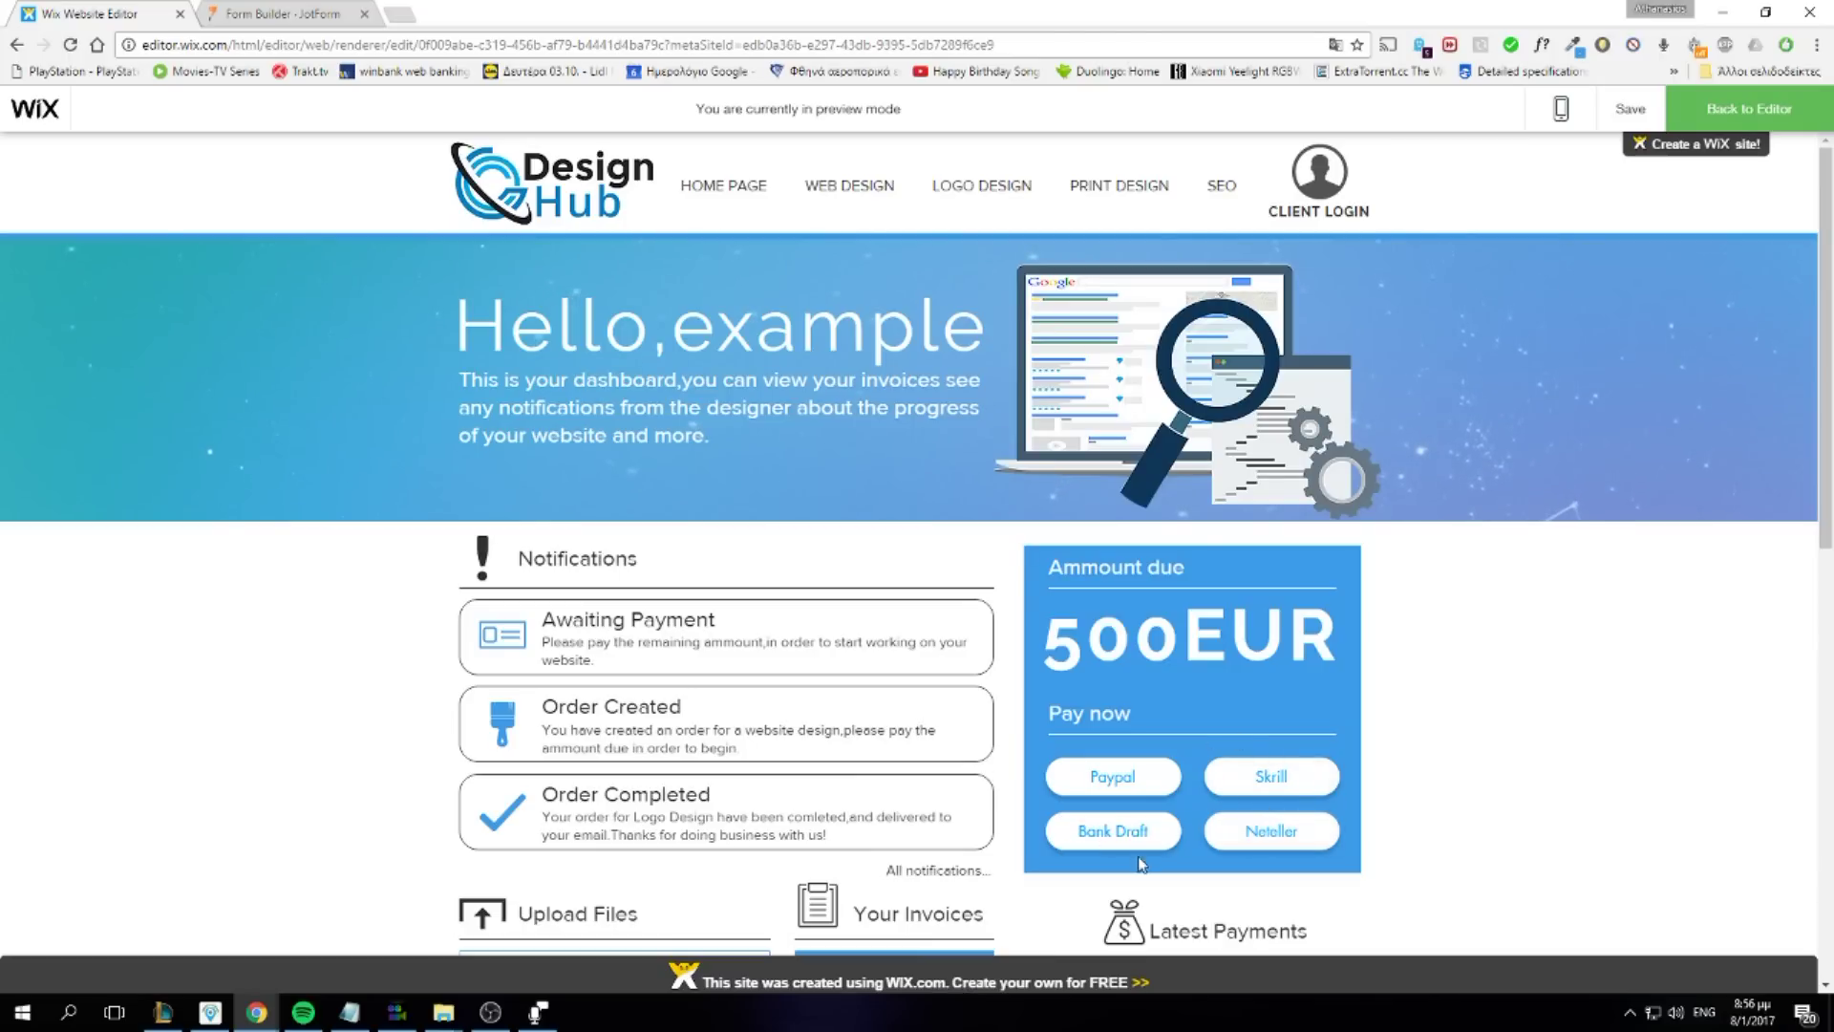
scroll(1161, 819, down, 3)
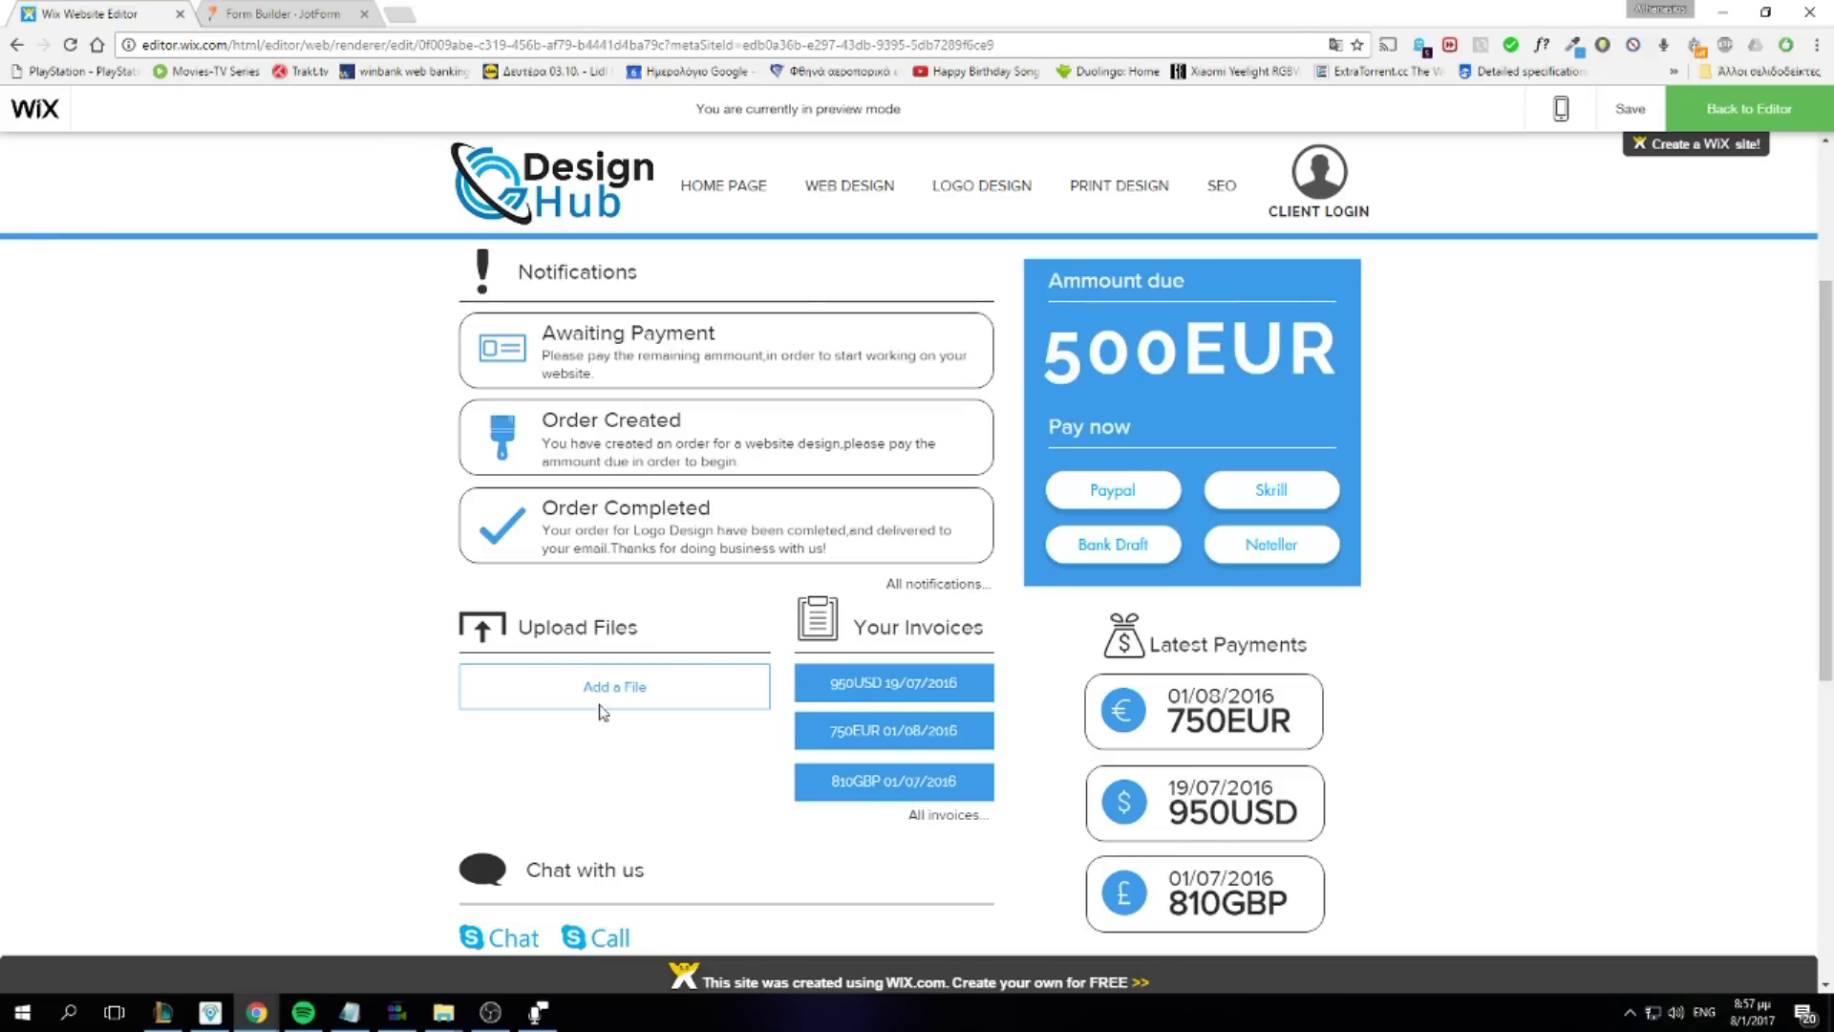
scroll(669, 720, down, 4)
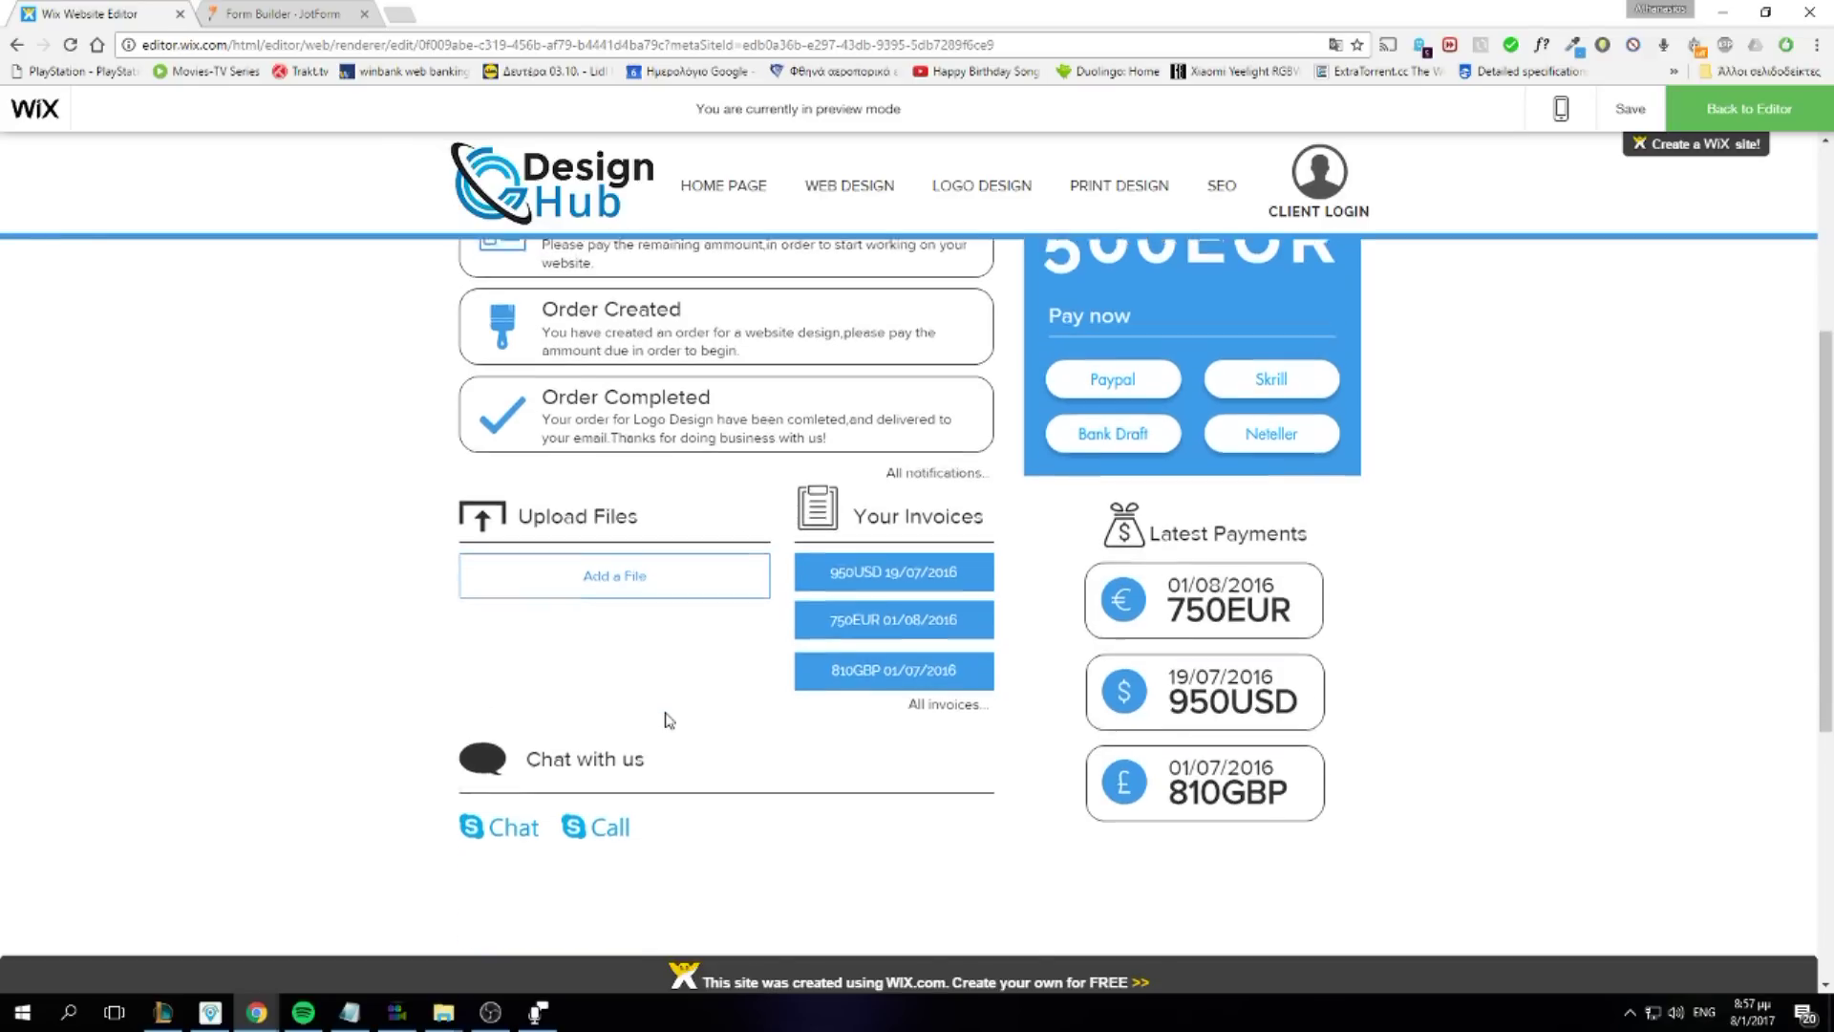
scroll(1195, 835, up, 7)
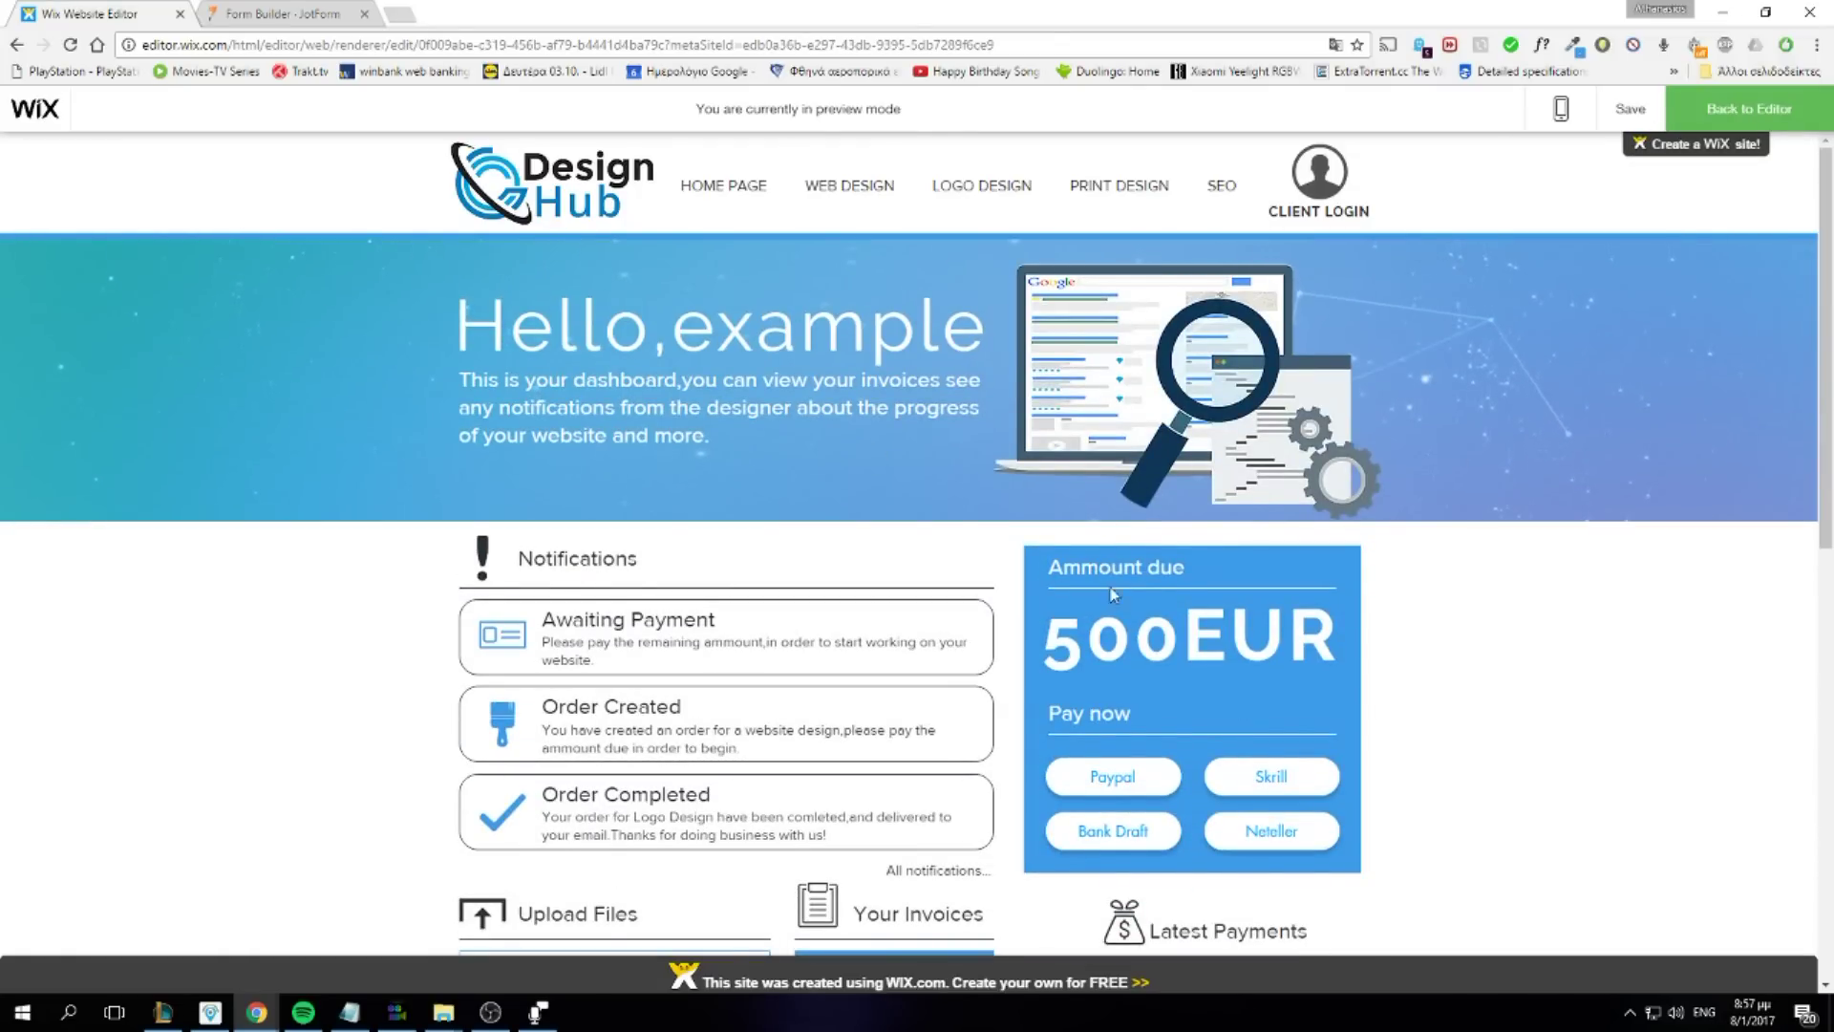
scroll(1474, 458, down, 2)
scroll(1474, 459, up, 2)
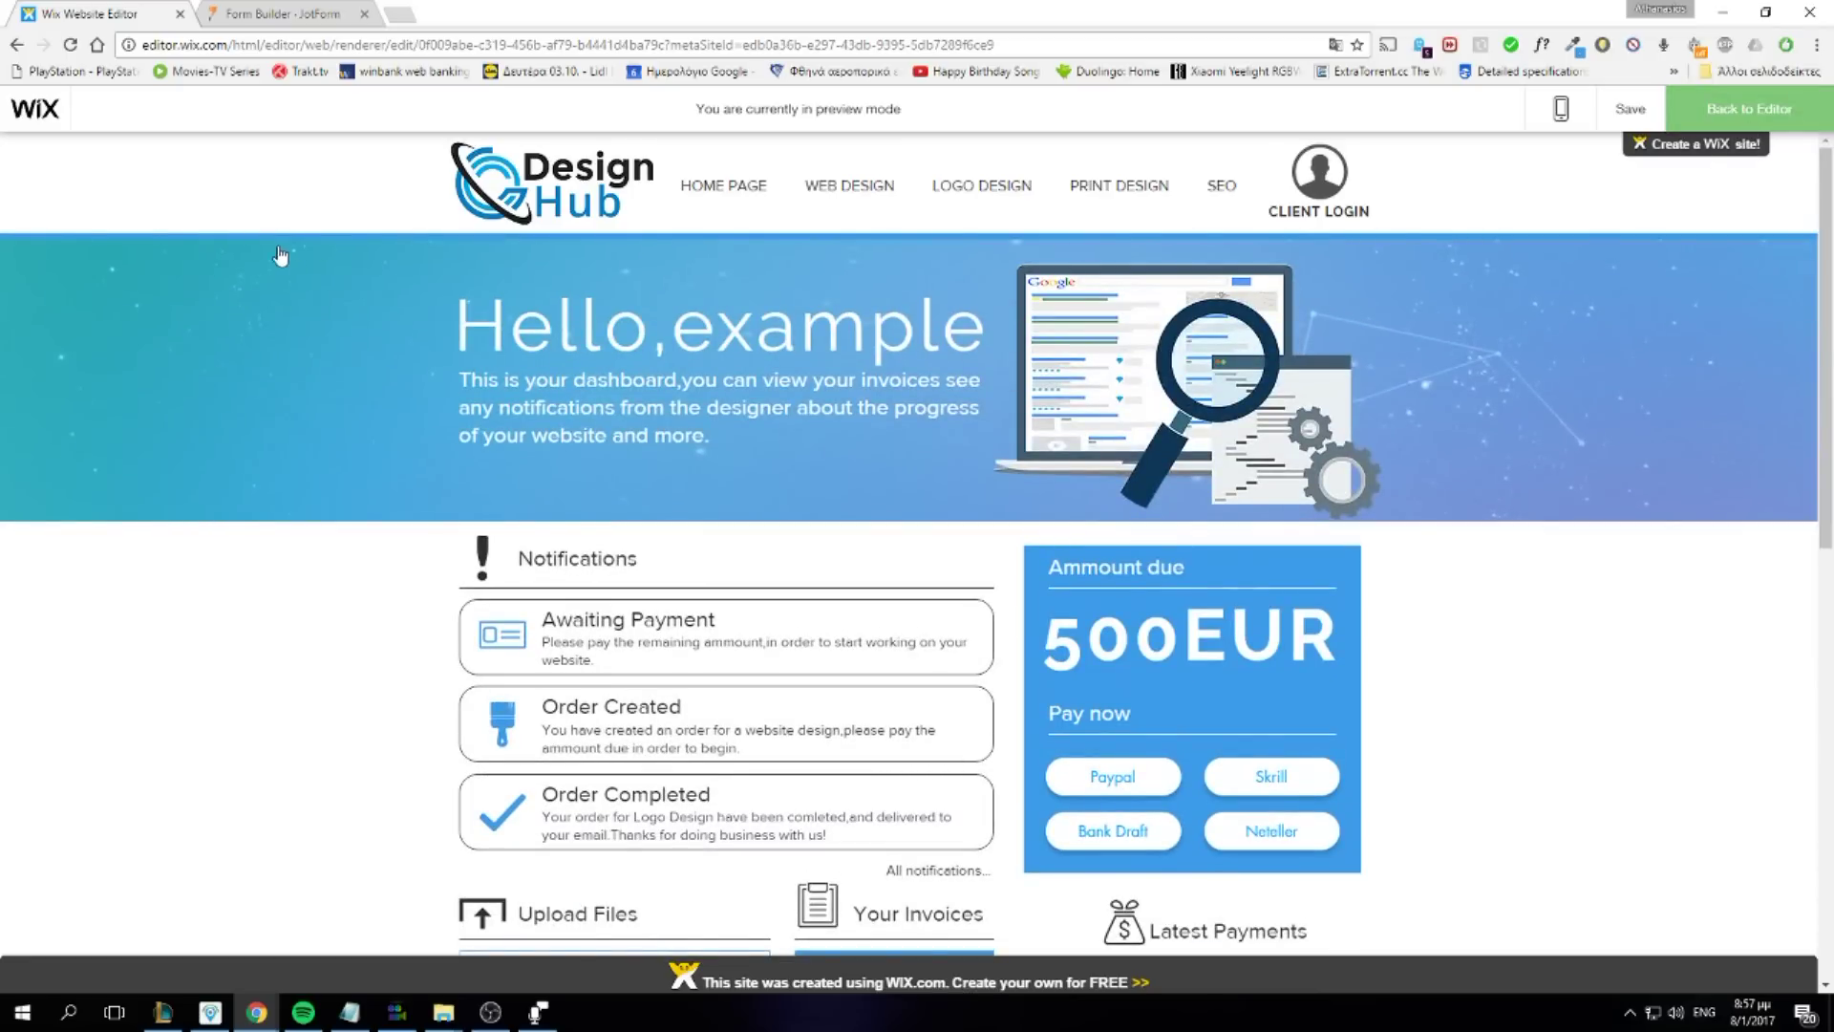
Back in the editor, show Client1 in the site menu and publish the site
click(251, 110)
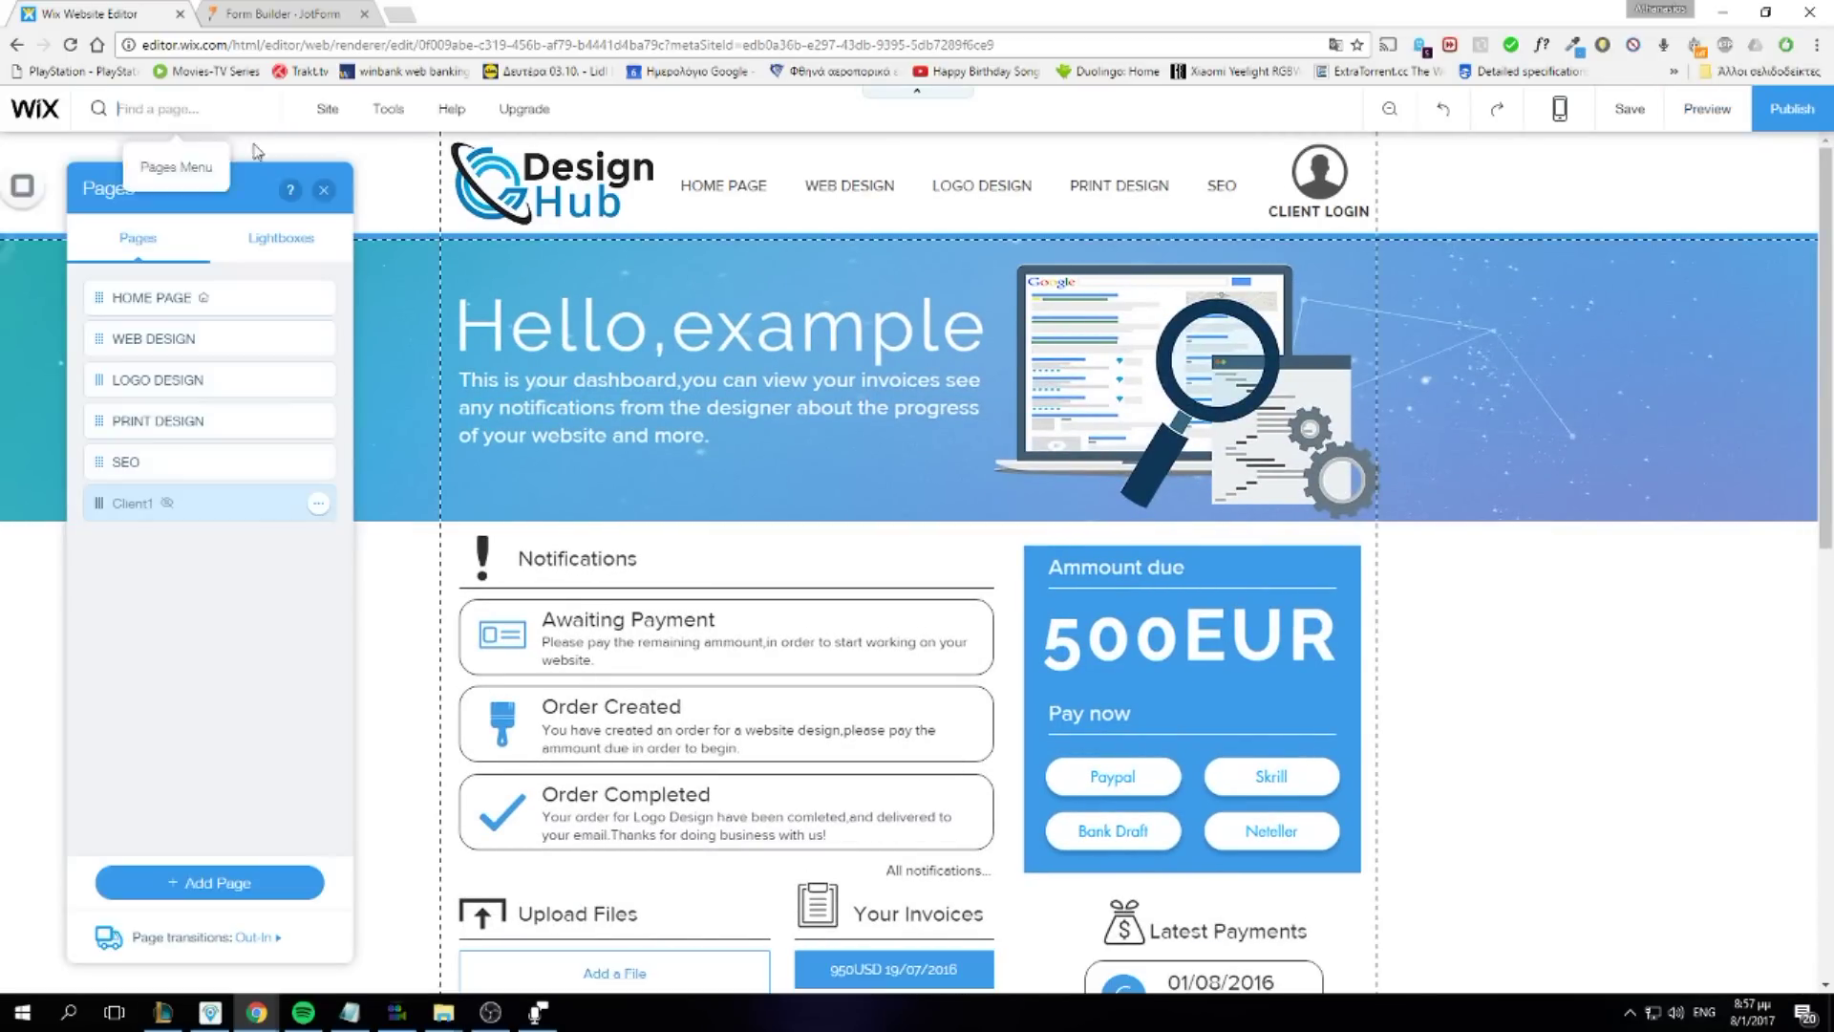
click(319, 503)
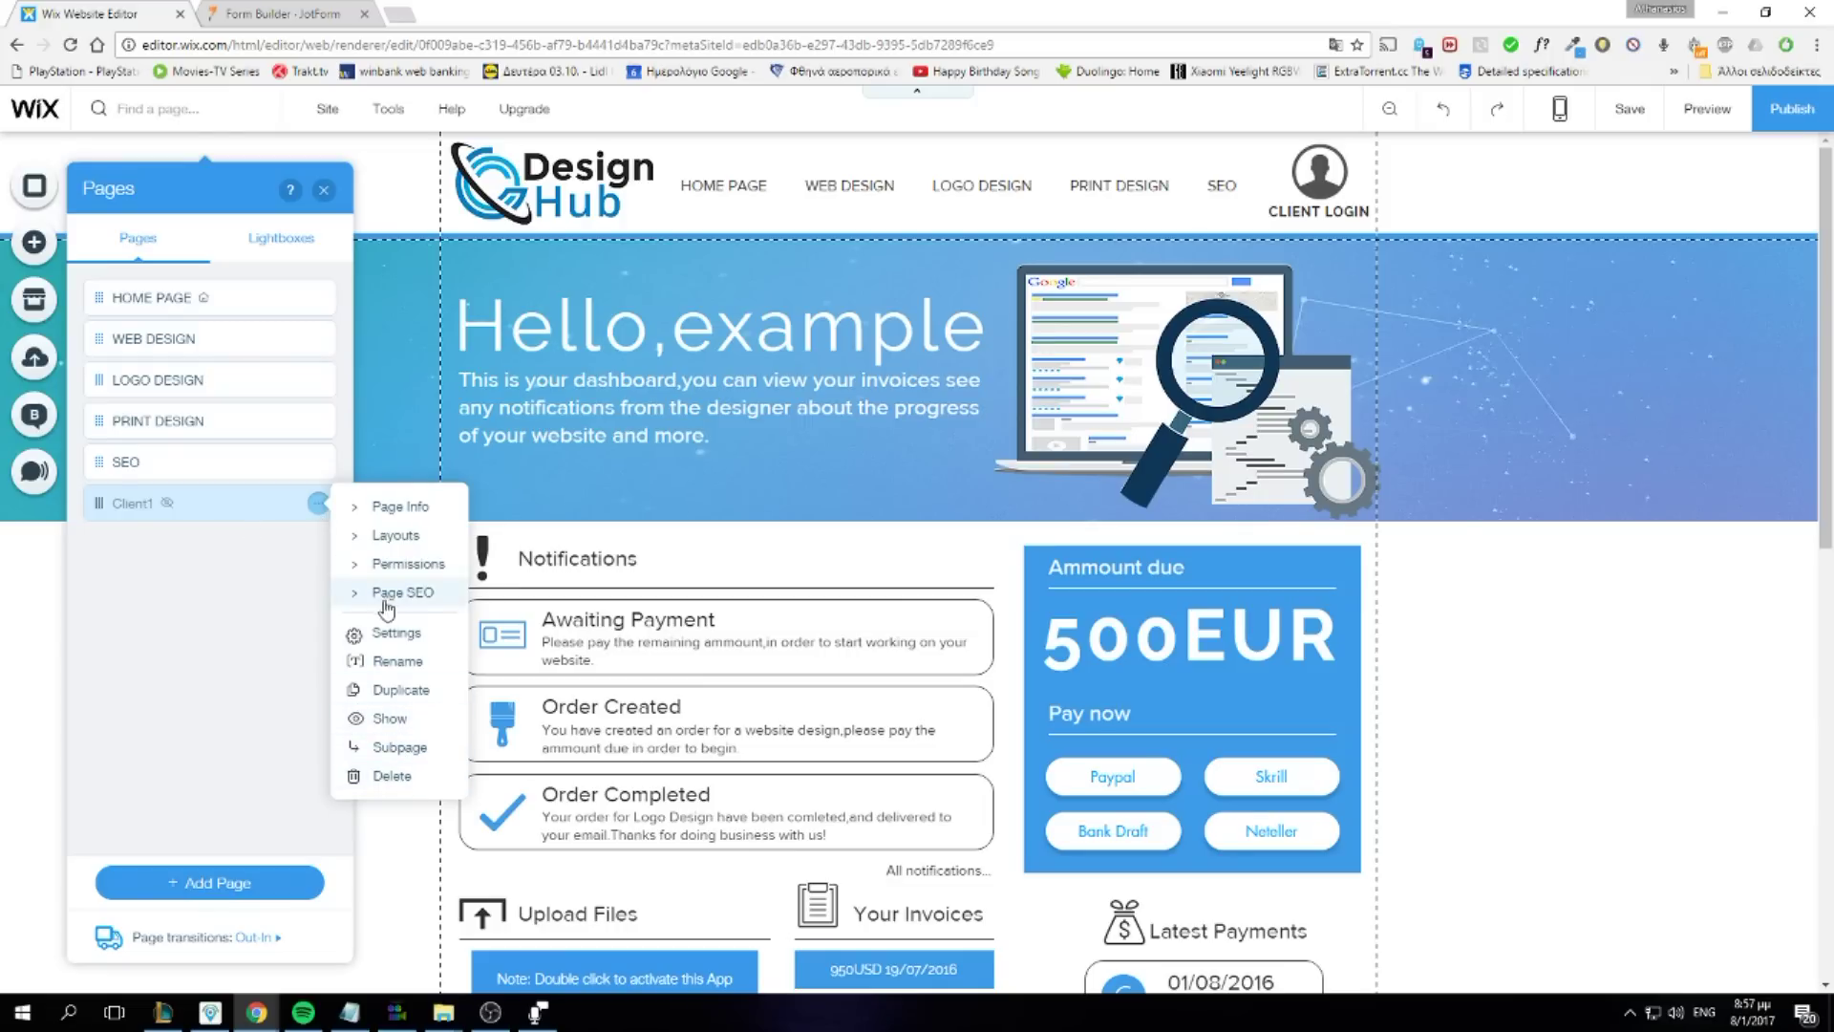
click(391, 719)
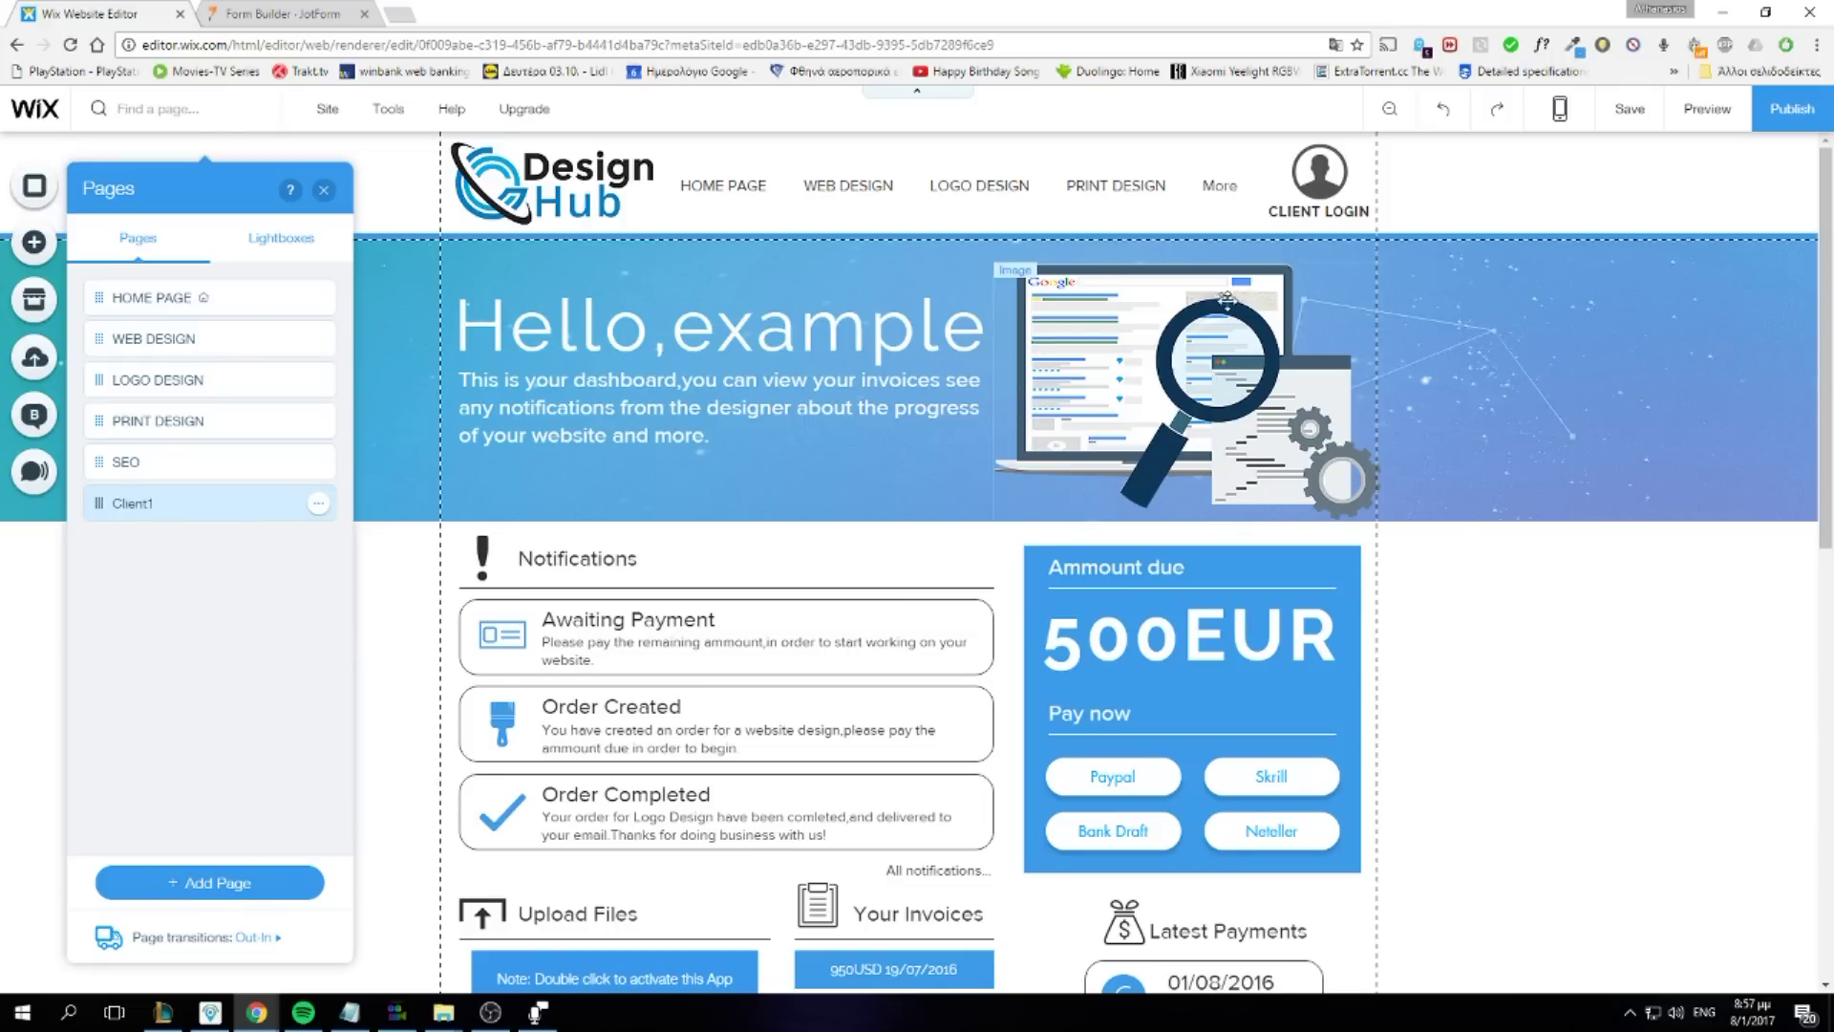
click(1792, 108)
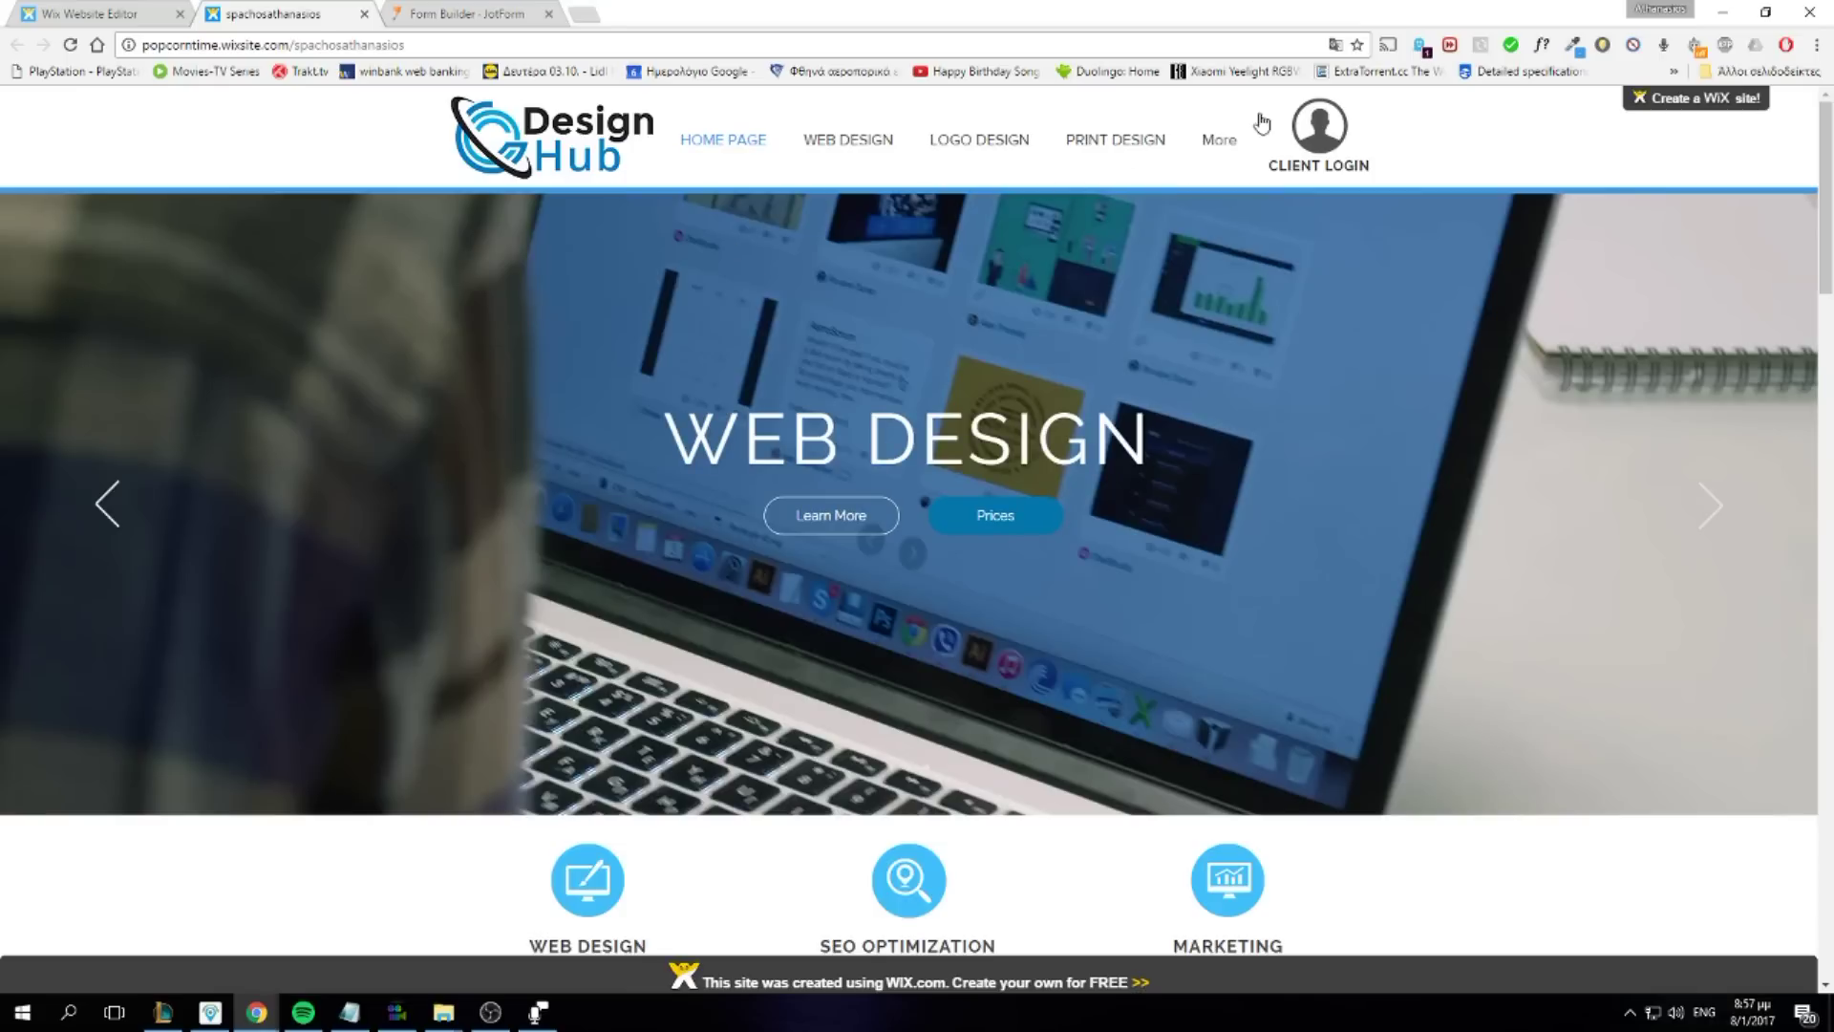
On the live site, open Client1 from More, enter its page password, then return to JotForm
mouse_move(1221, 143)
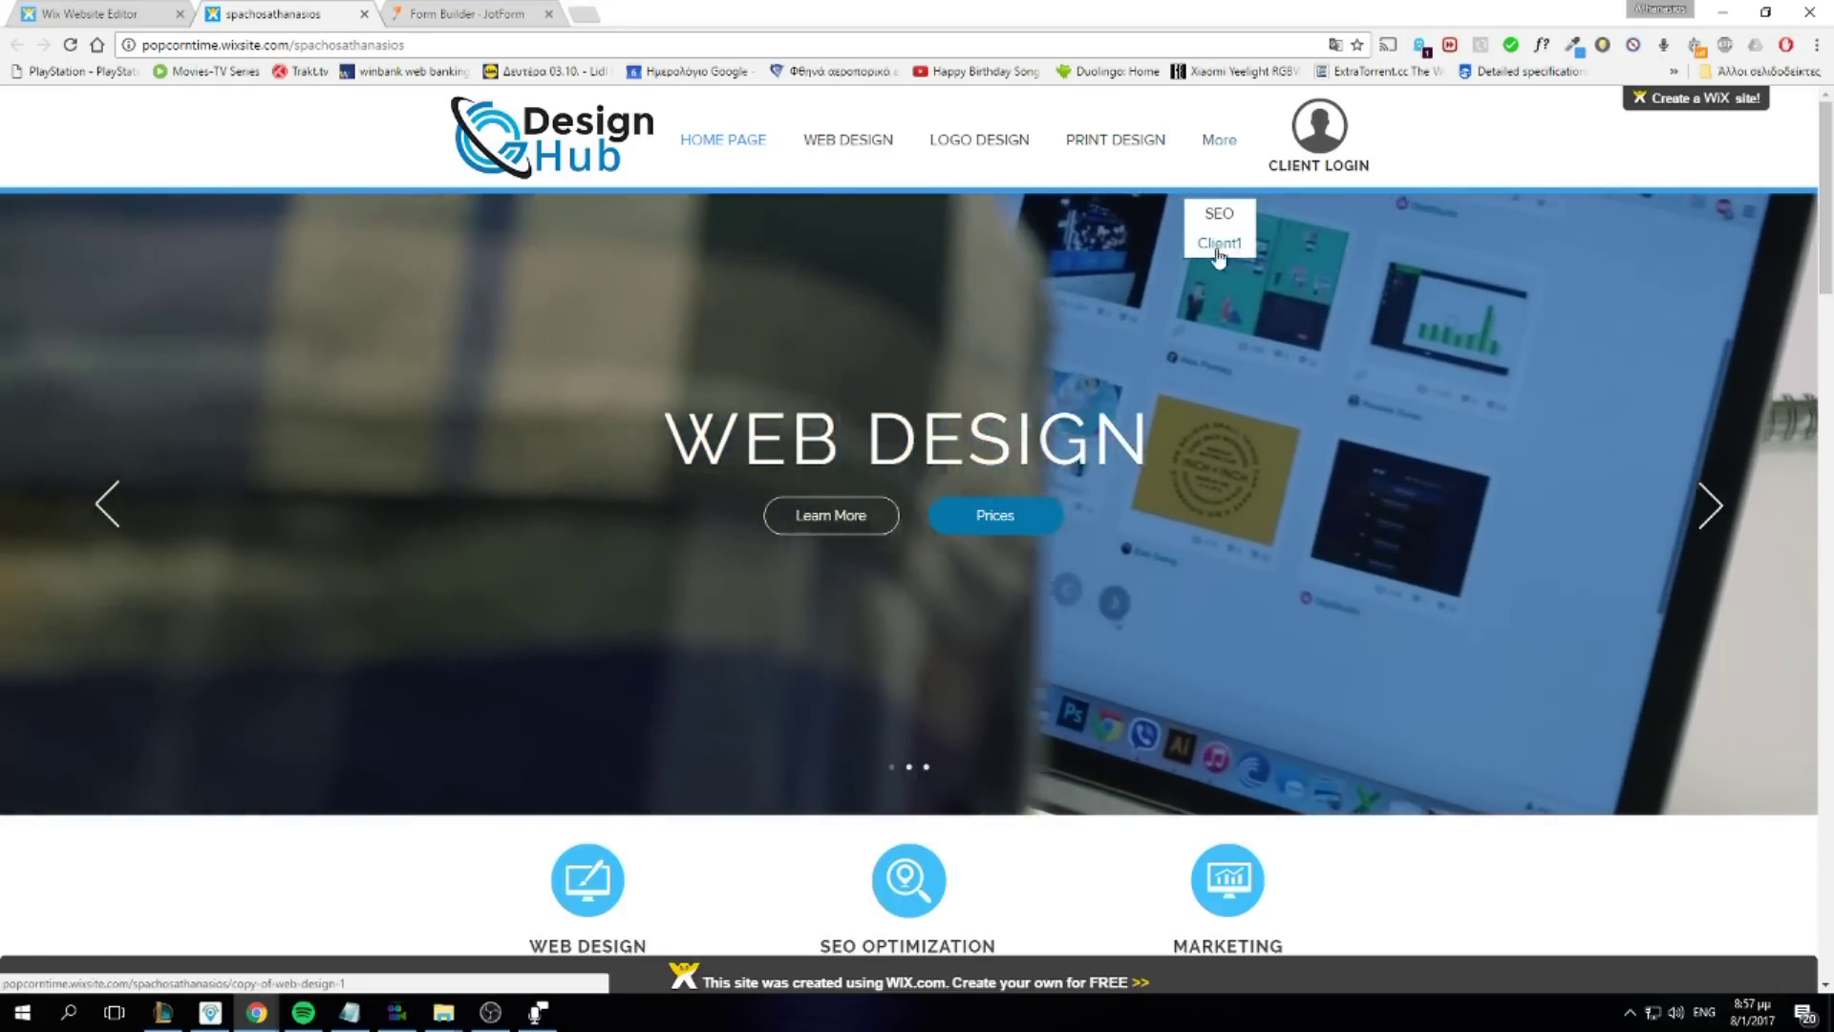
click(1219, 245)
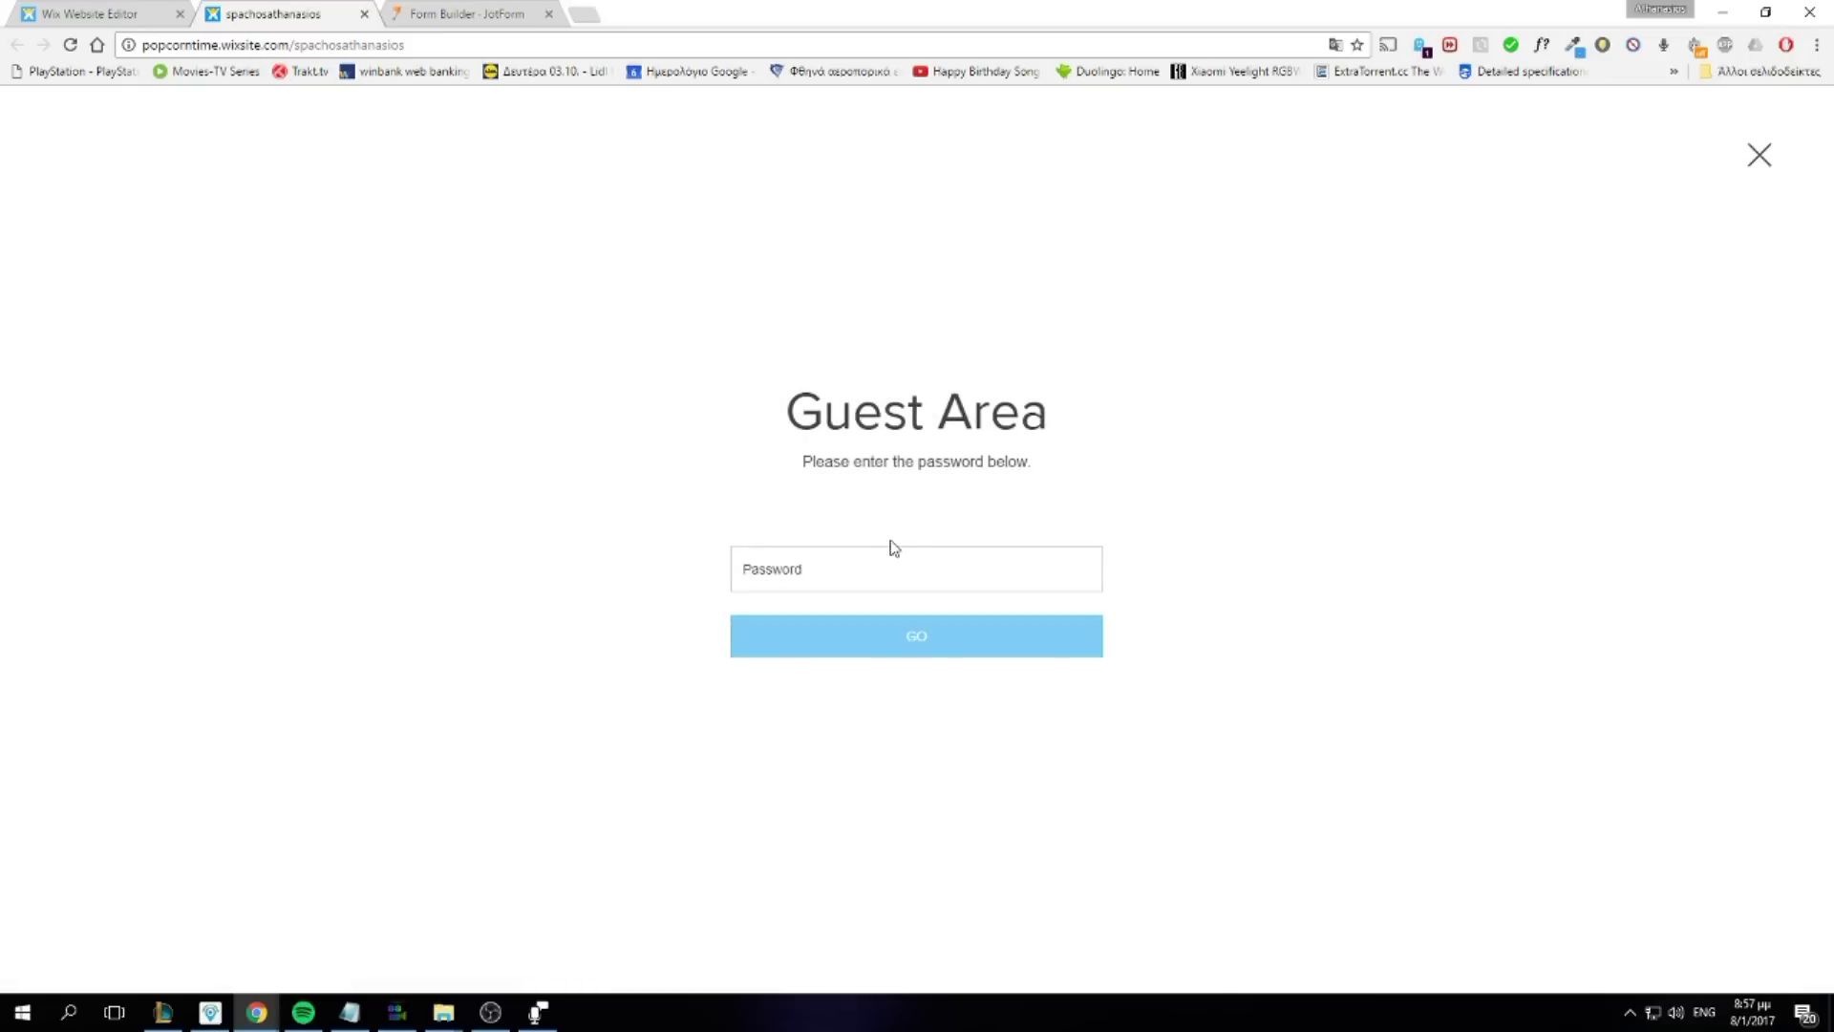
click(897, 554)
key(Return)
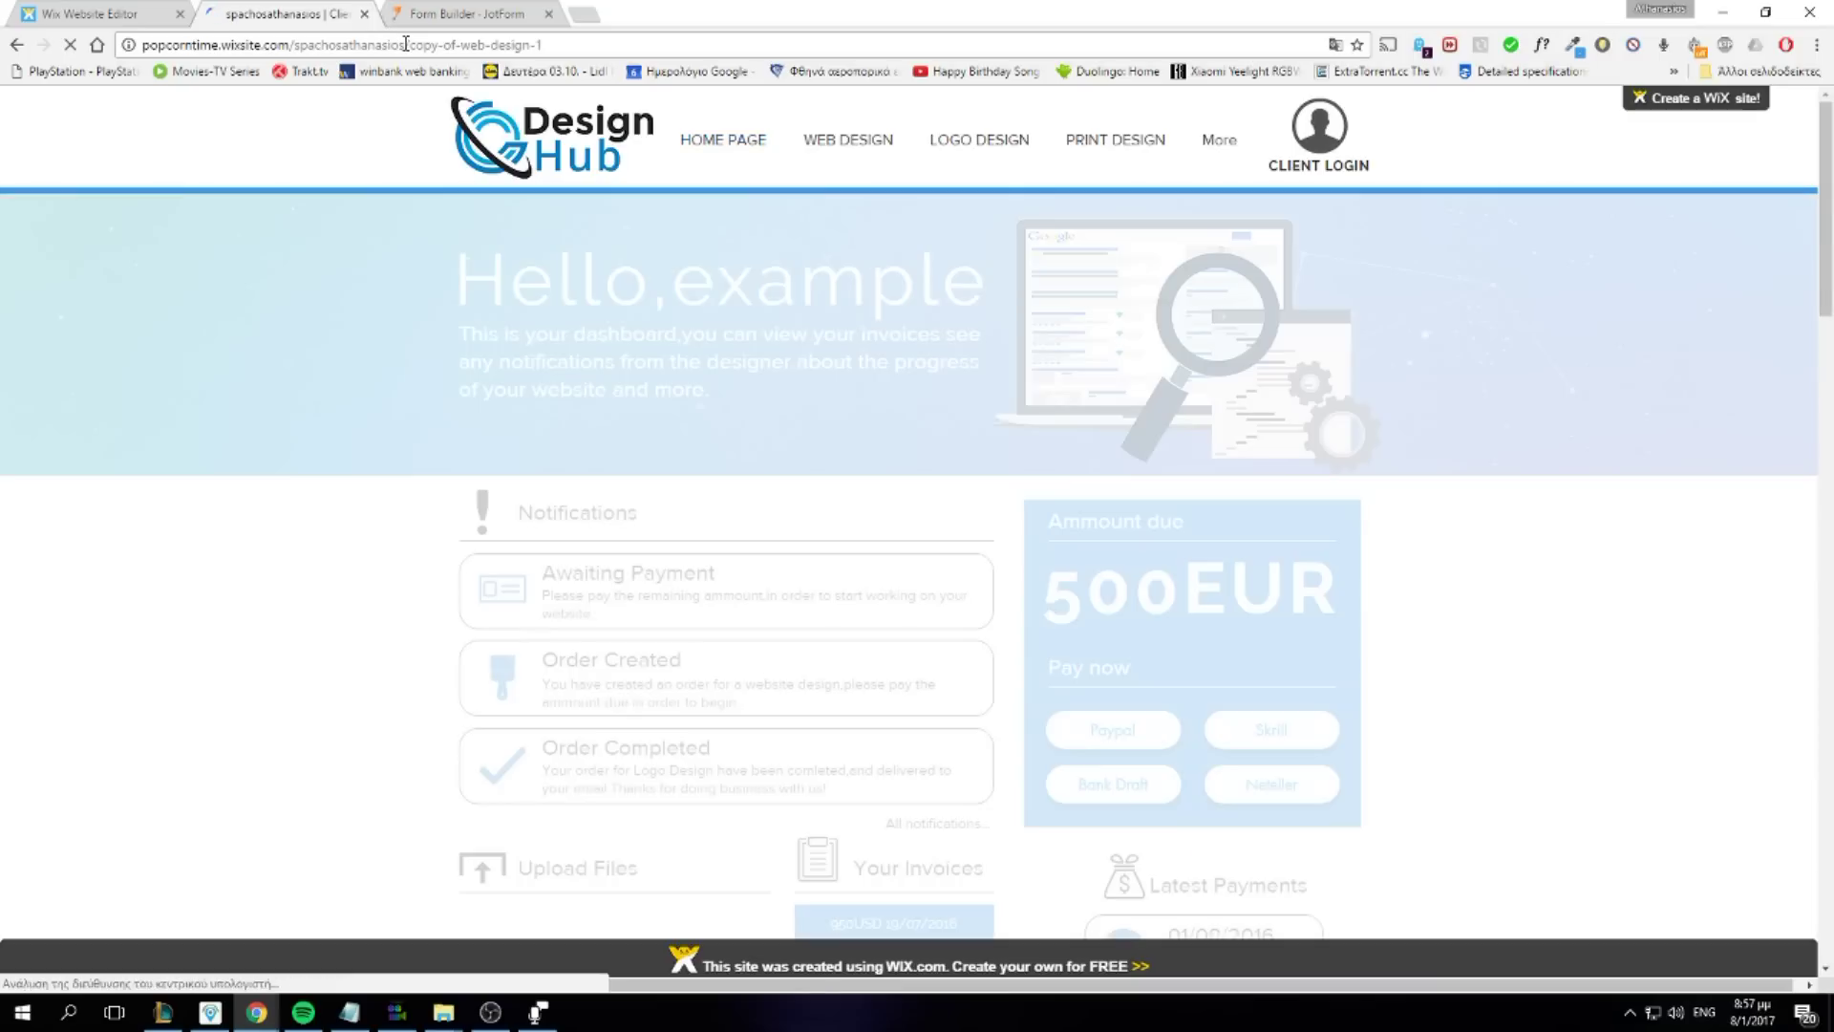
click(406, 44)
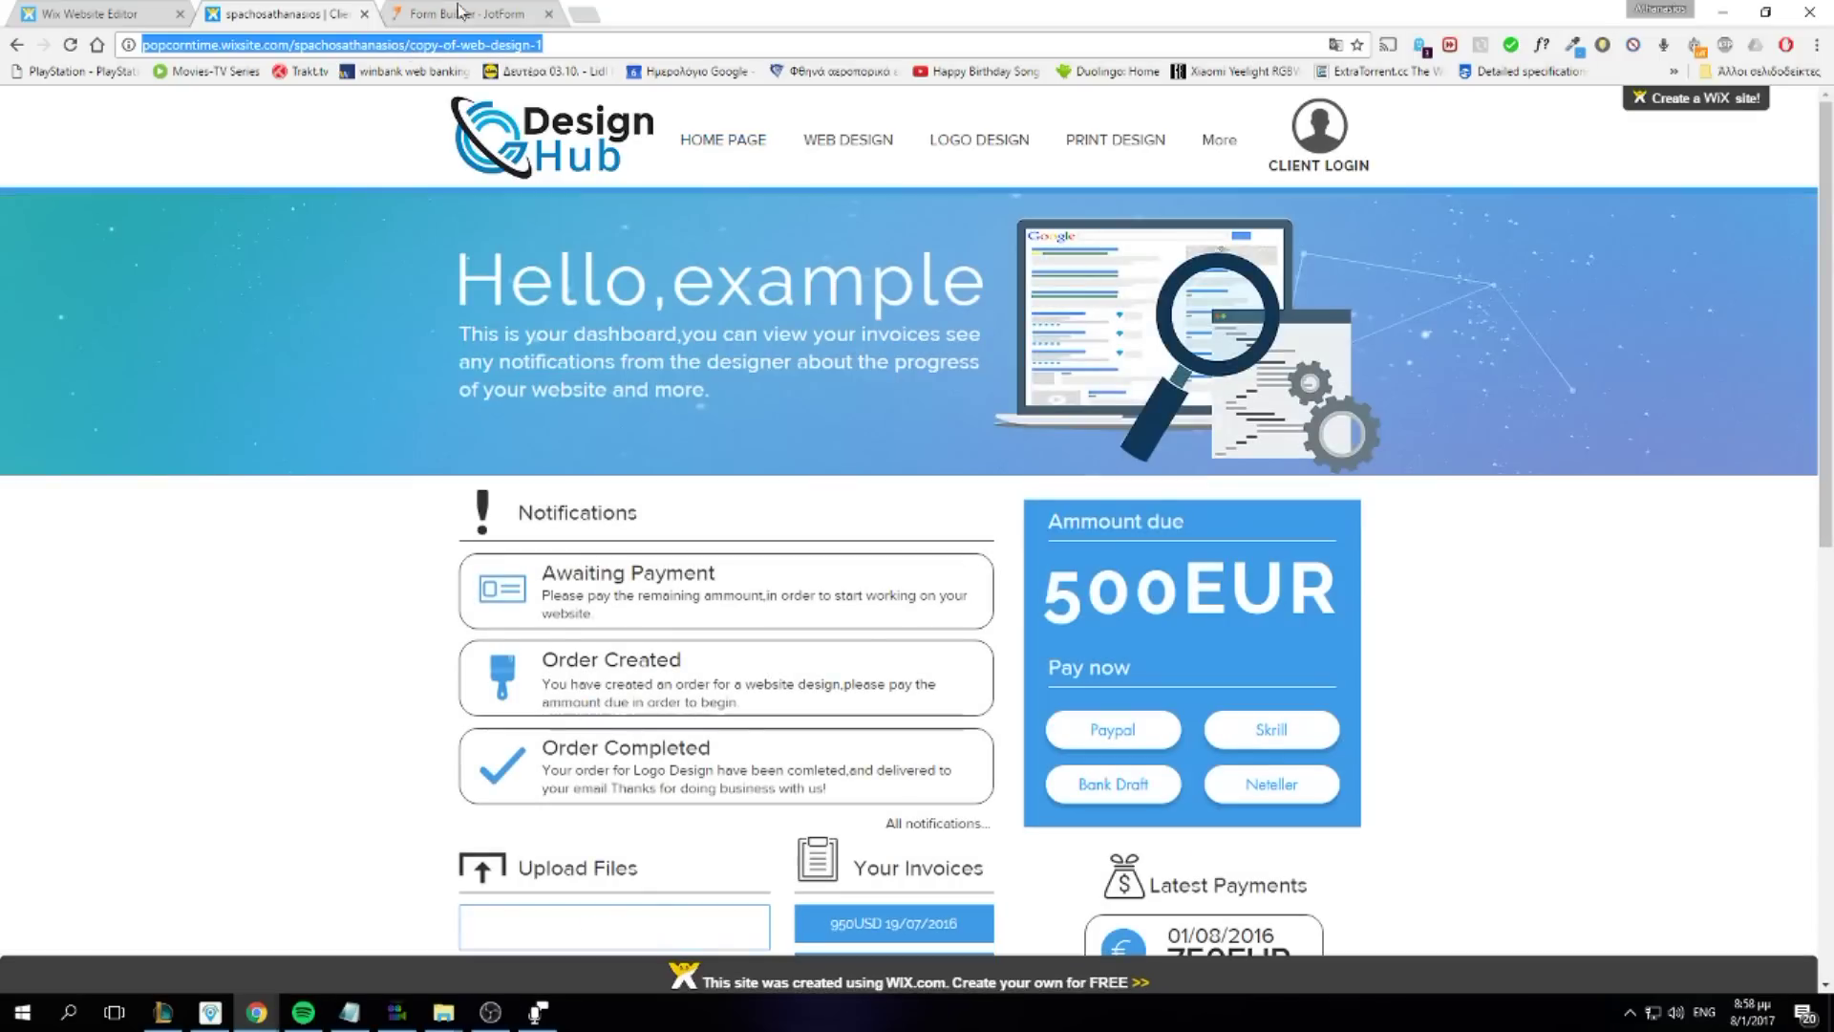
click(479, 15)
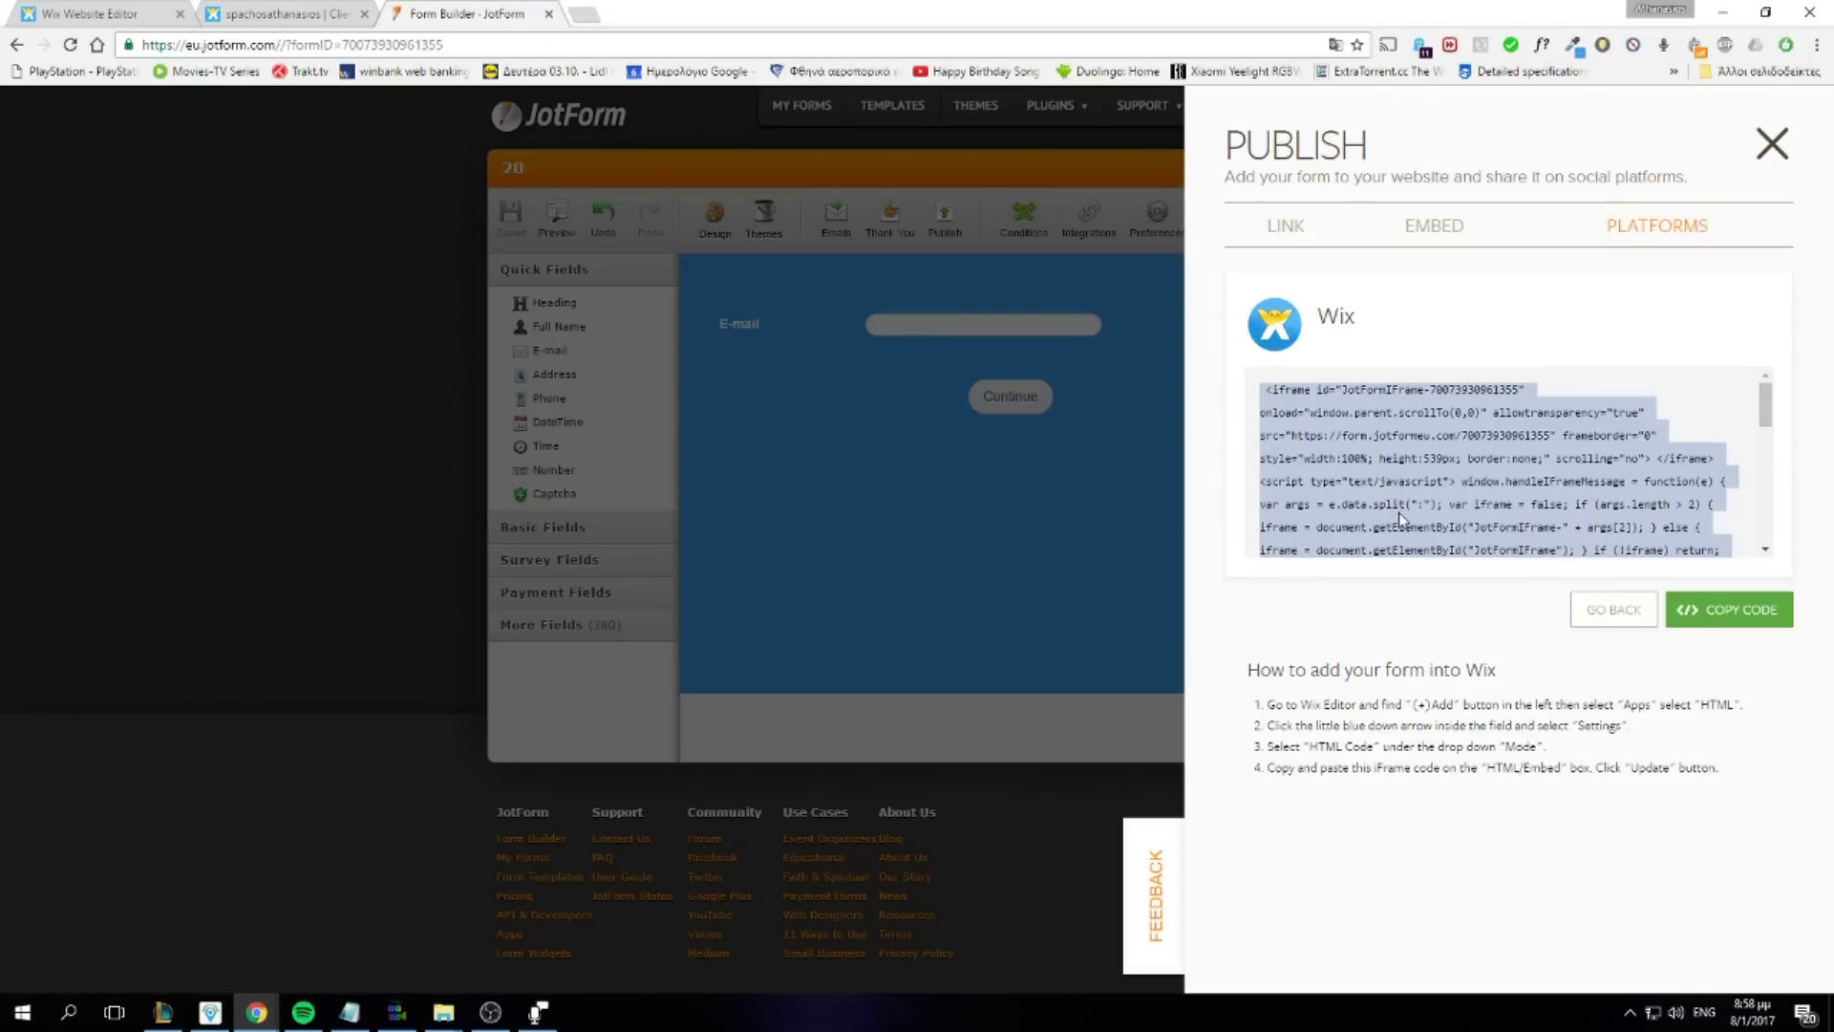
Replace temp1.com in JotForm's Change Thank You Page condition with the Wix Client1 dashboard URL and save
click(1143, 515)
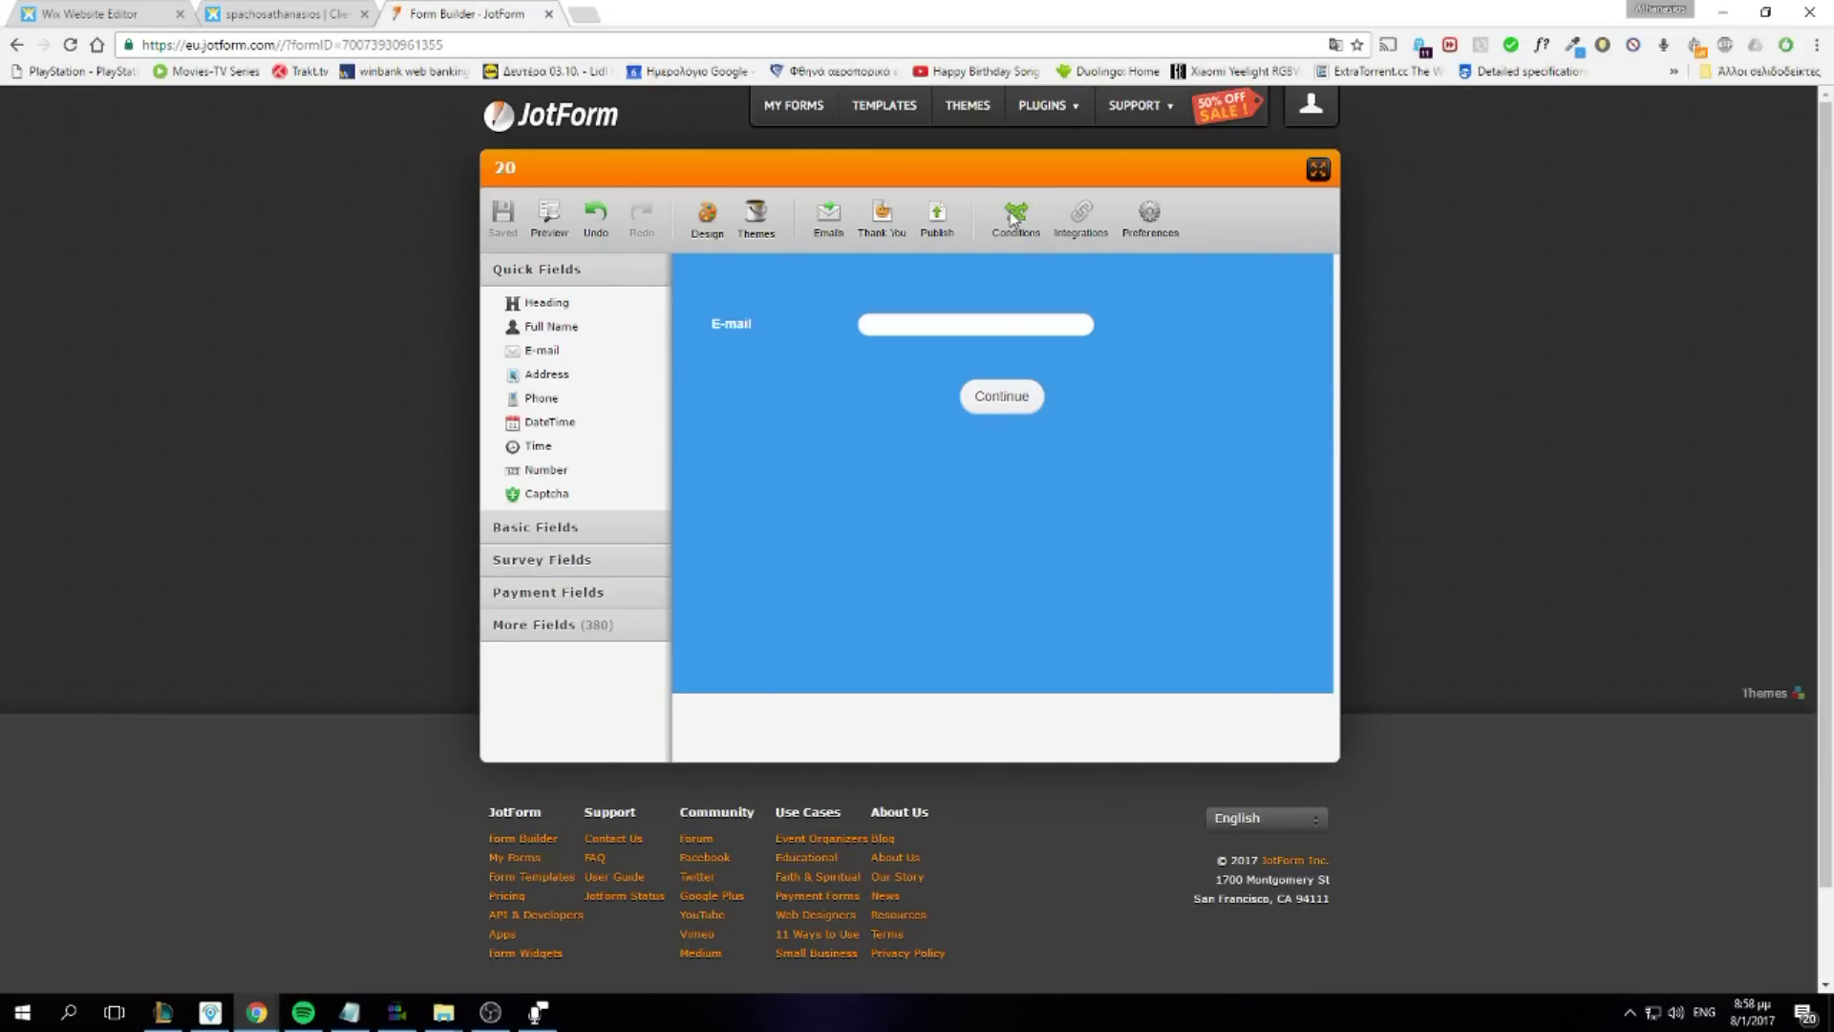
click(1012, 219)
click(1763, 323)
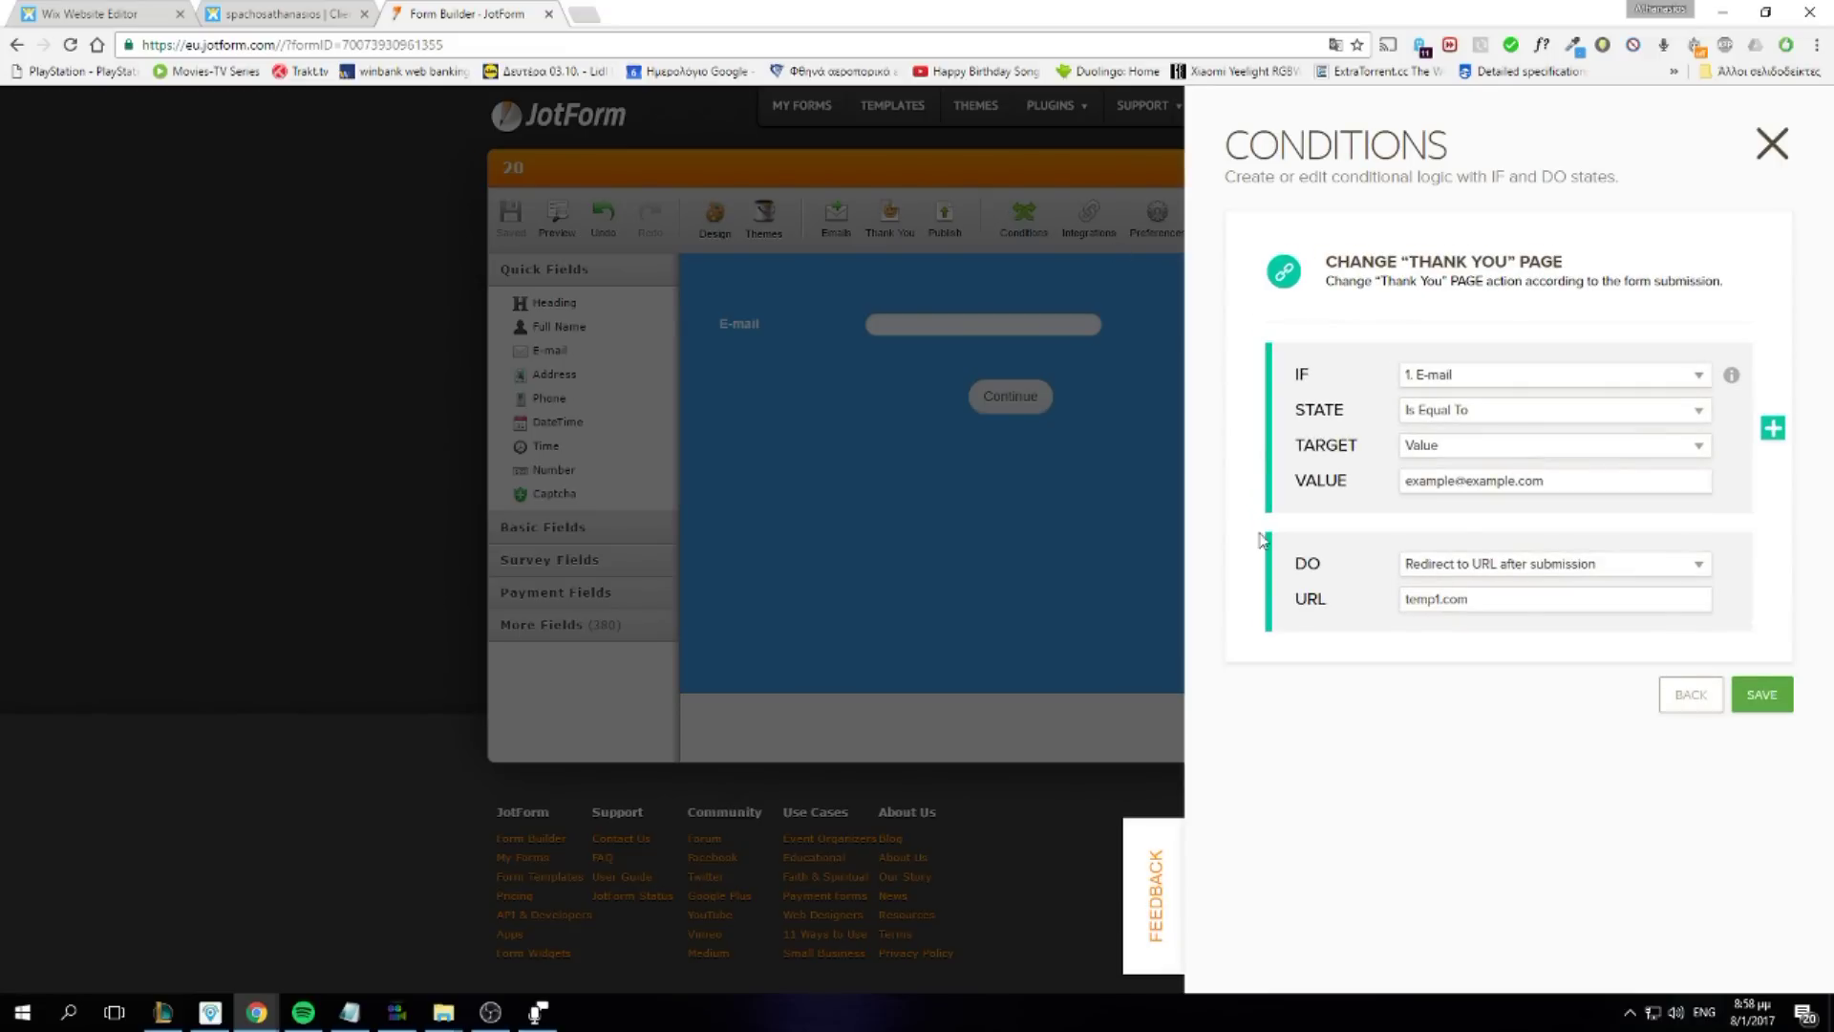
triple_click(1469, 602)
text(https://spachosathanasios.wixsite.com/spachosathanasios/copy-of-web-design-1)
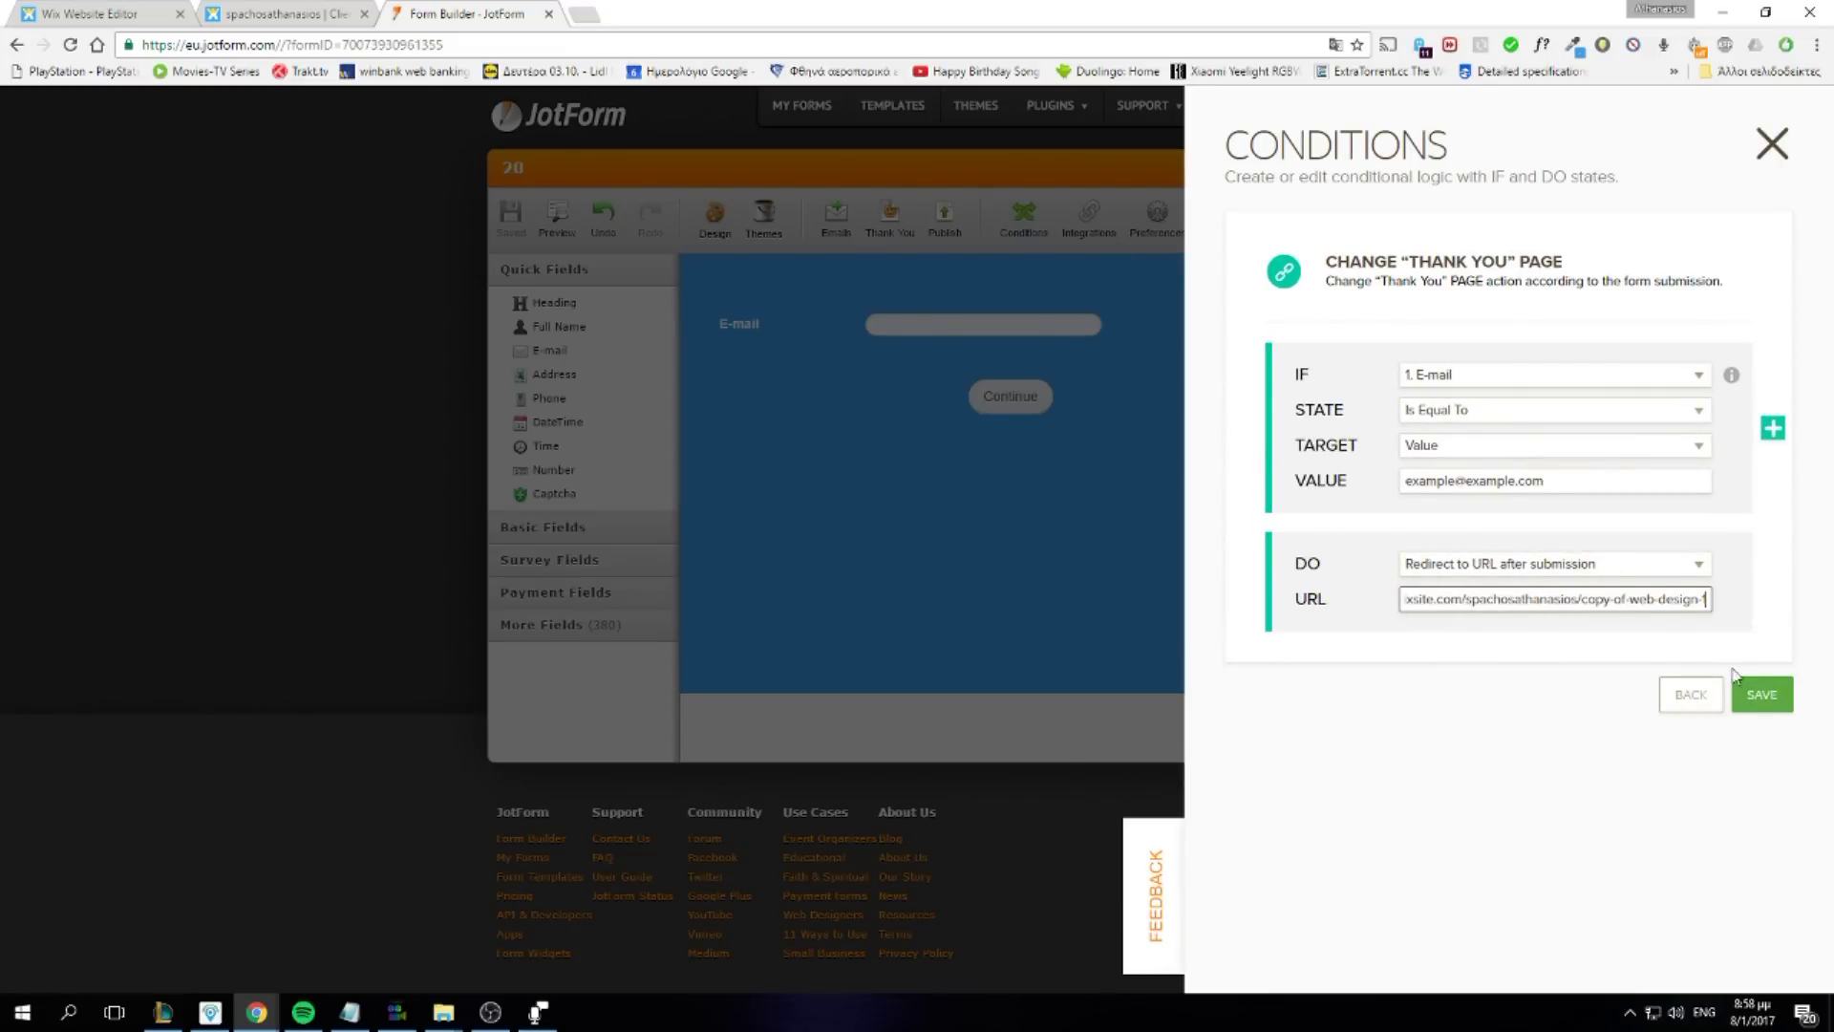
click(1760, 694)
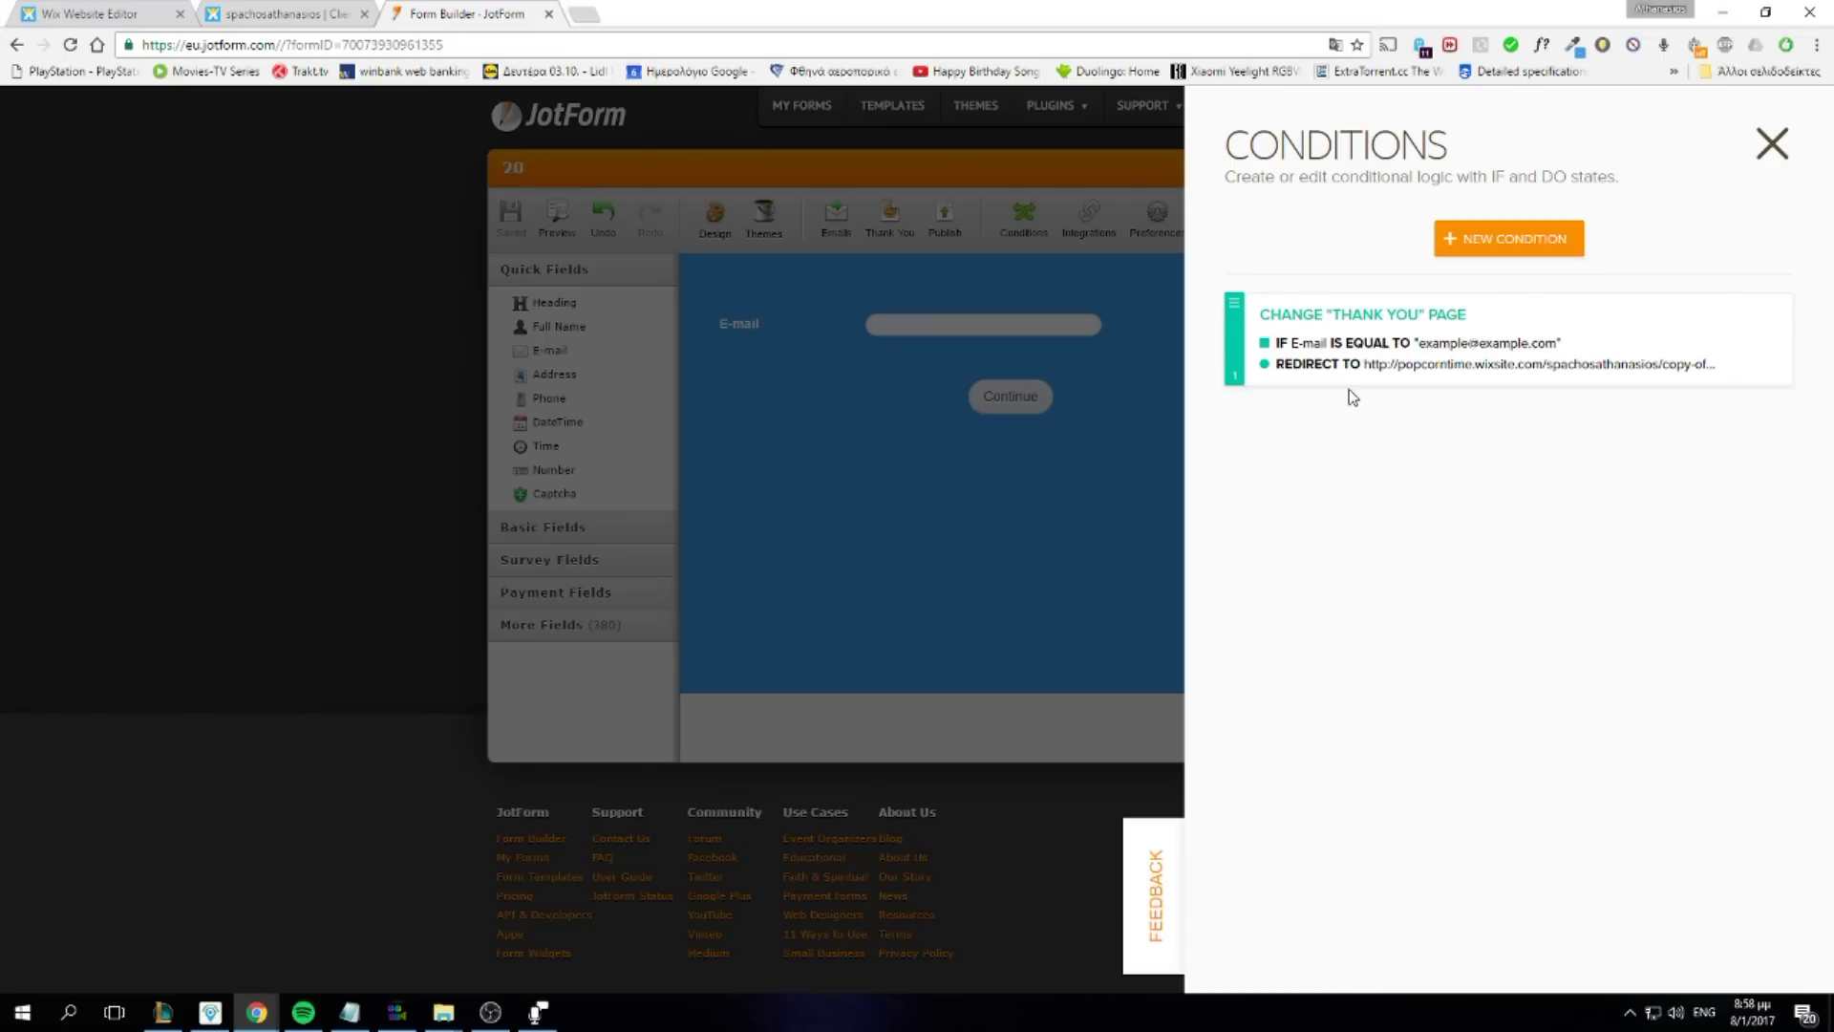
mouse_move(1469, 375)
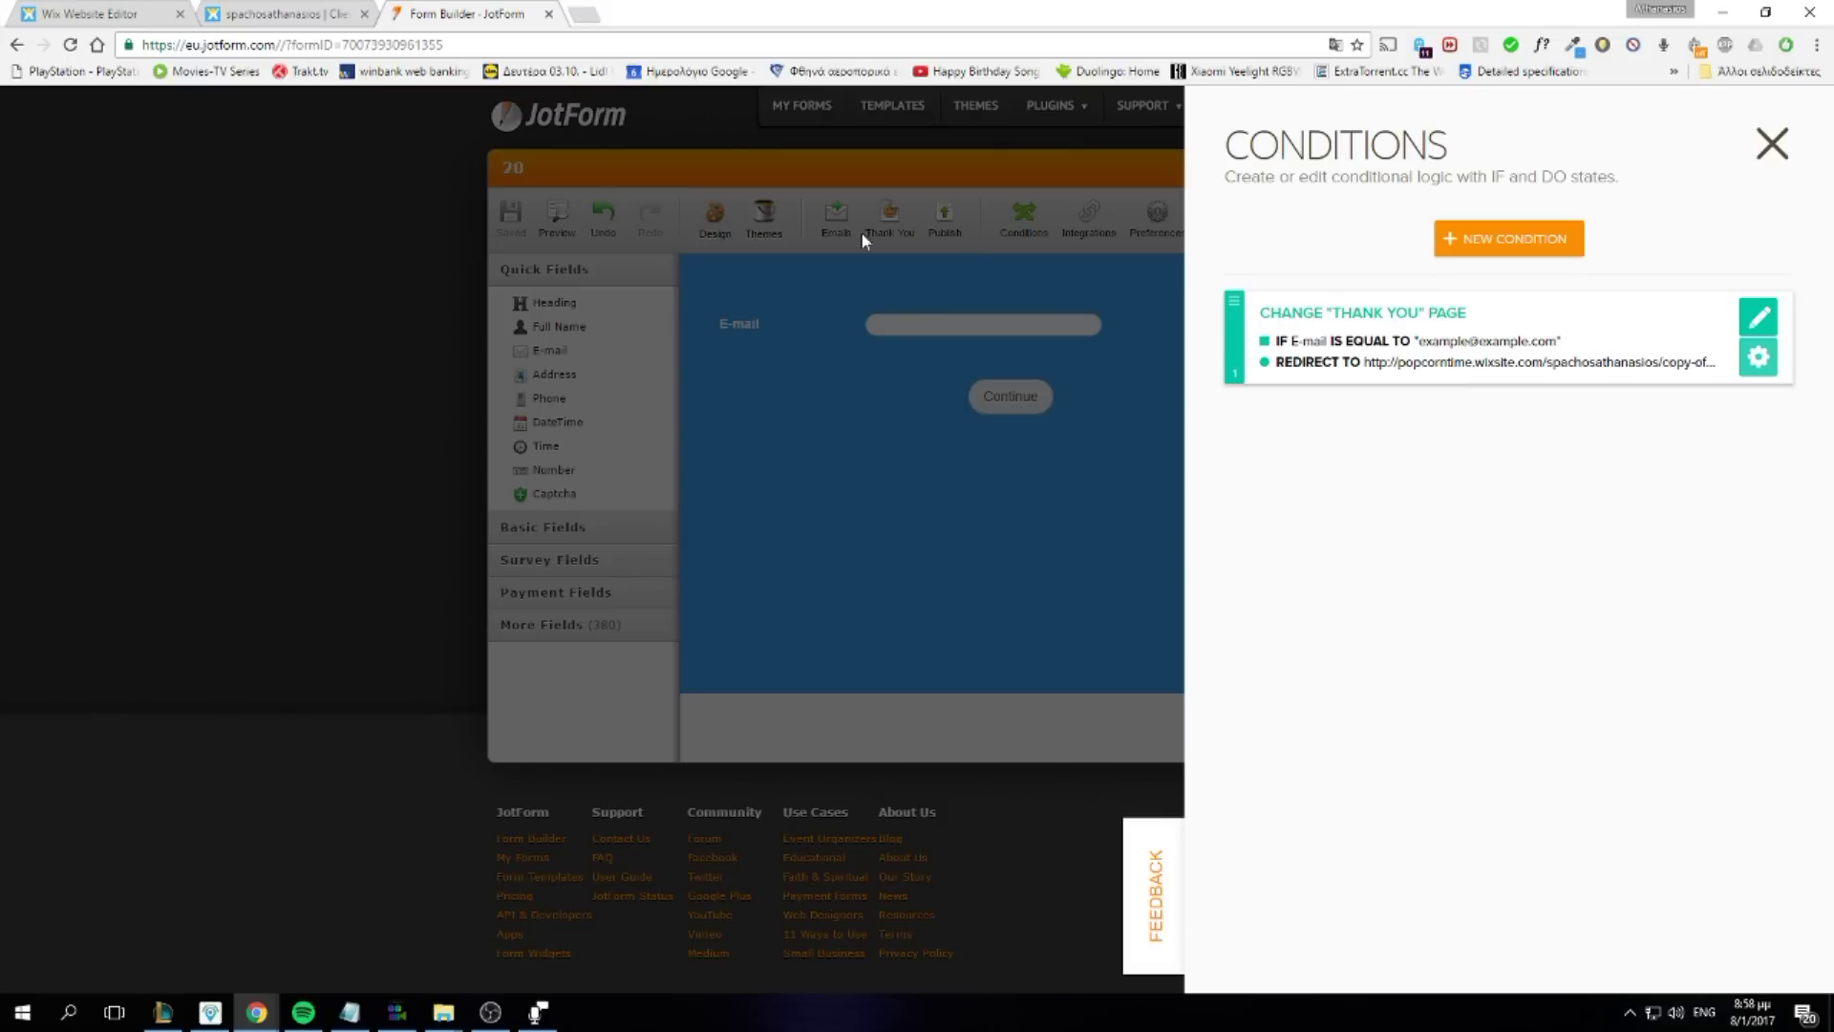
key(ctrl+shift+Tab)
key(ctrl+shift+Tab)
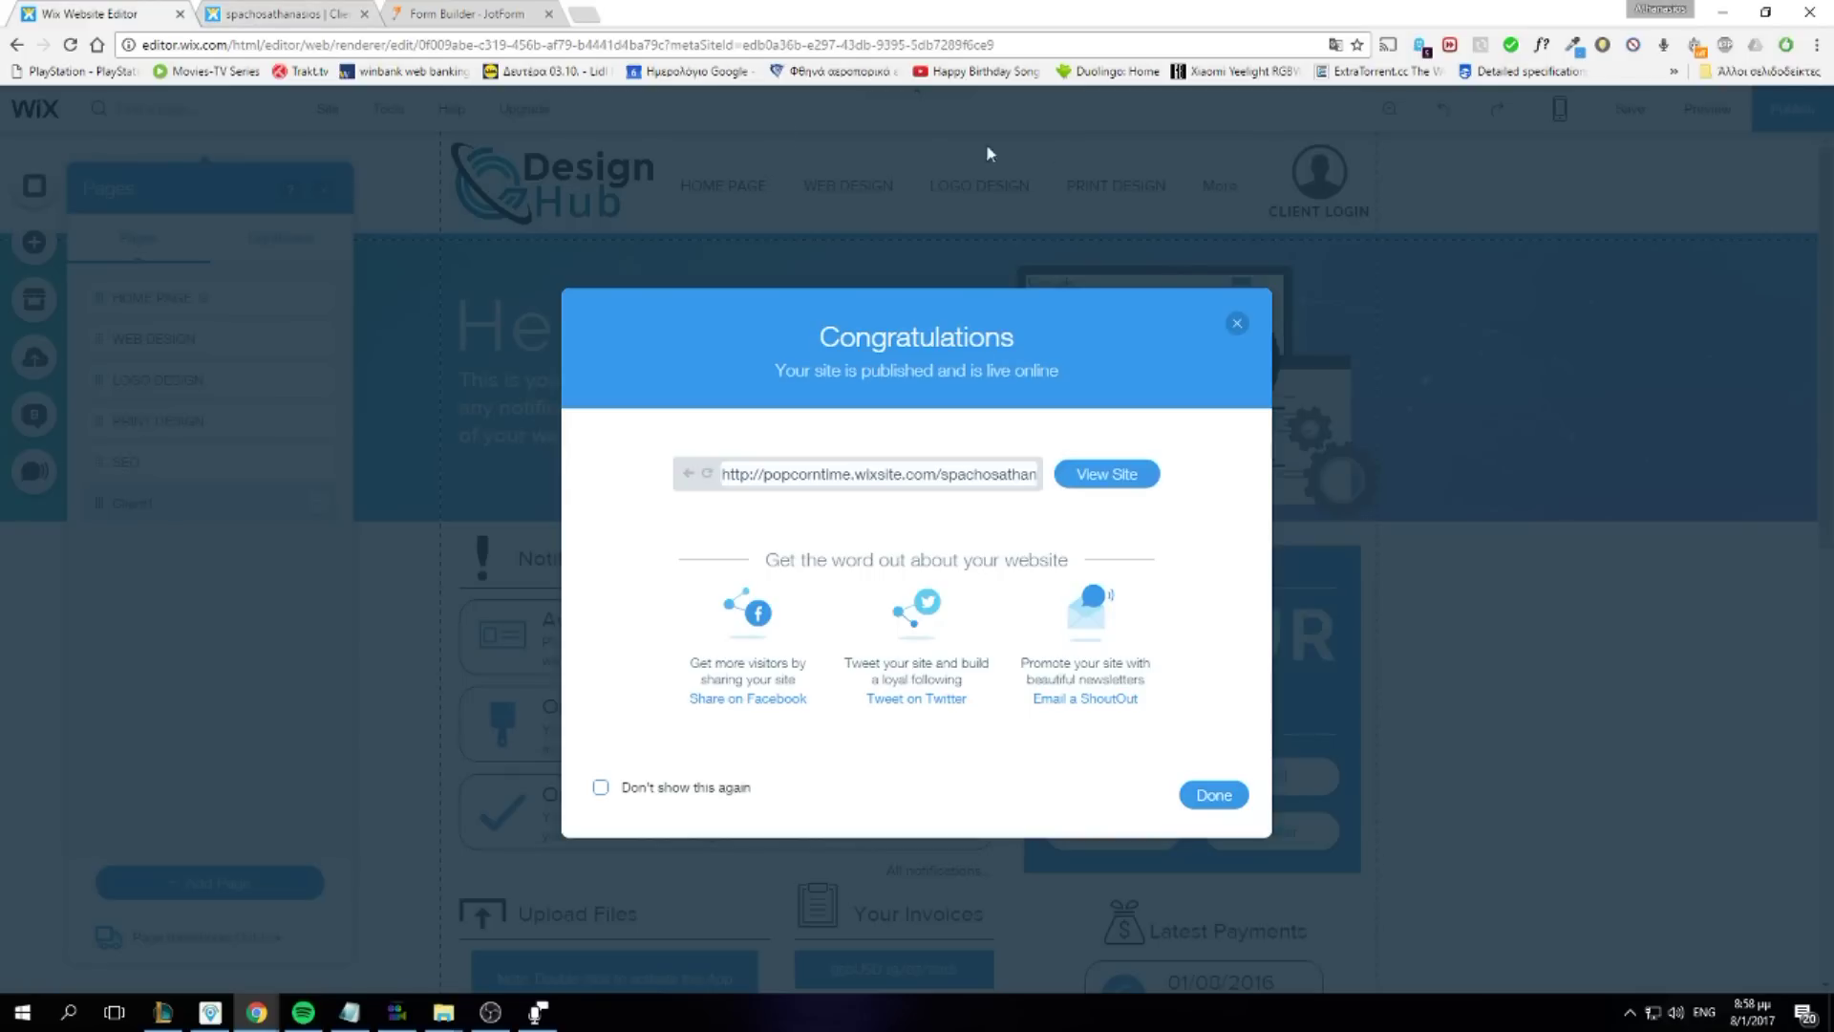
Preview the site and submit a non-matching e-mail in Client Login to get 'Wrong Email Try Again'
click(1693, 170)
click(1710, 108)
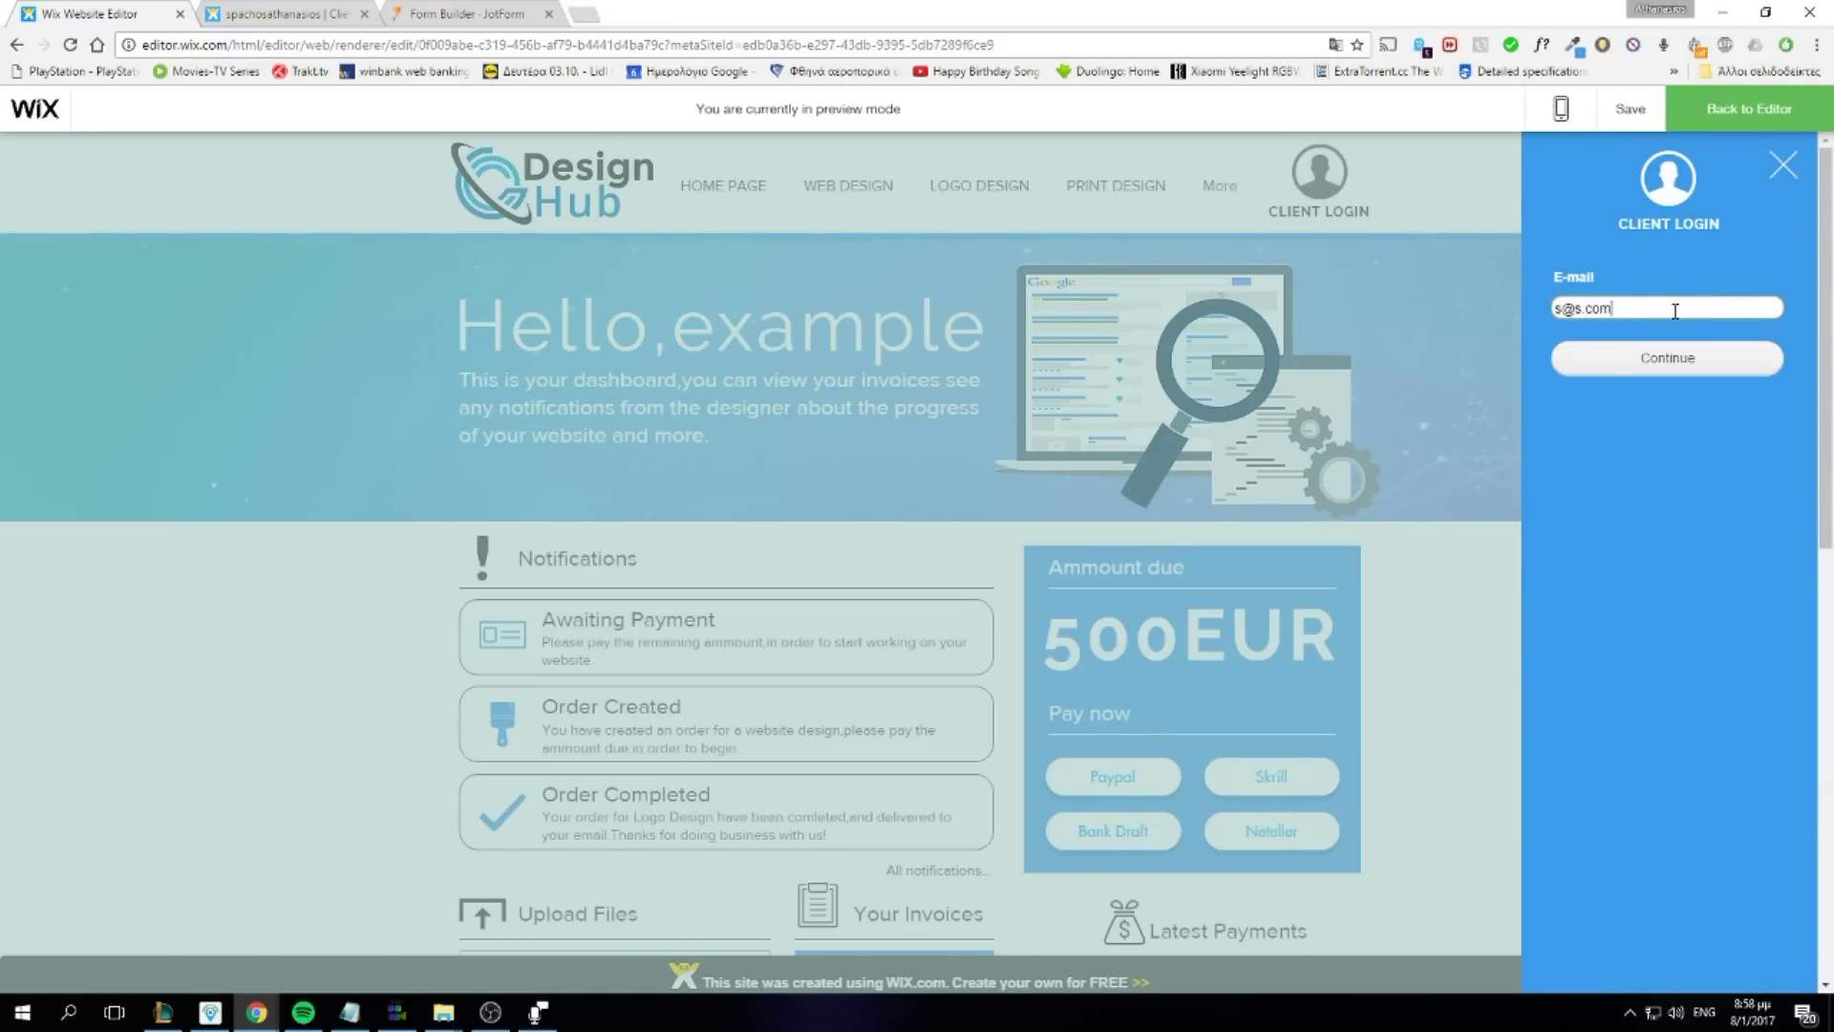
click(1655, 357)
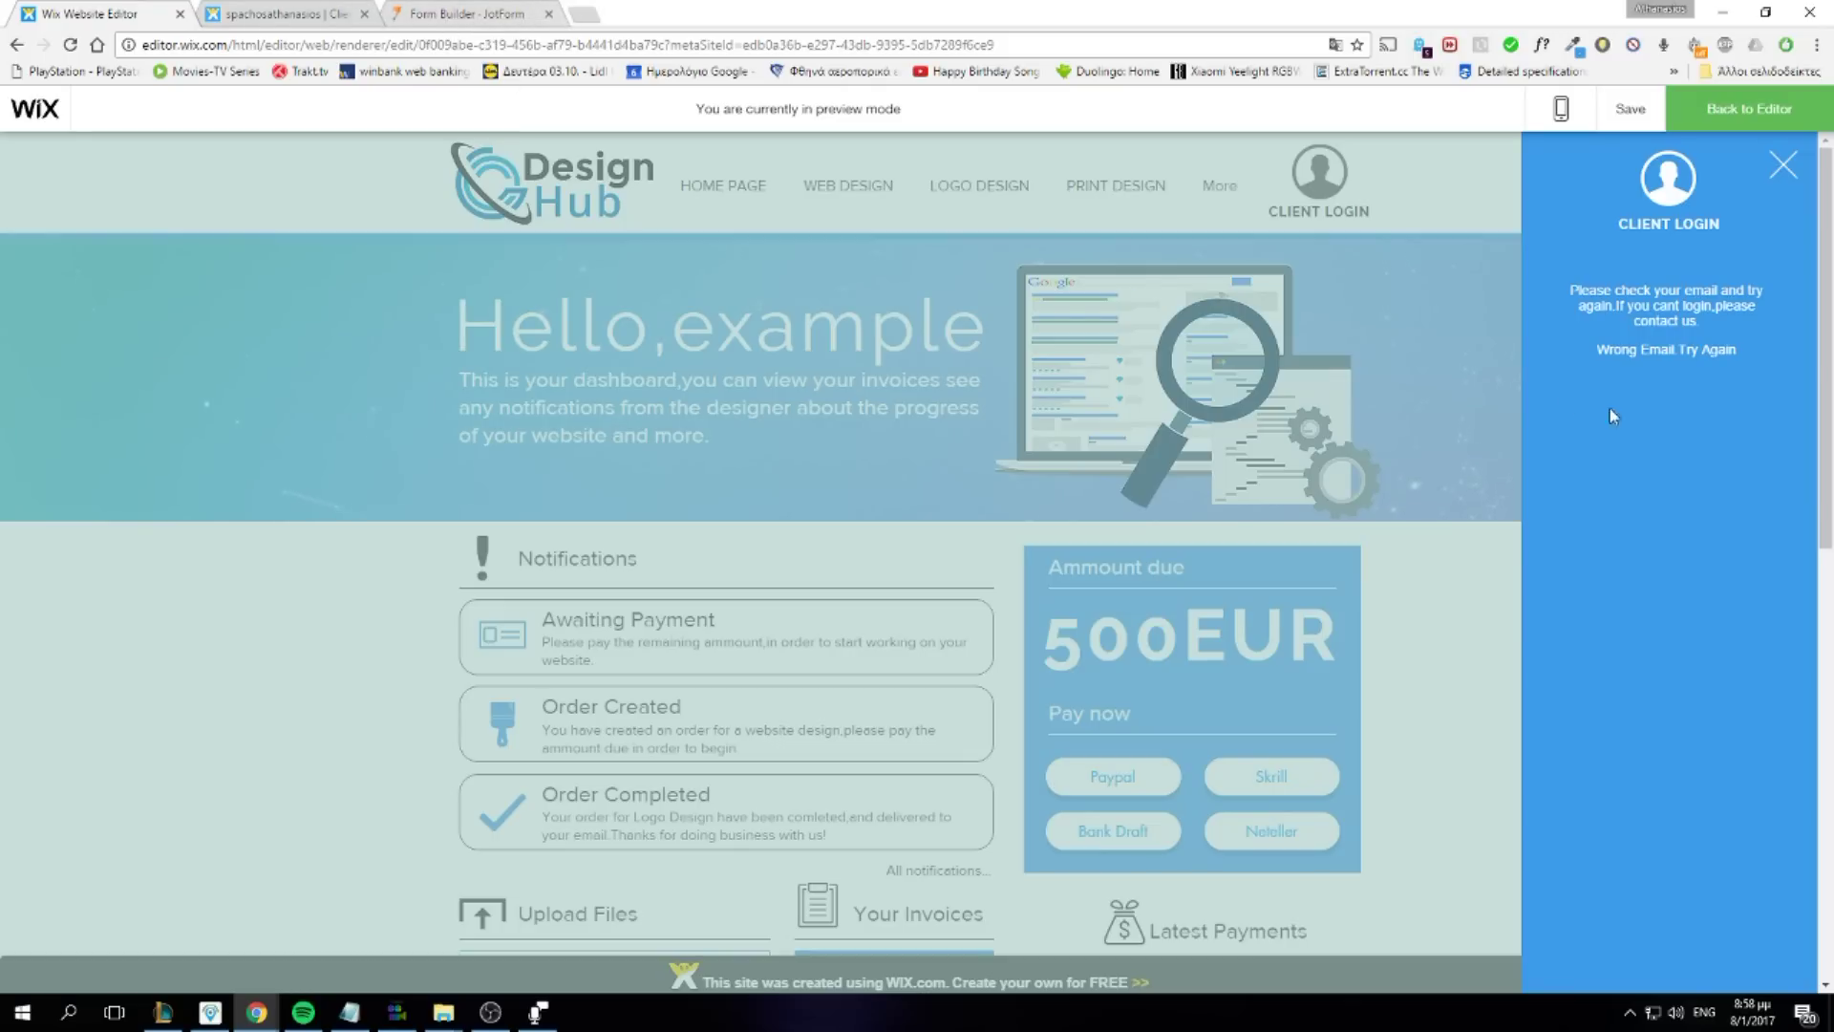
click(533, 10)
Check JotForm's wrong-email thank-you message and redirect condition, then switch to the live Client1 dashboard page
click(988, 546)
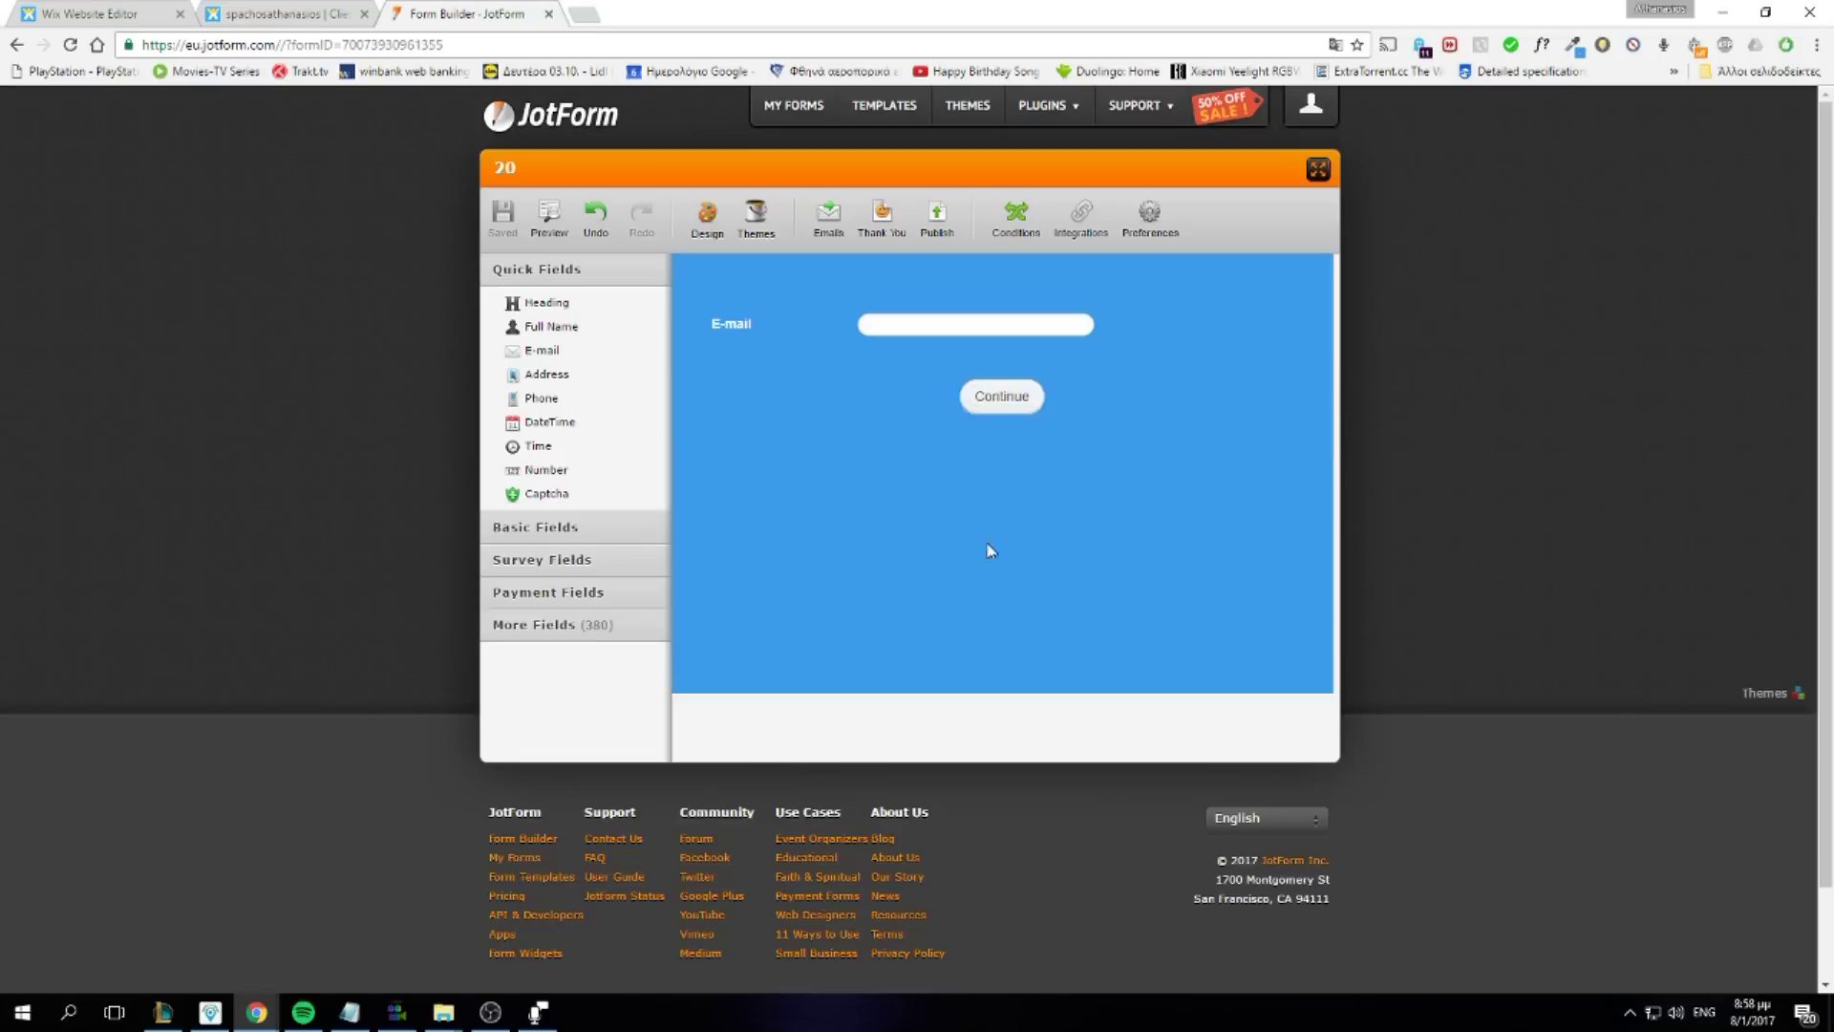
click(881, 214)
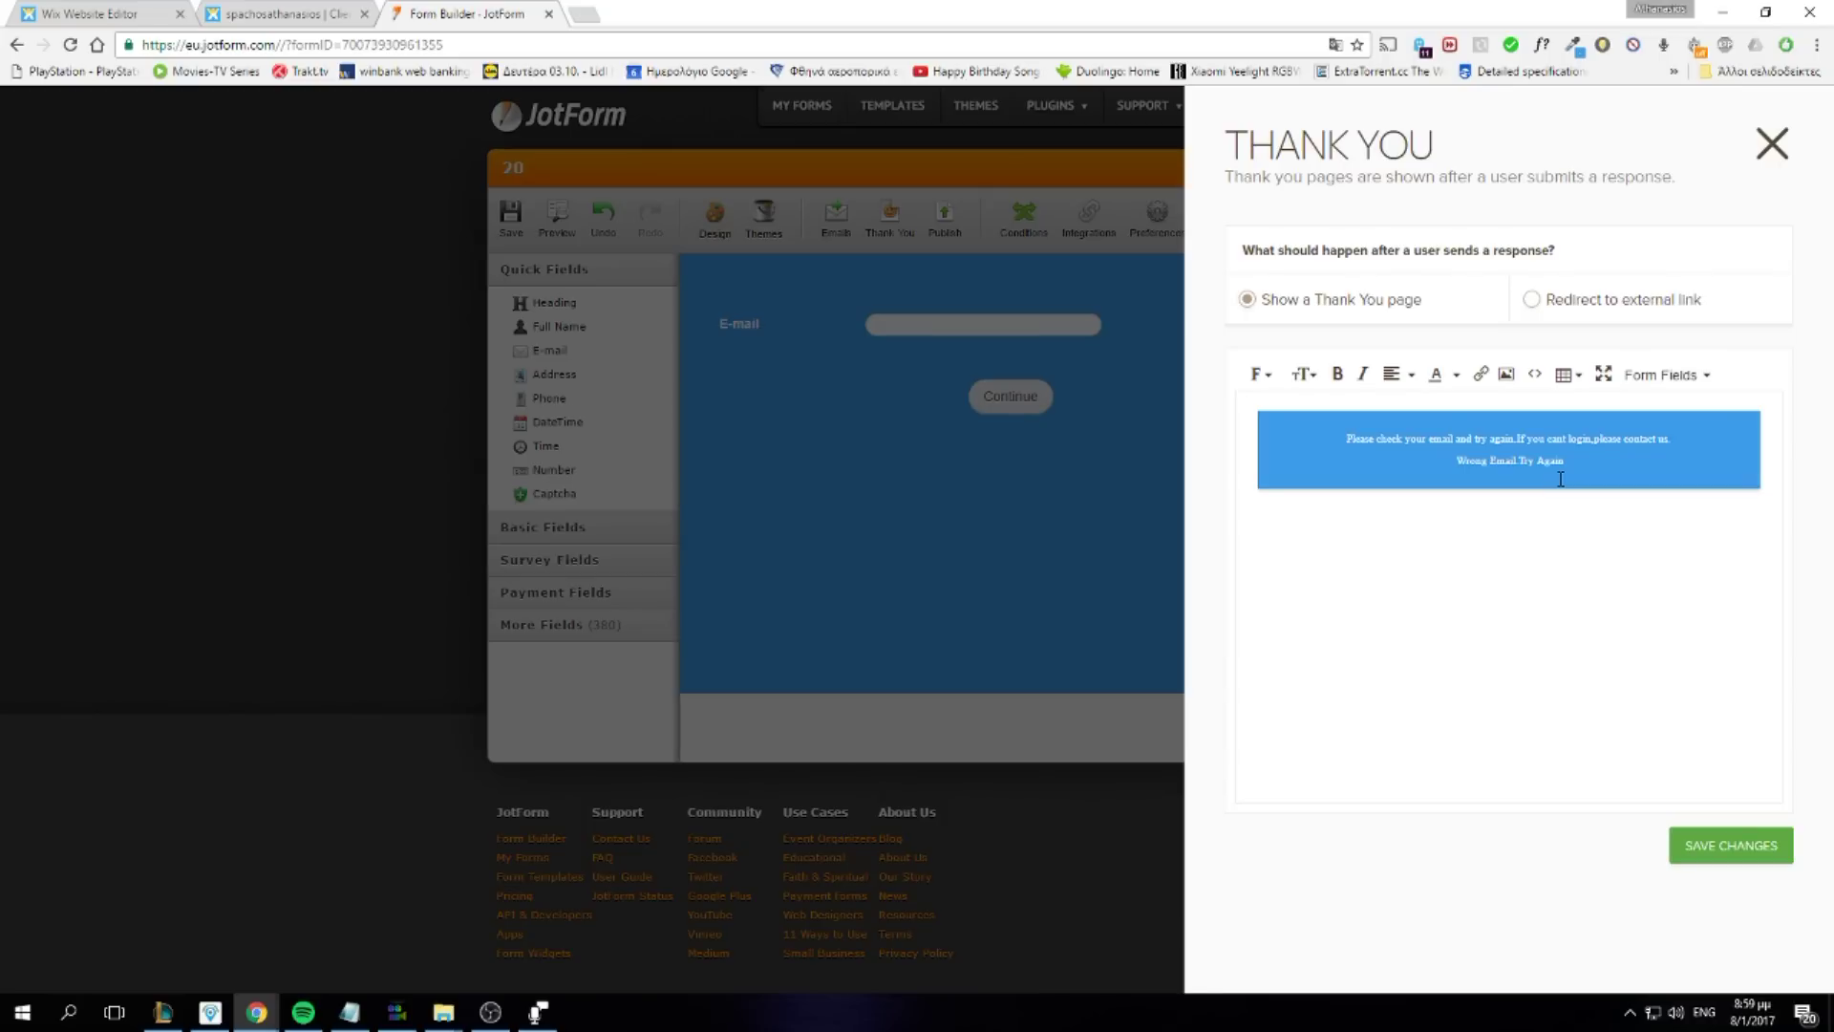
click(1094, 555)
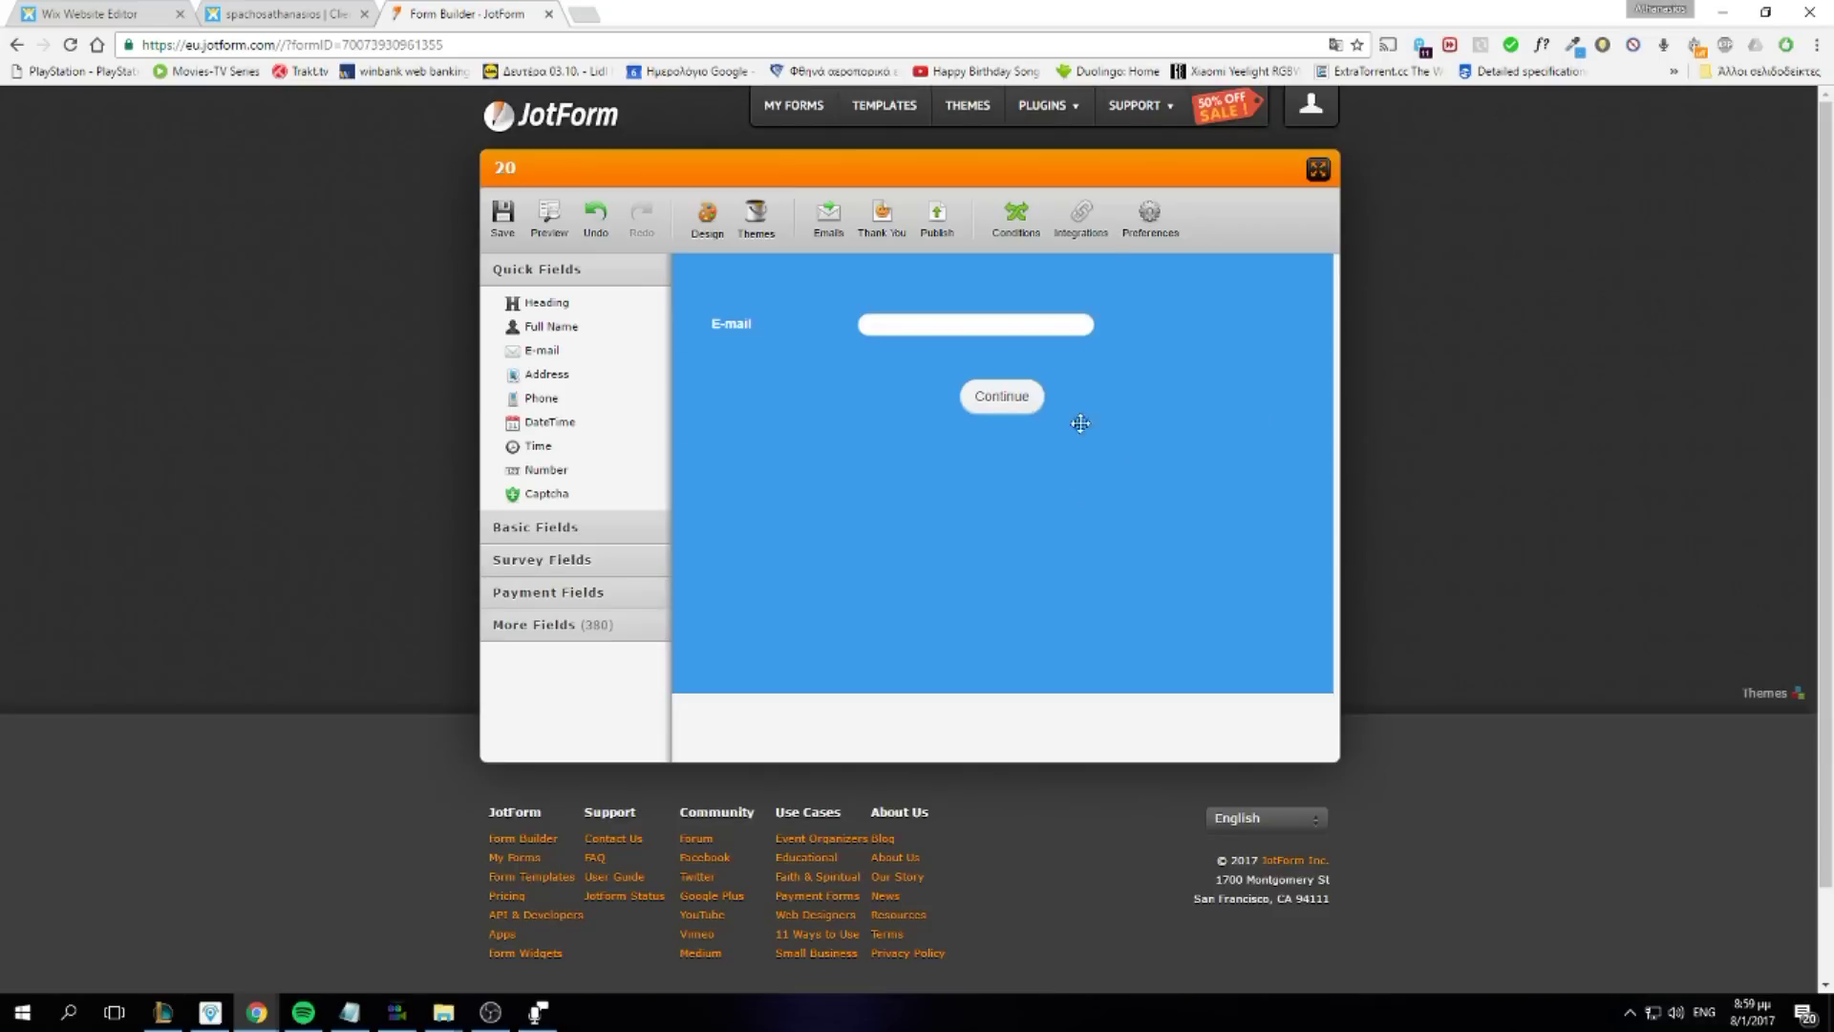
click(1022, 215)
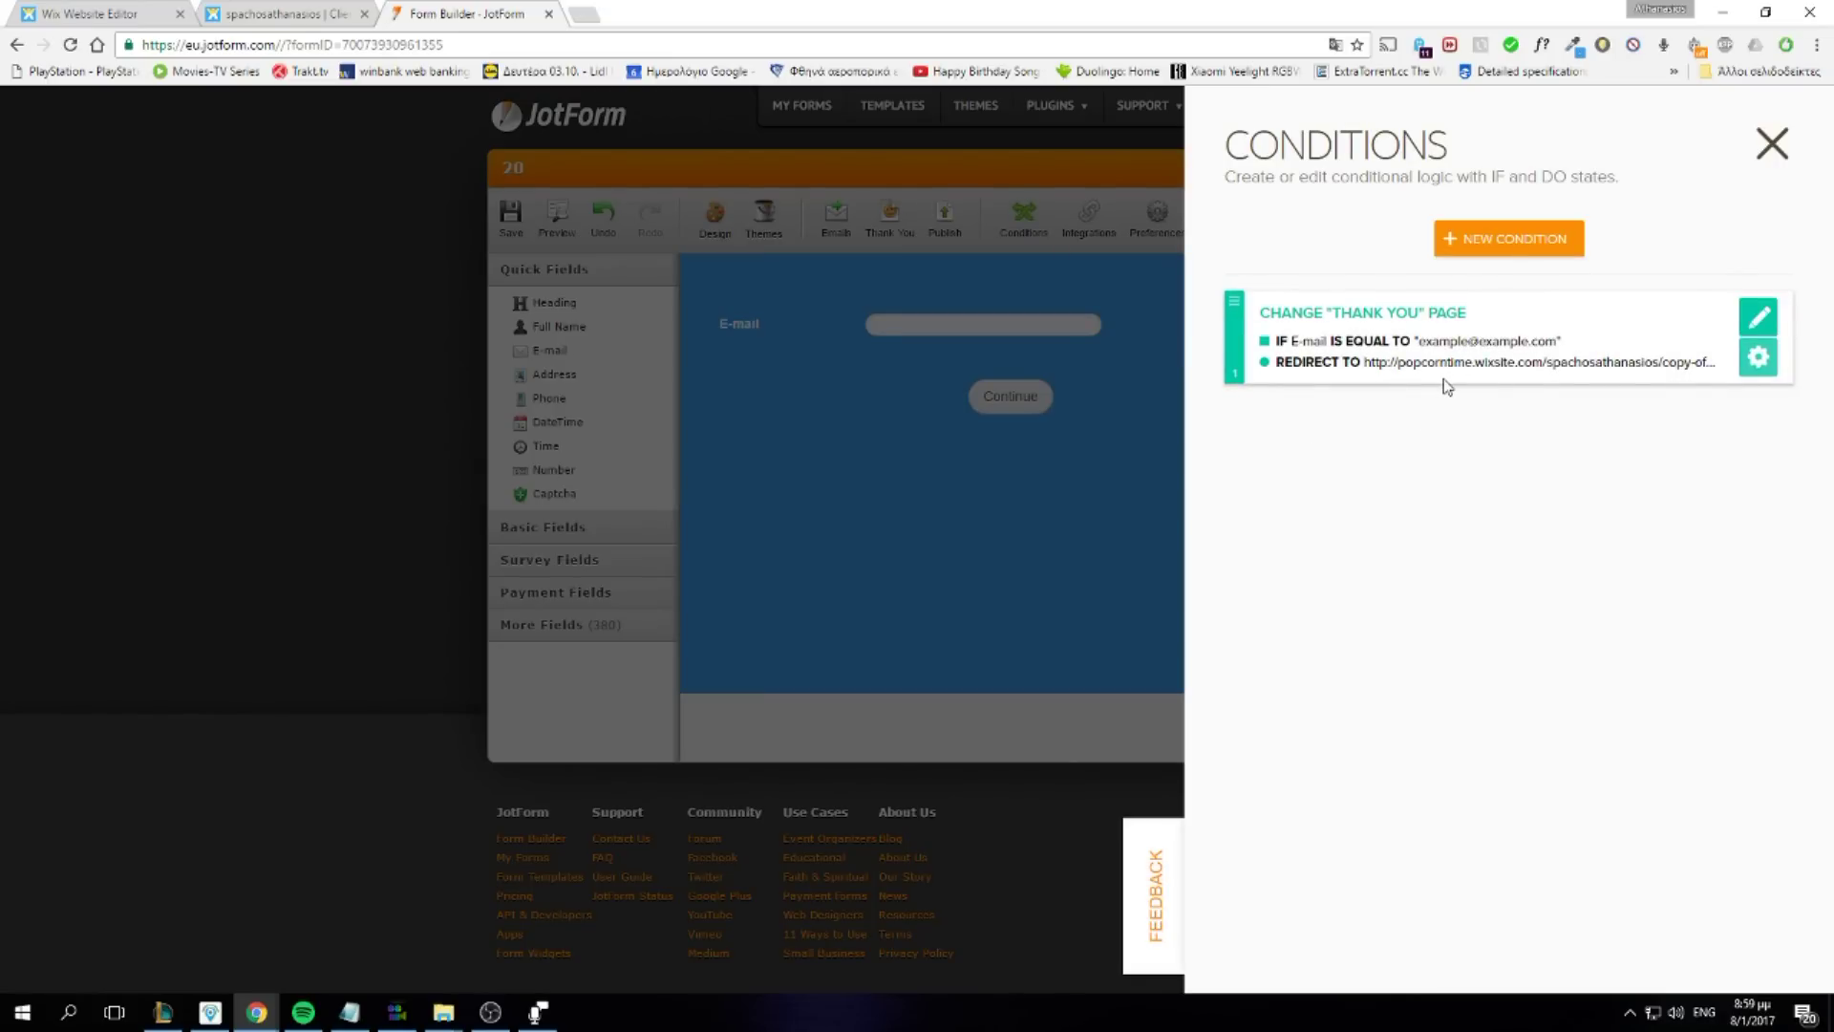
click(693, 537)
click(341, 11)
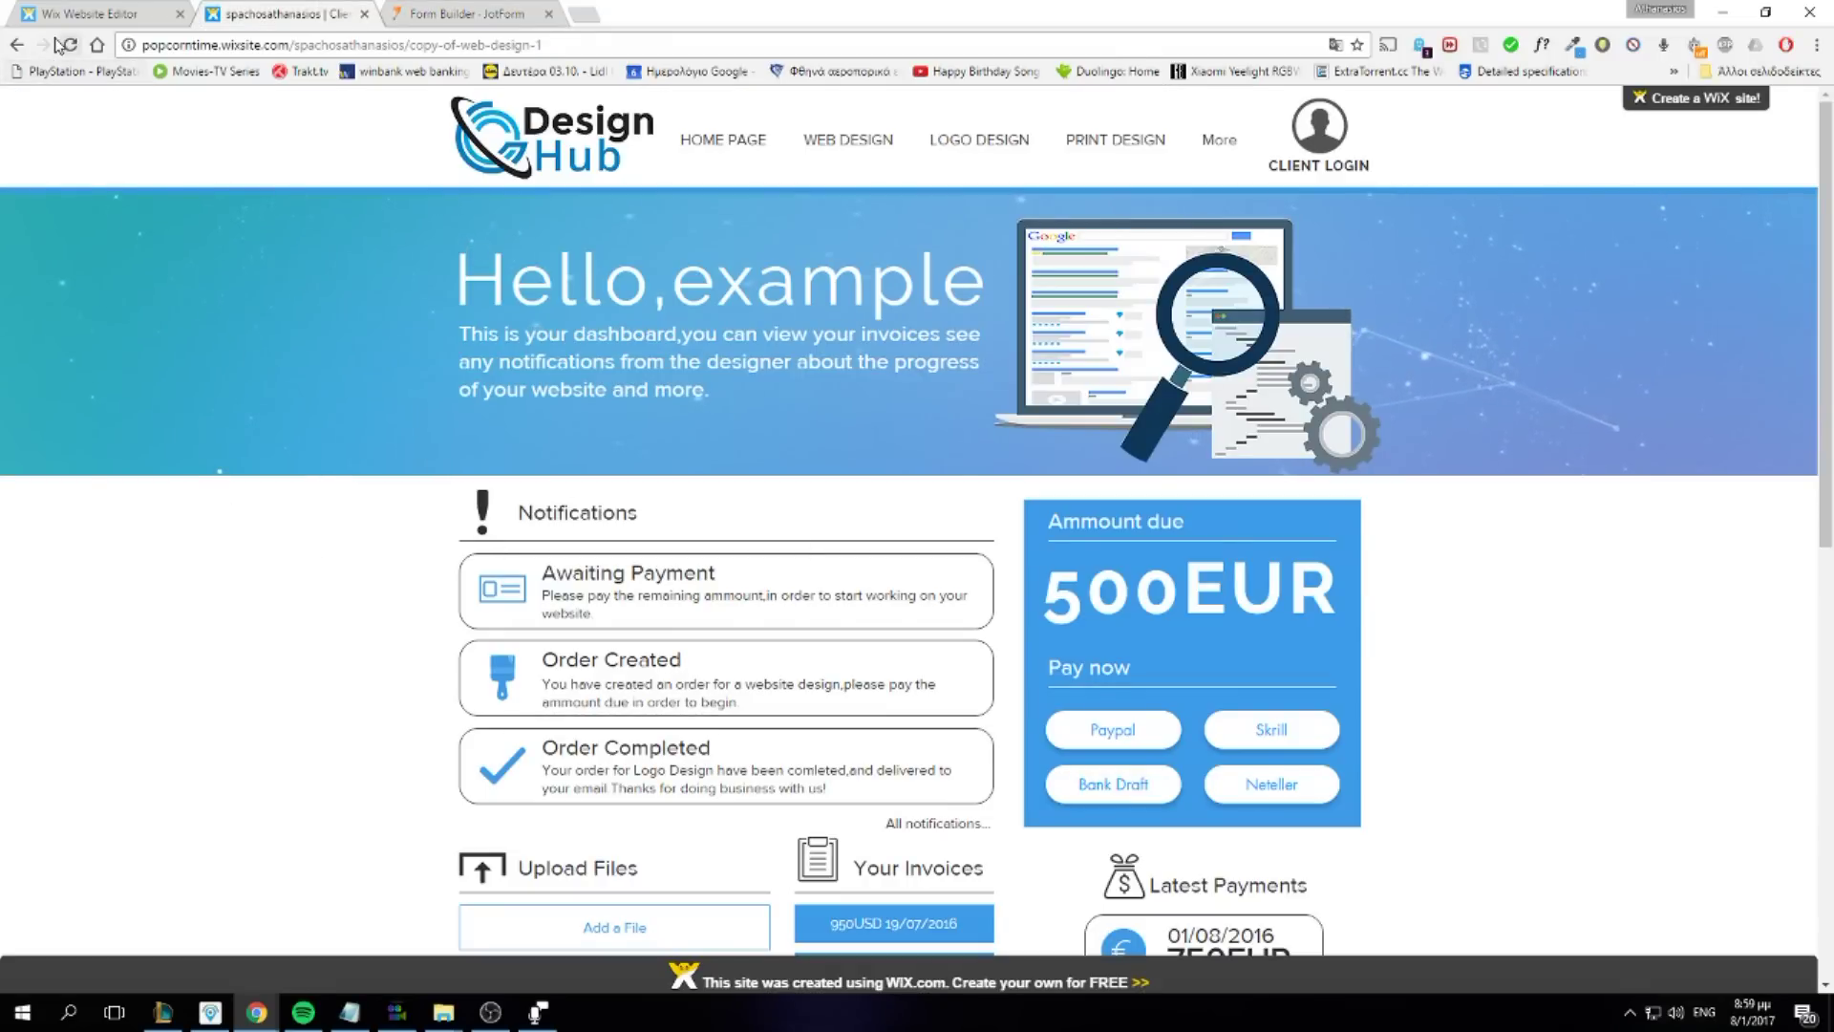
Exit the Wix preview back to the editor and load the live Design Hub home page
click(91, 13)
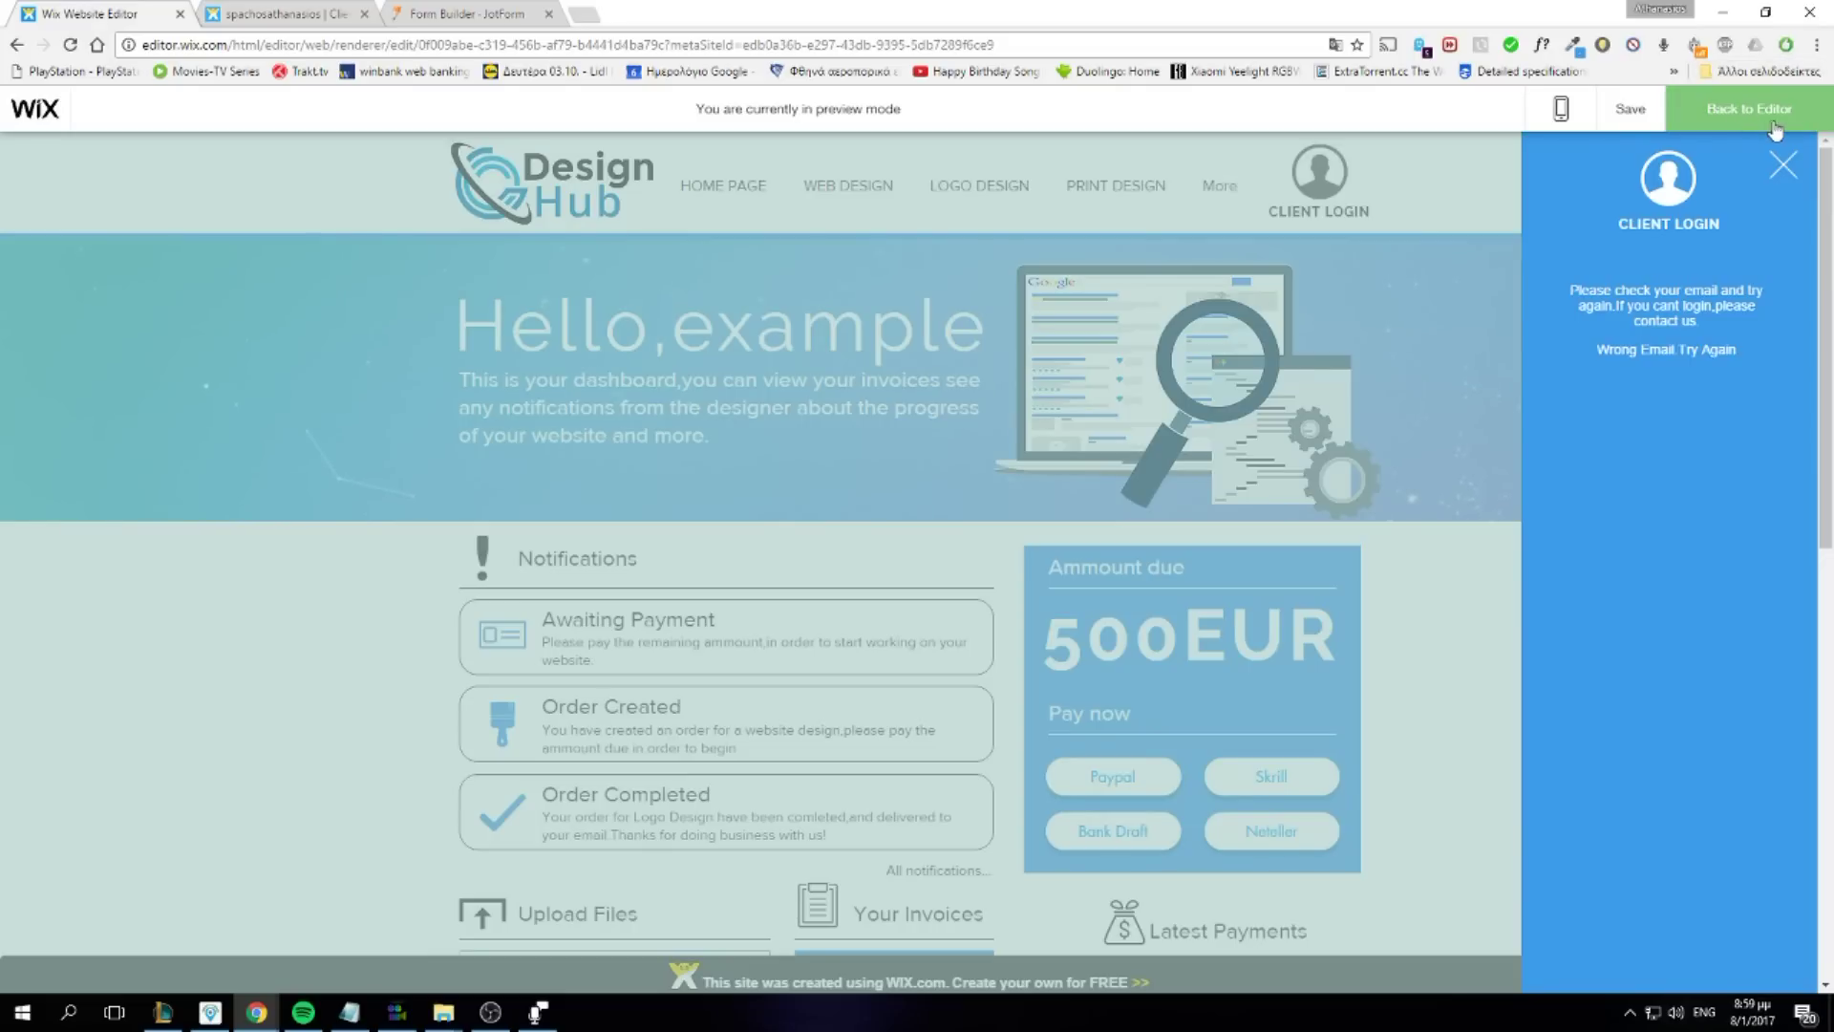
click(1744, 113)
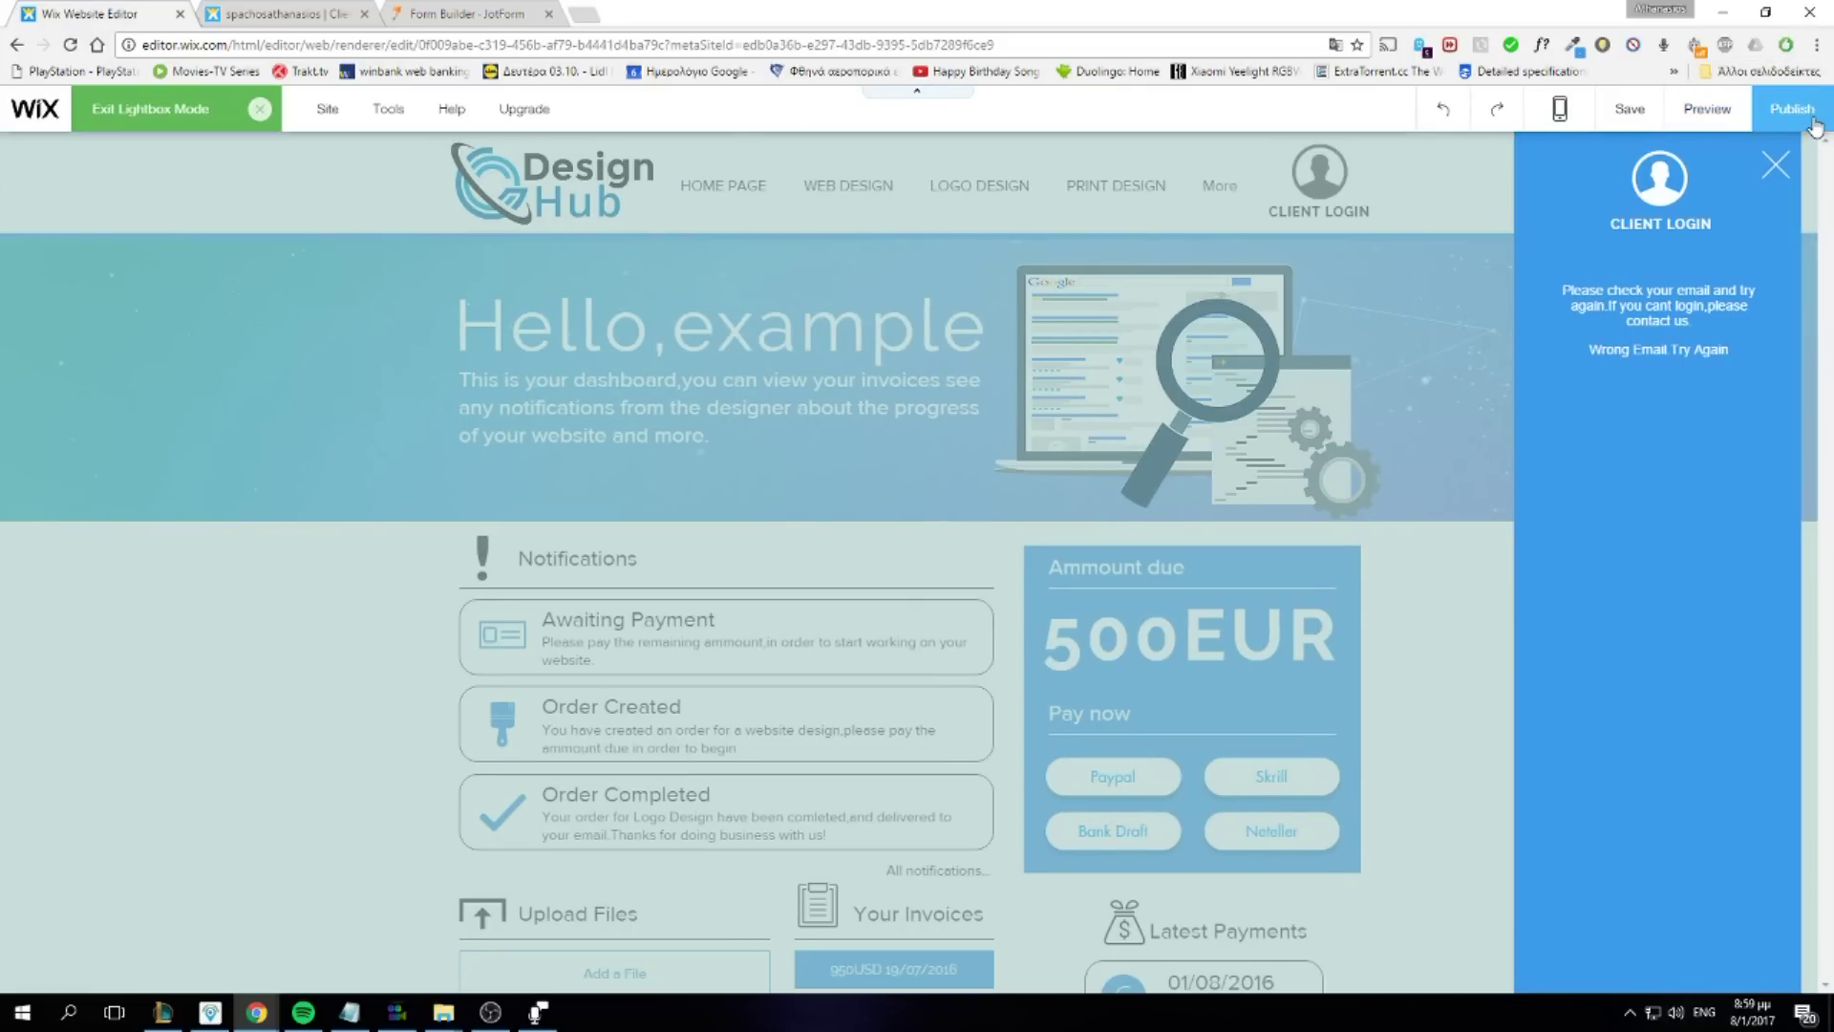
click(288, 11)
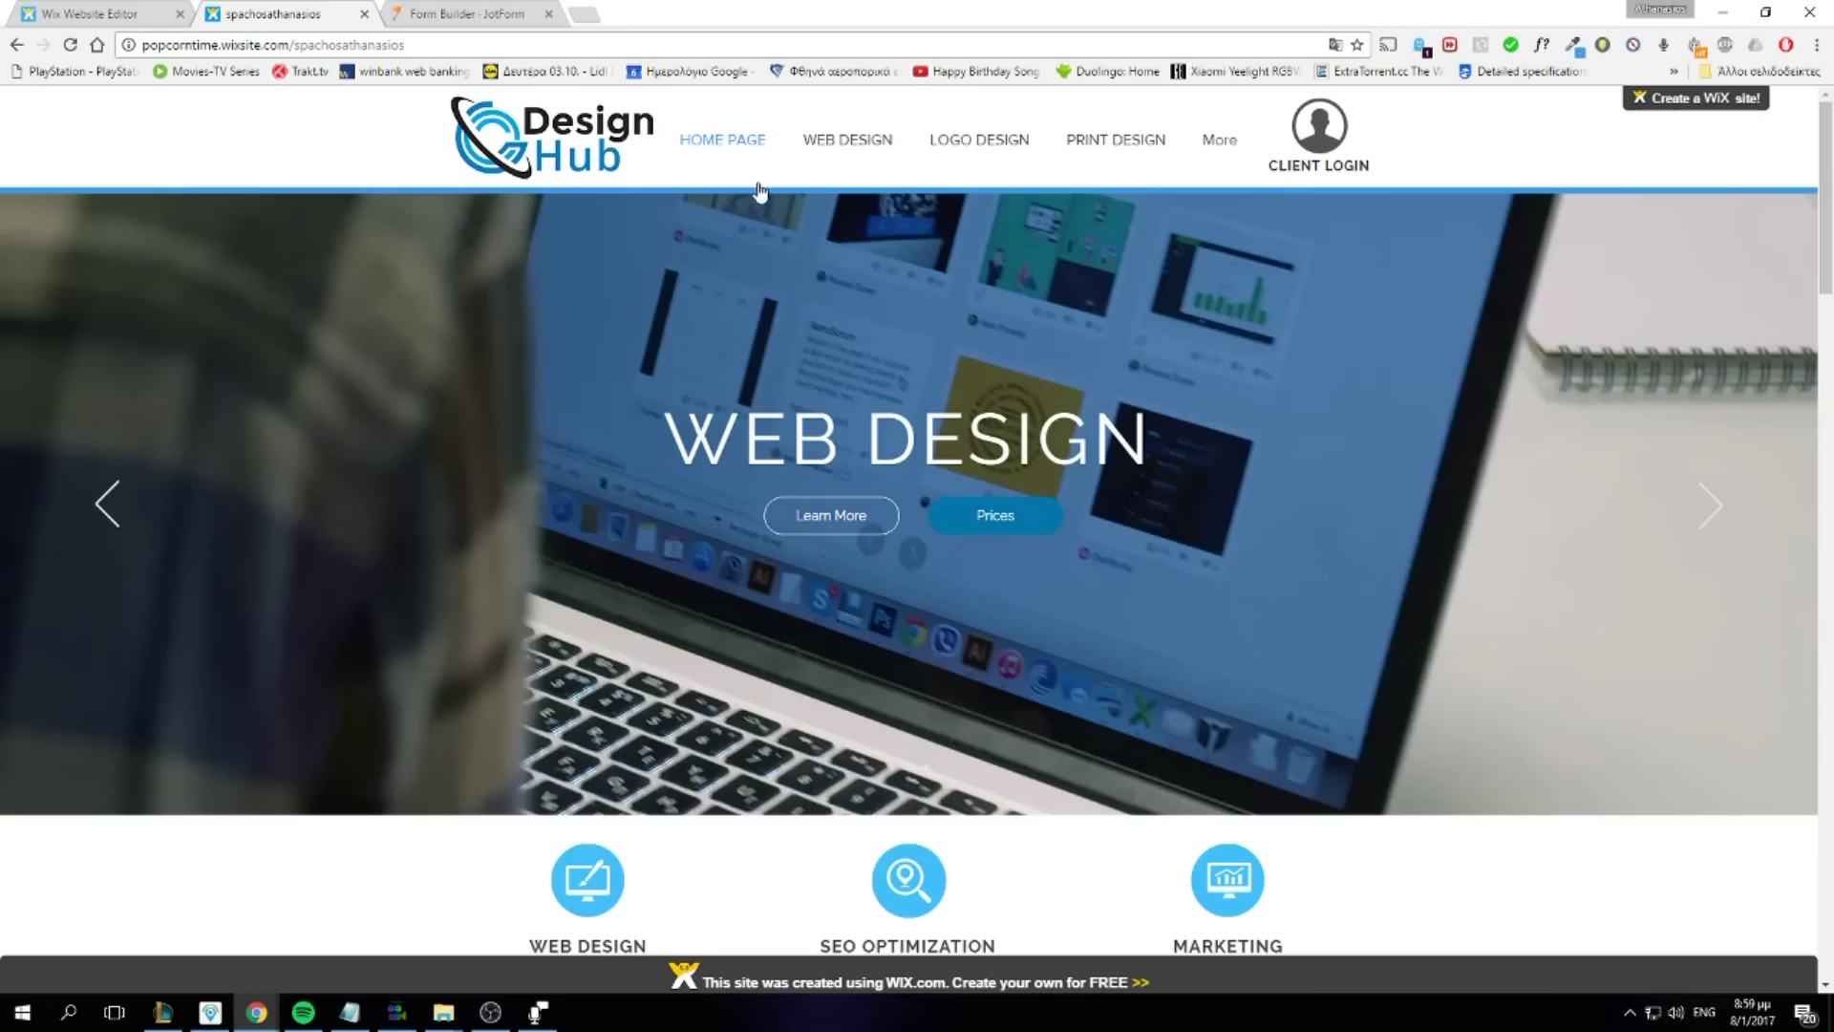
Open CLIENT LOGIN on the live site and enter the example e-mail address in the E-mail field
scroll(807, 334, down, 10)
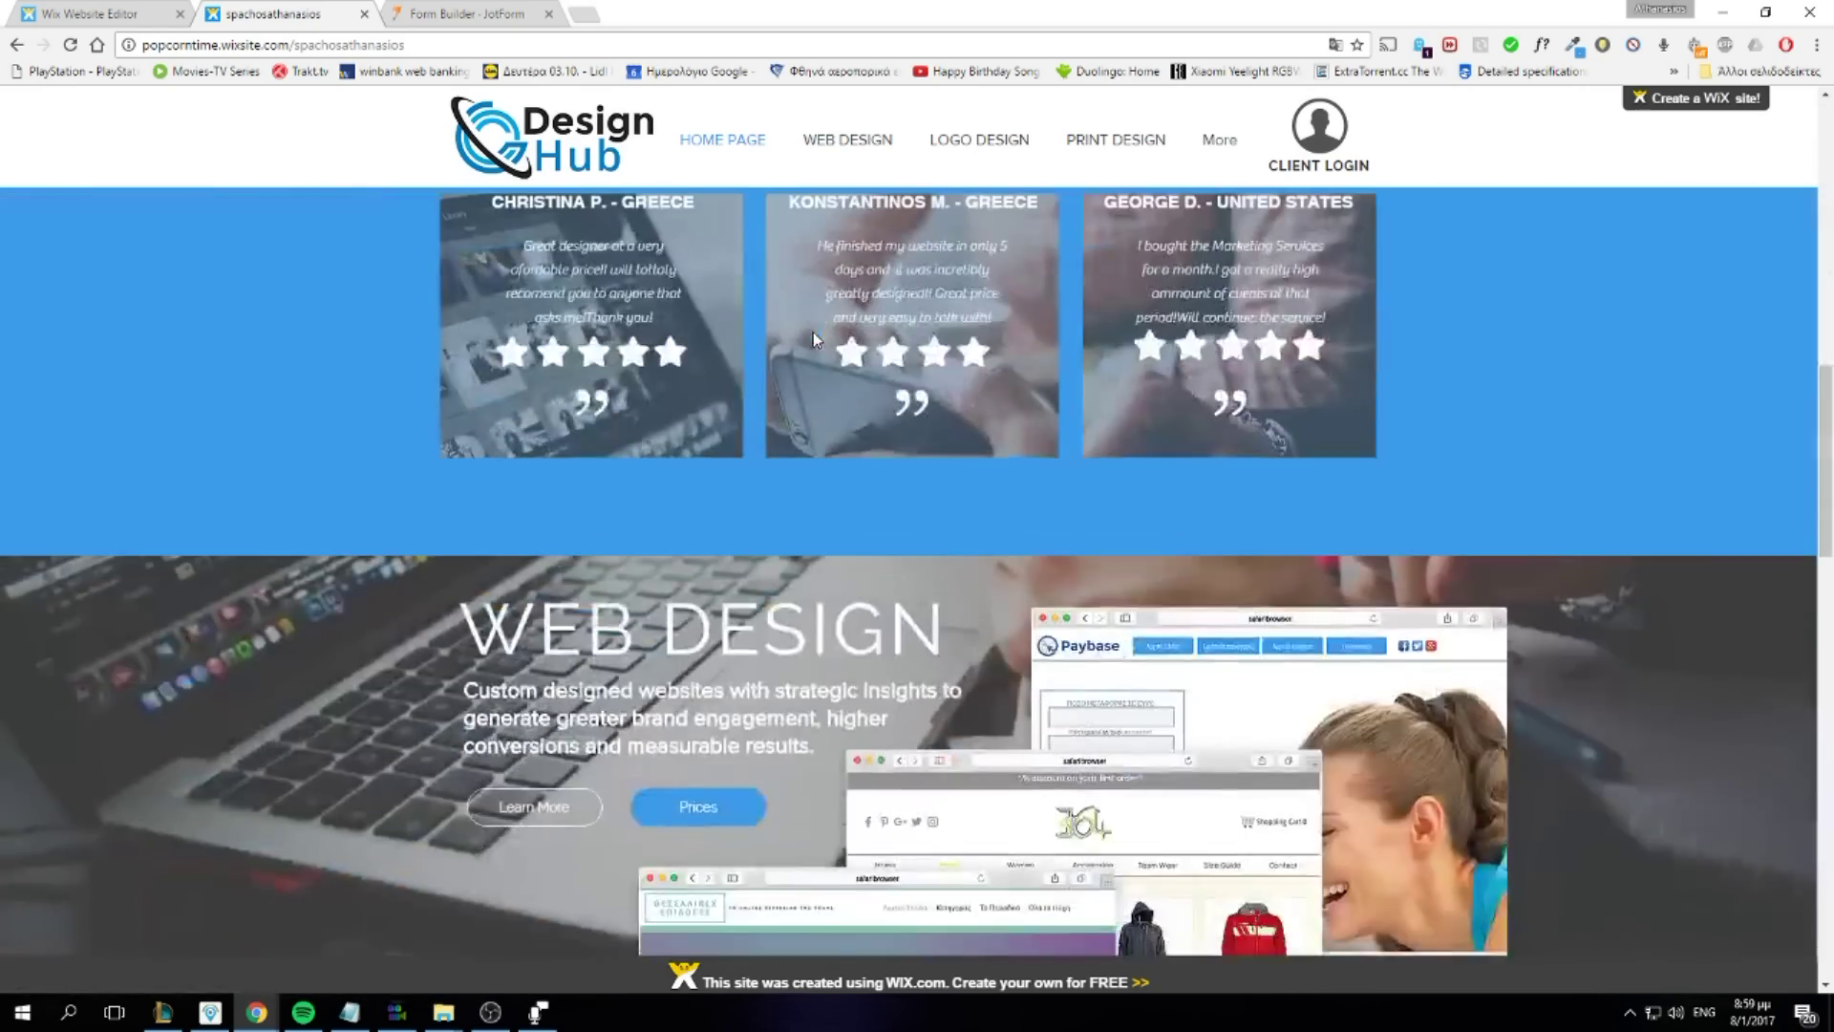
scroll(1153, 532, up, 2)
scroll(1153, 532, up, 8)
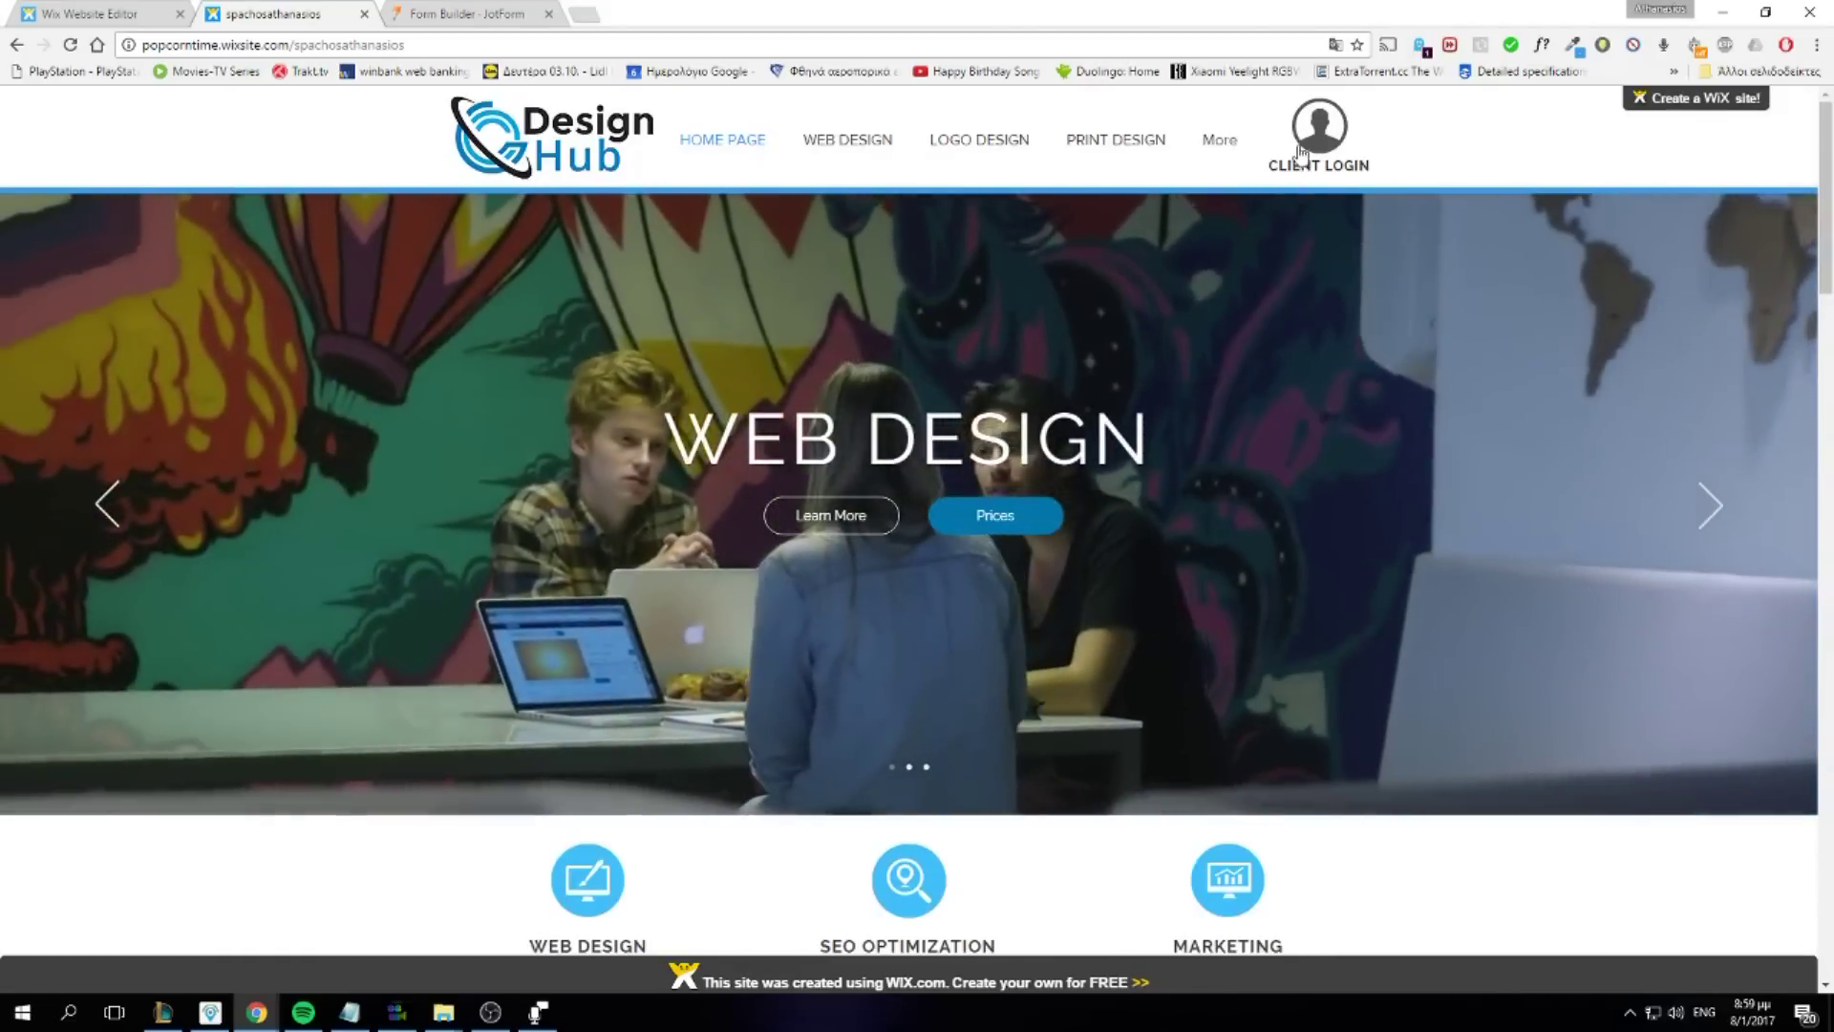
click(1300, 153)
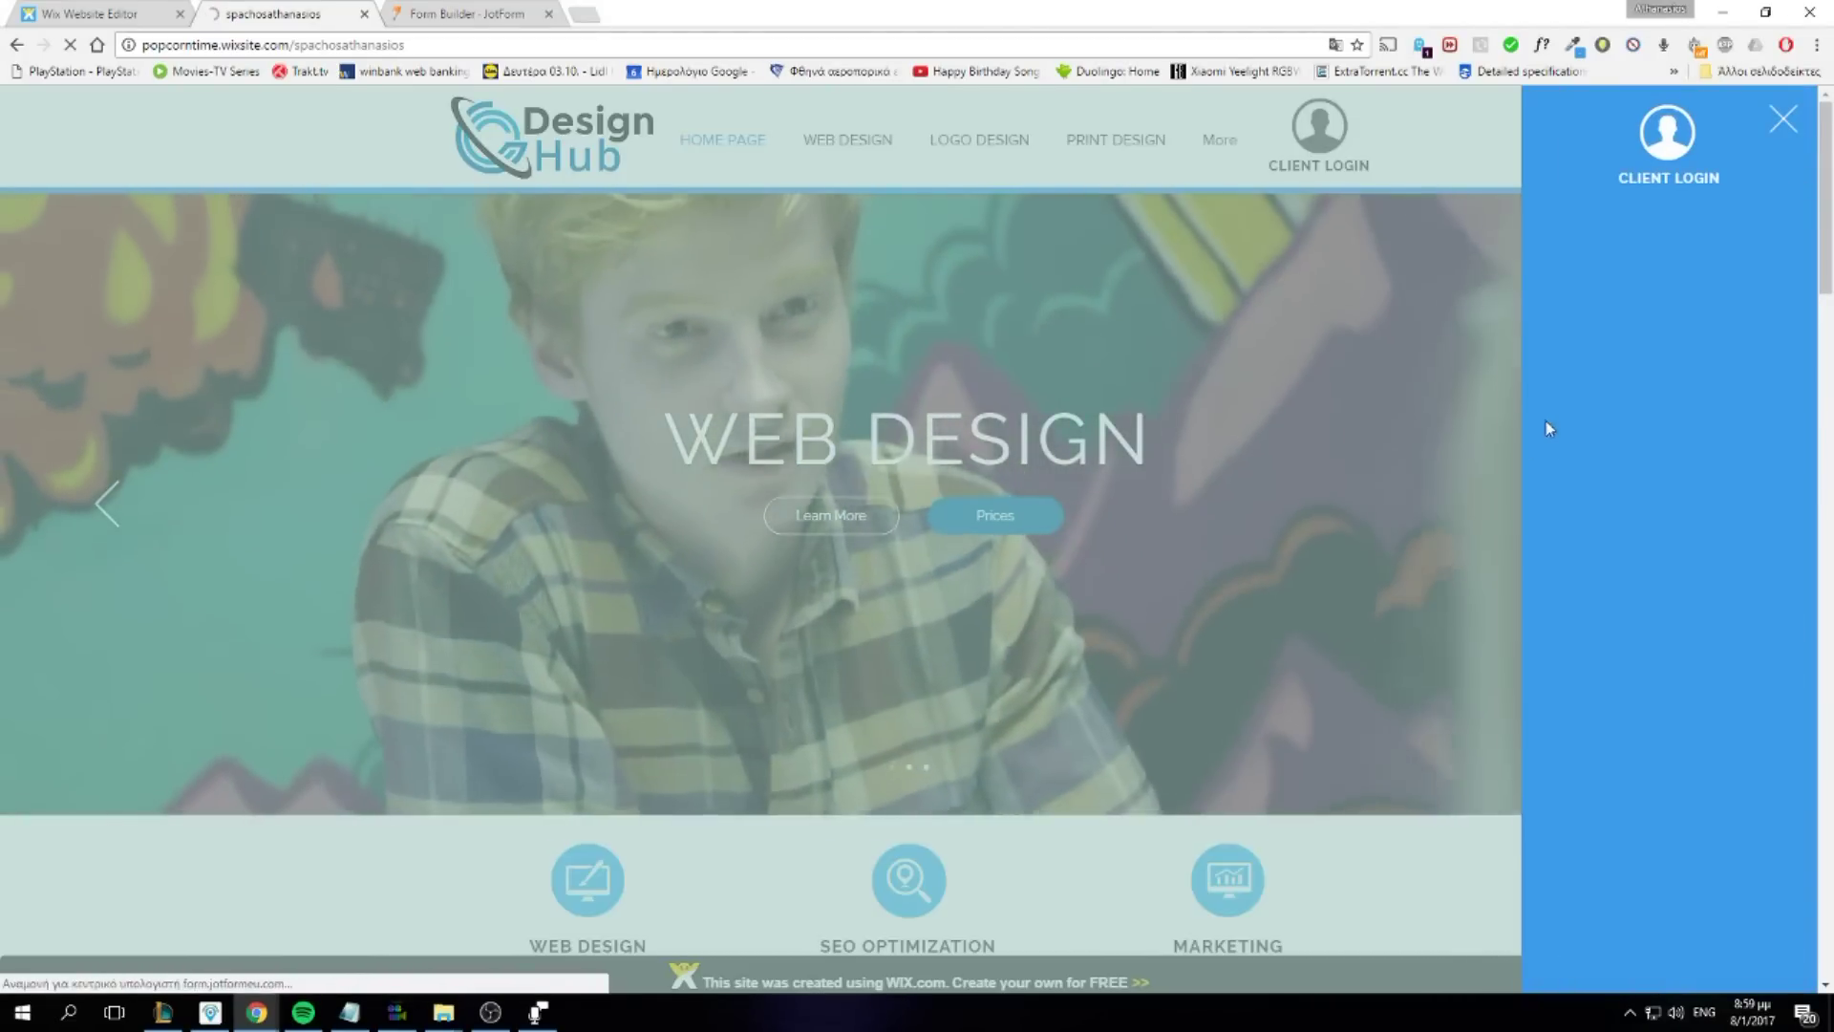
click(1625, 259)
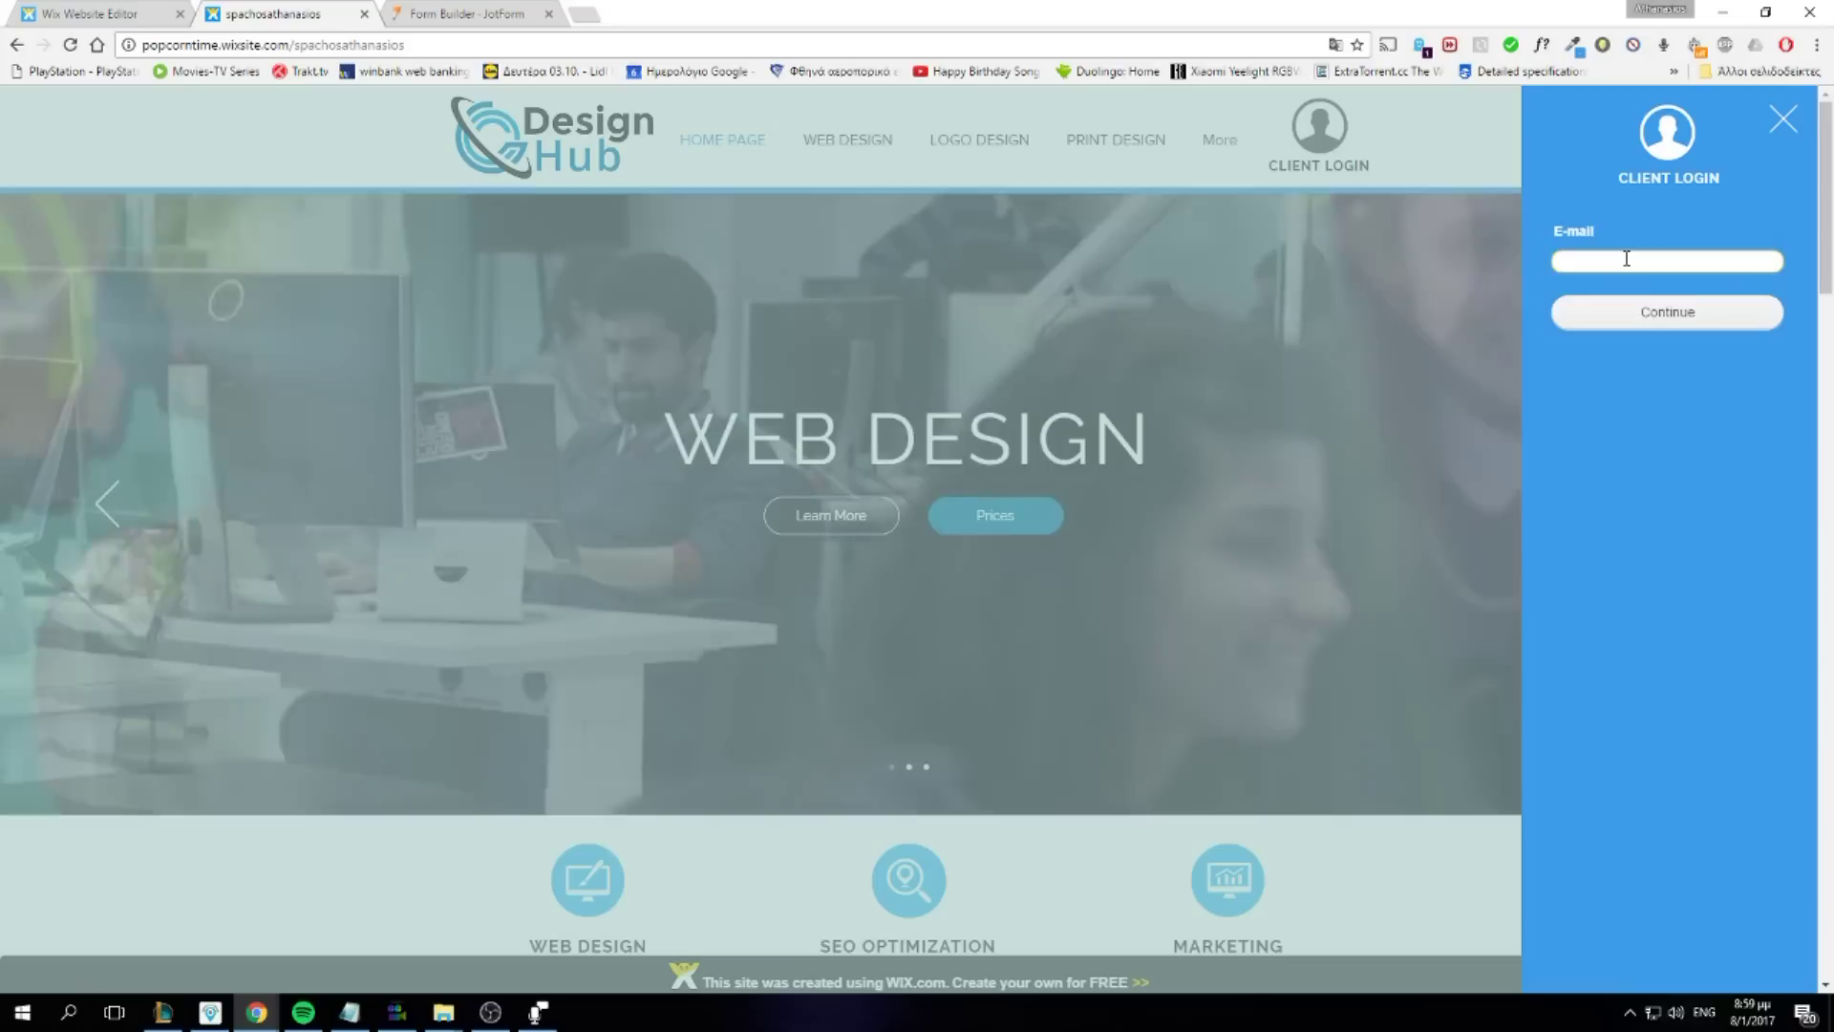
text(example@)
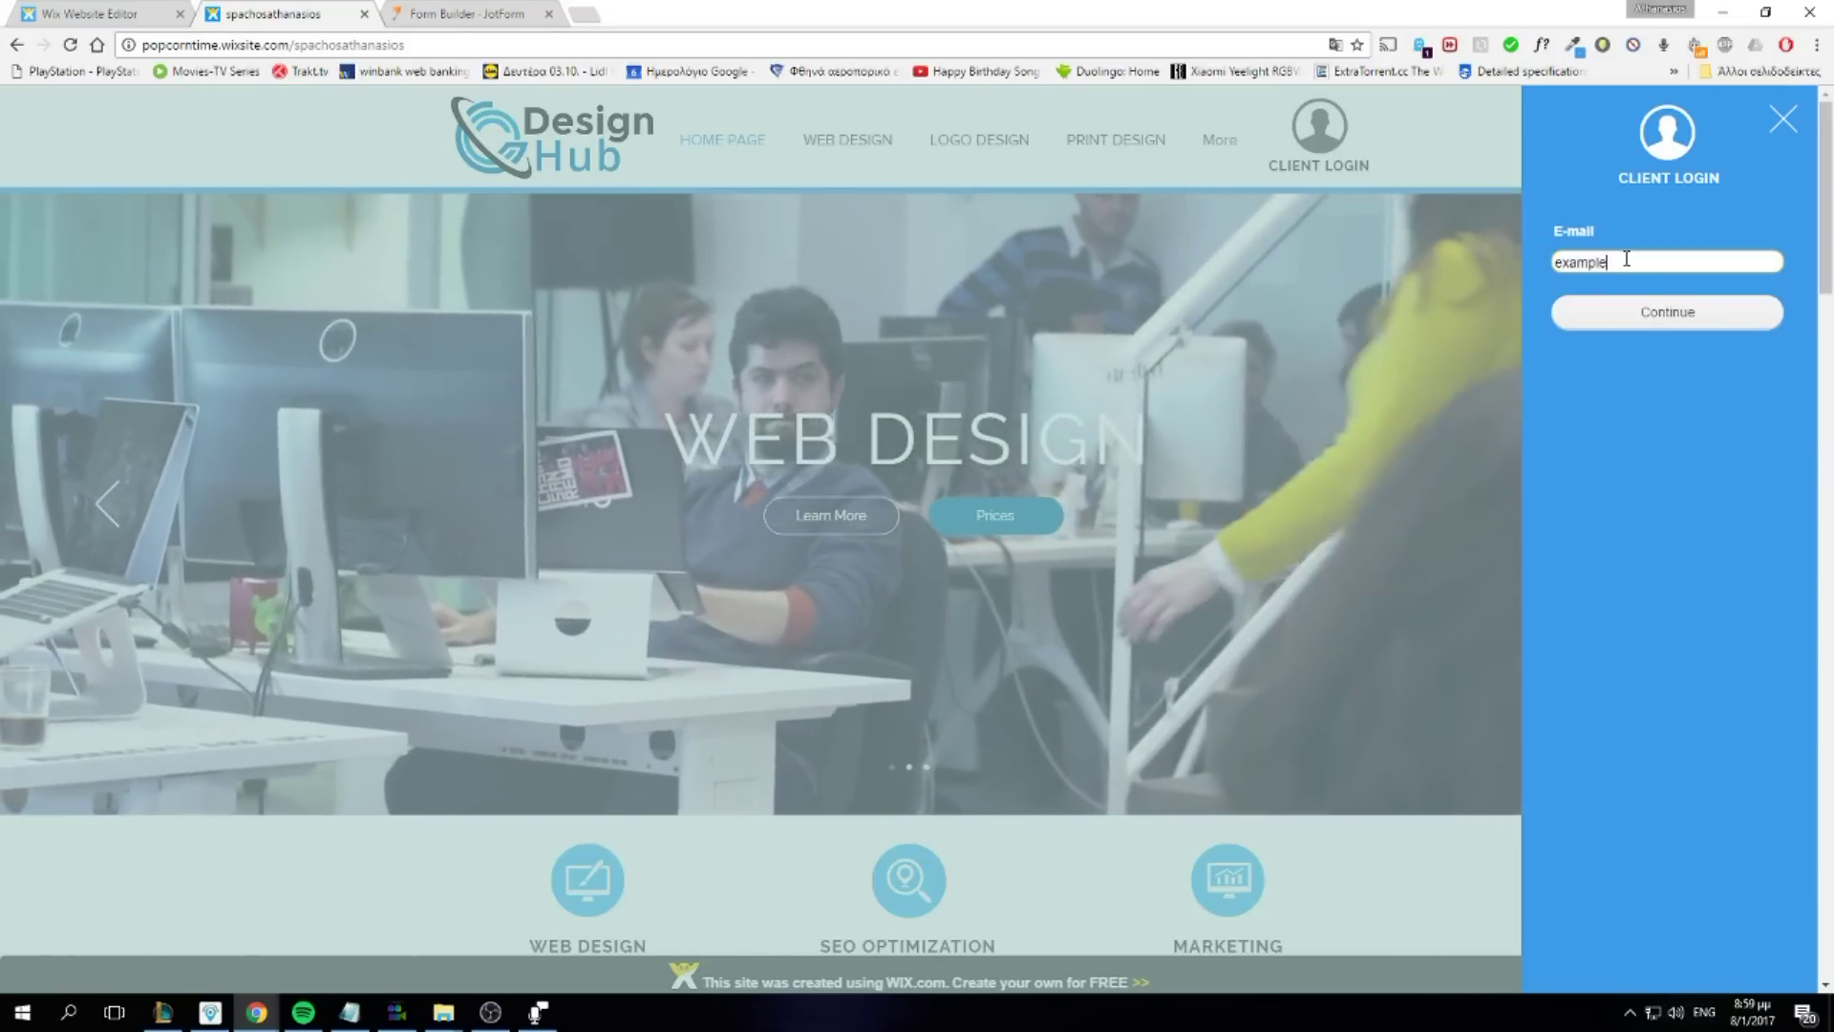
text(example.com)
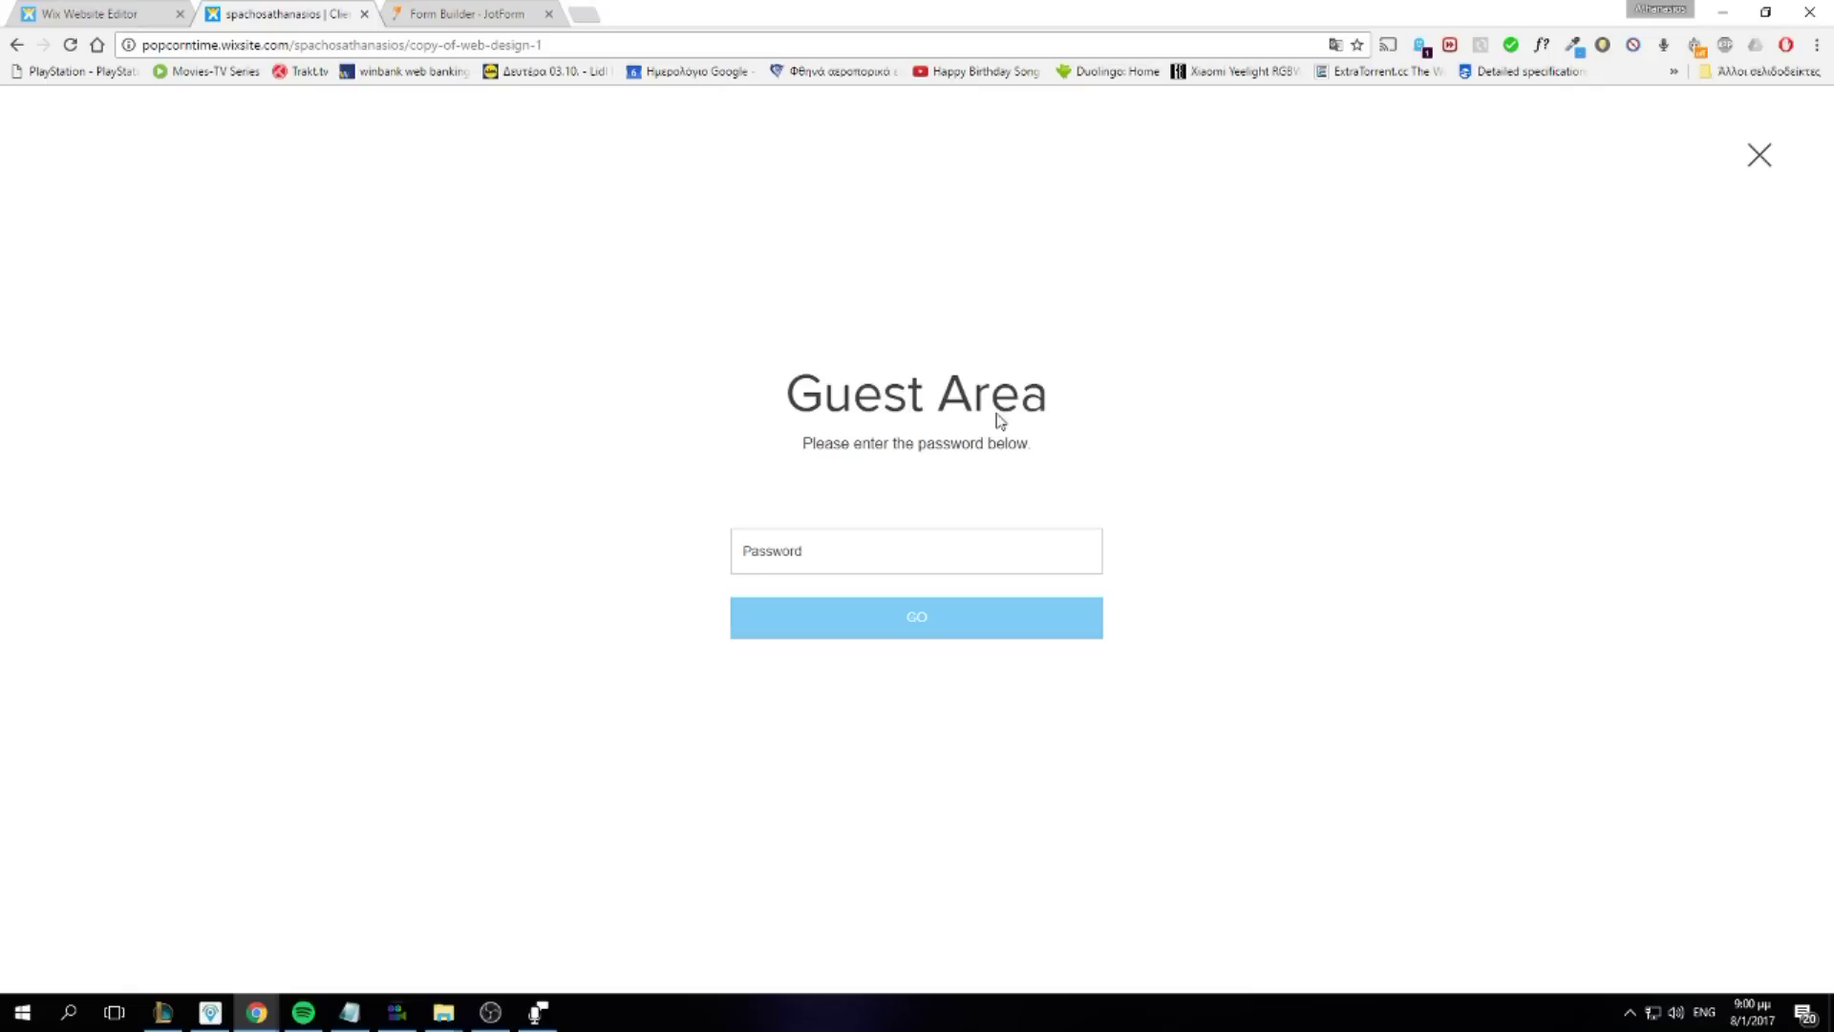
Enter the Guest Area password and scroll through the Client1 dashboard greeting 'Hello,example'
click(935, 531)
key(Return)
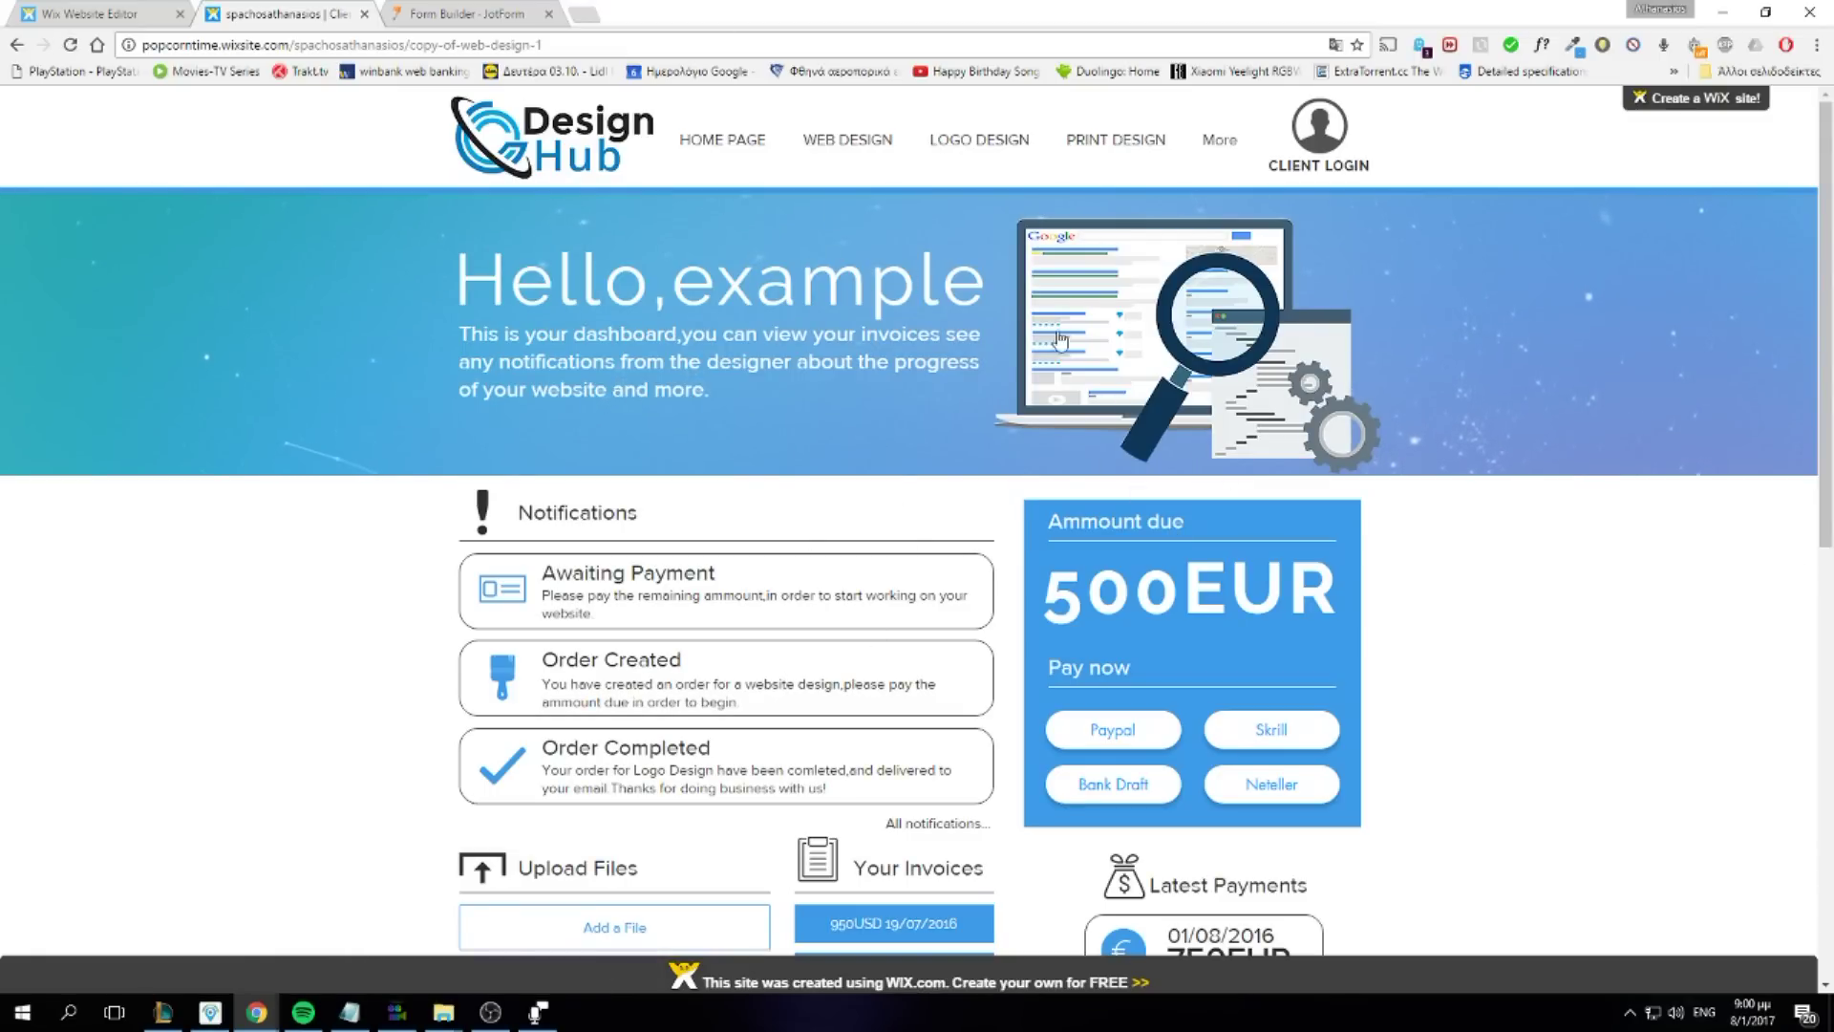
scroll(1398, 538, down, 3)
scroll(1242, 478, up, 3)
scroll(869, 486, down, 3)
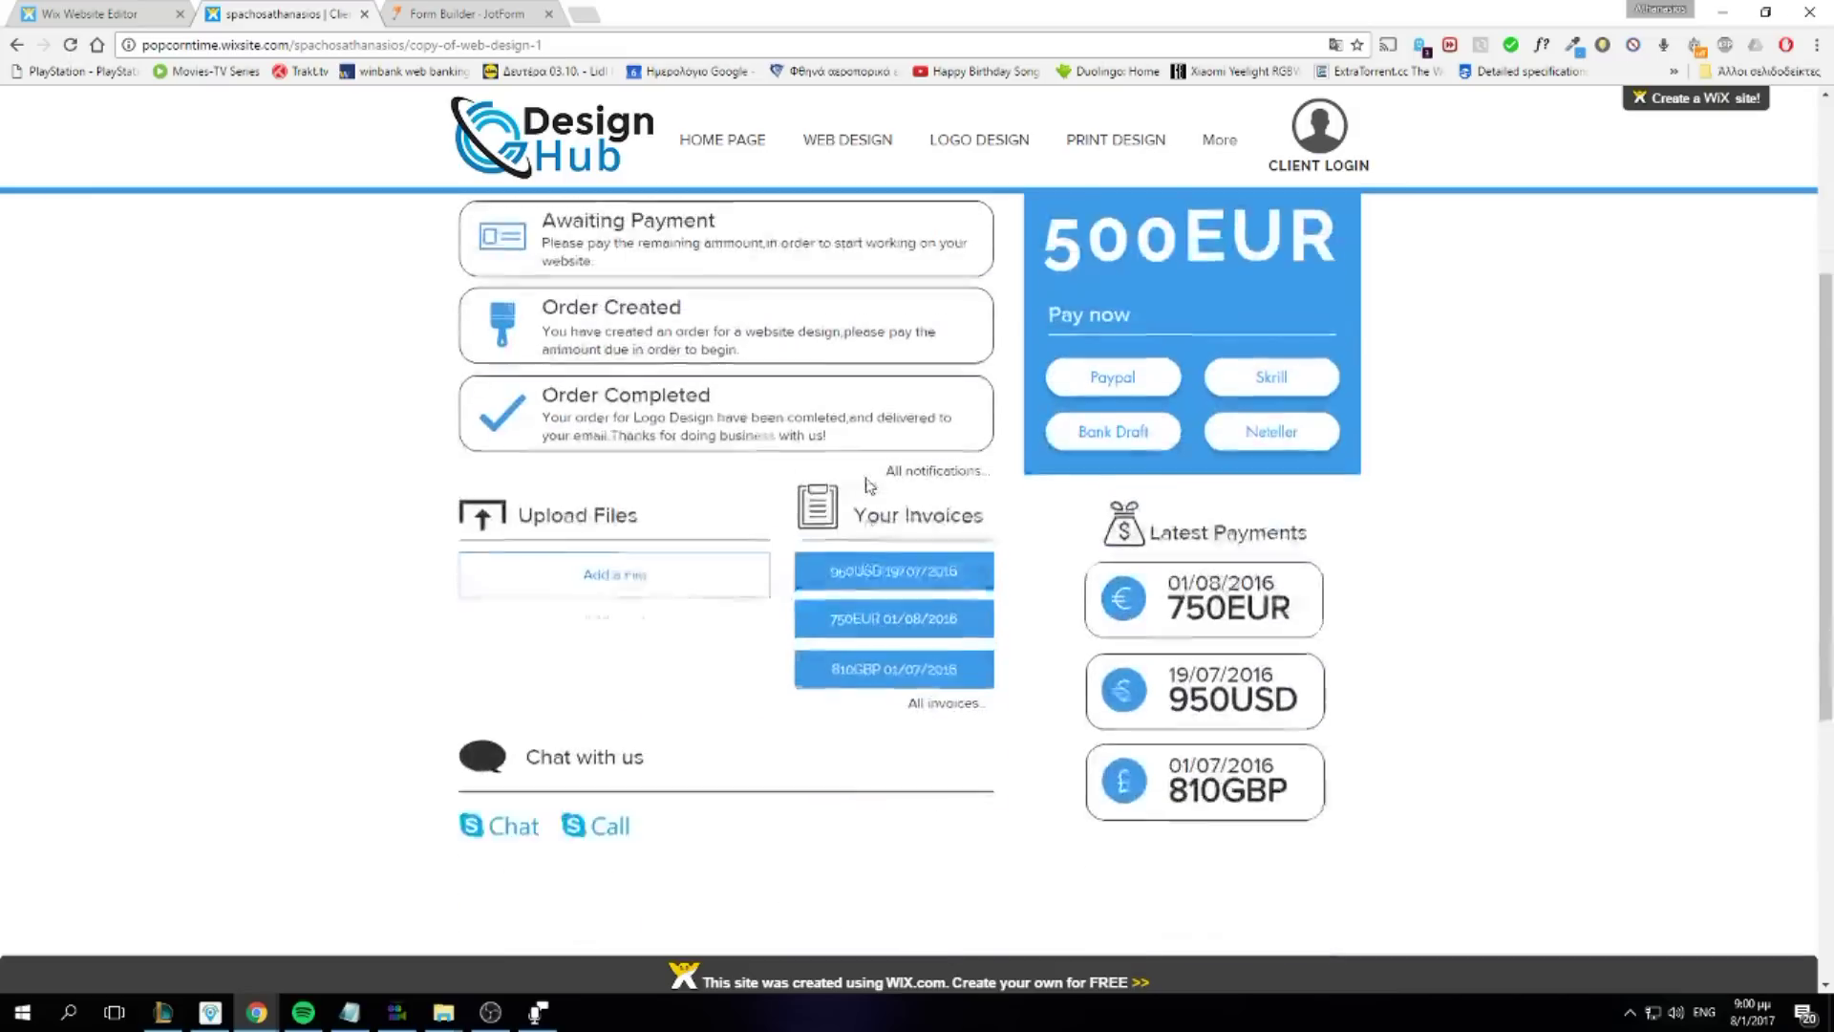
scroll(955, 489, up, 3)
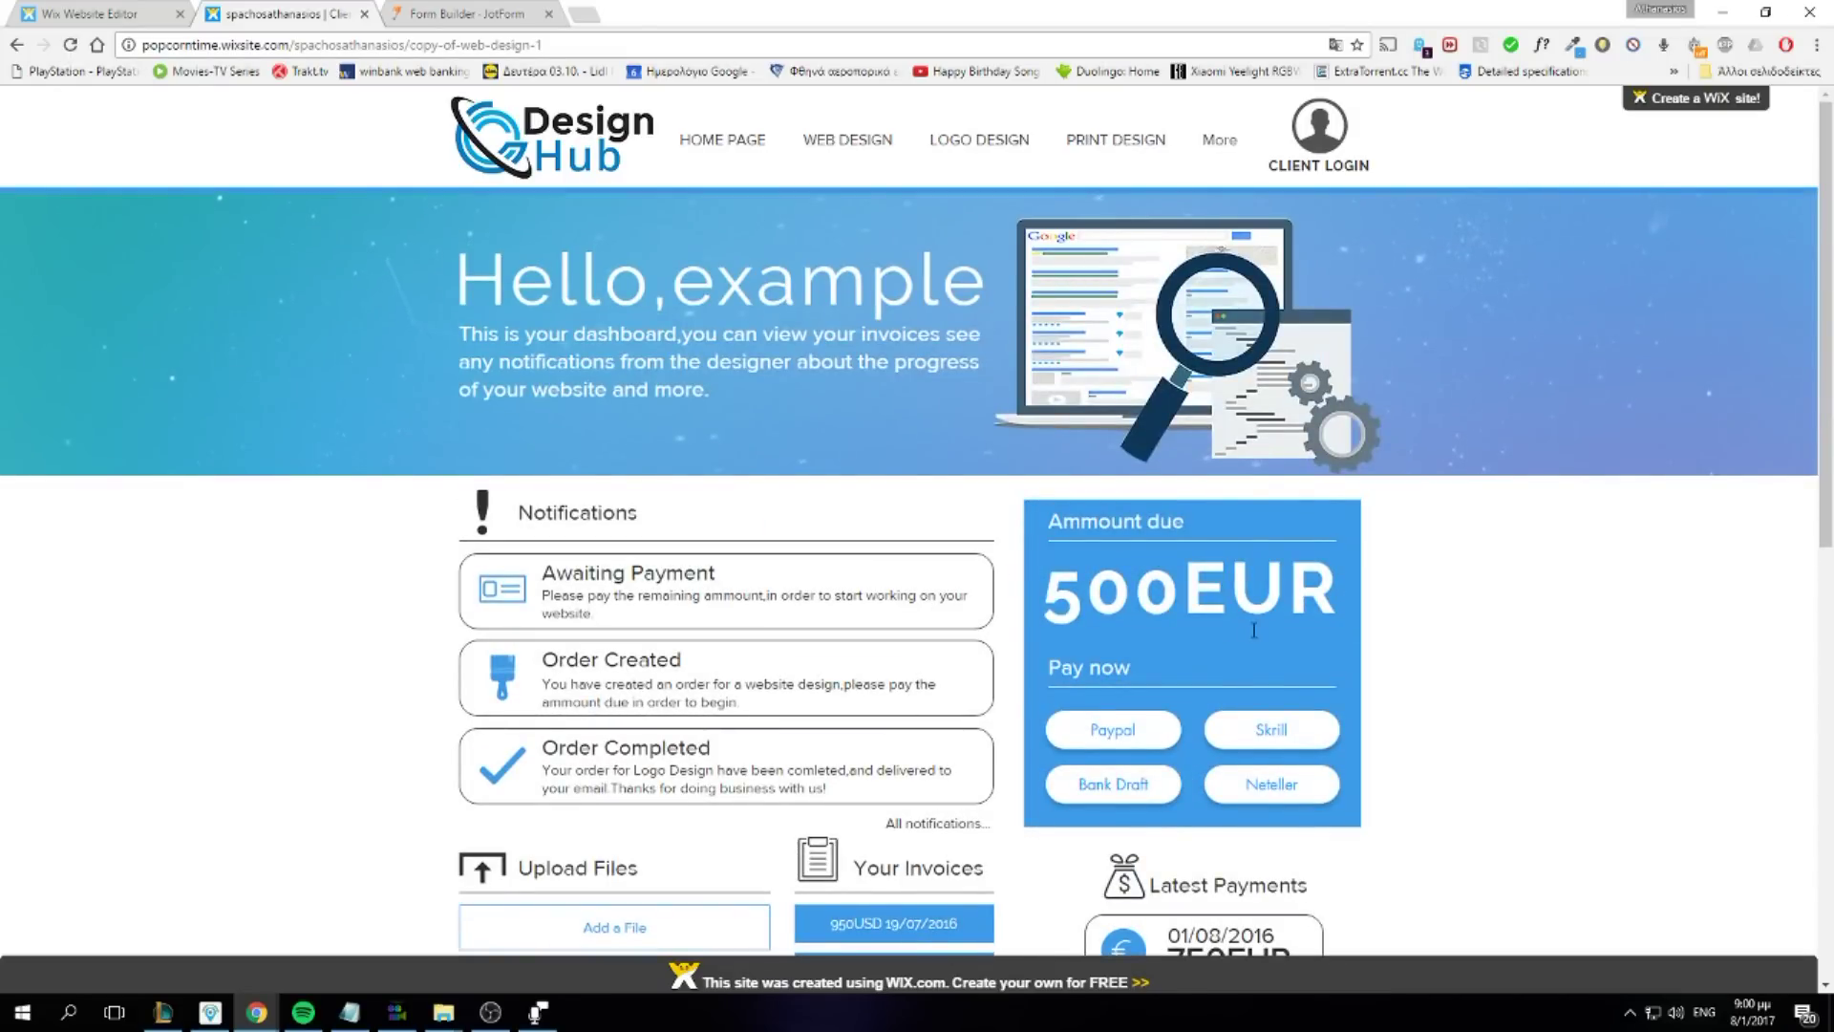